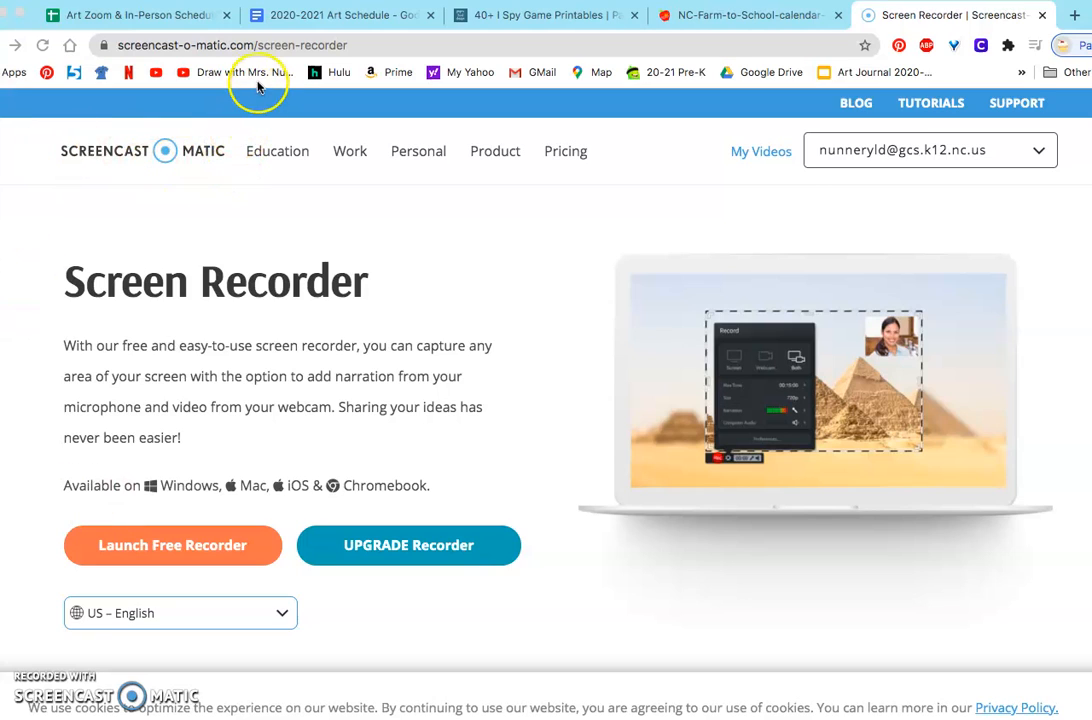
Step: Search the web for "google drawings" and open Google Drawings with a new blank drawing
left_click(259, 47)
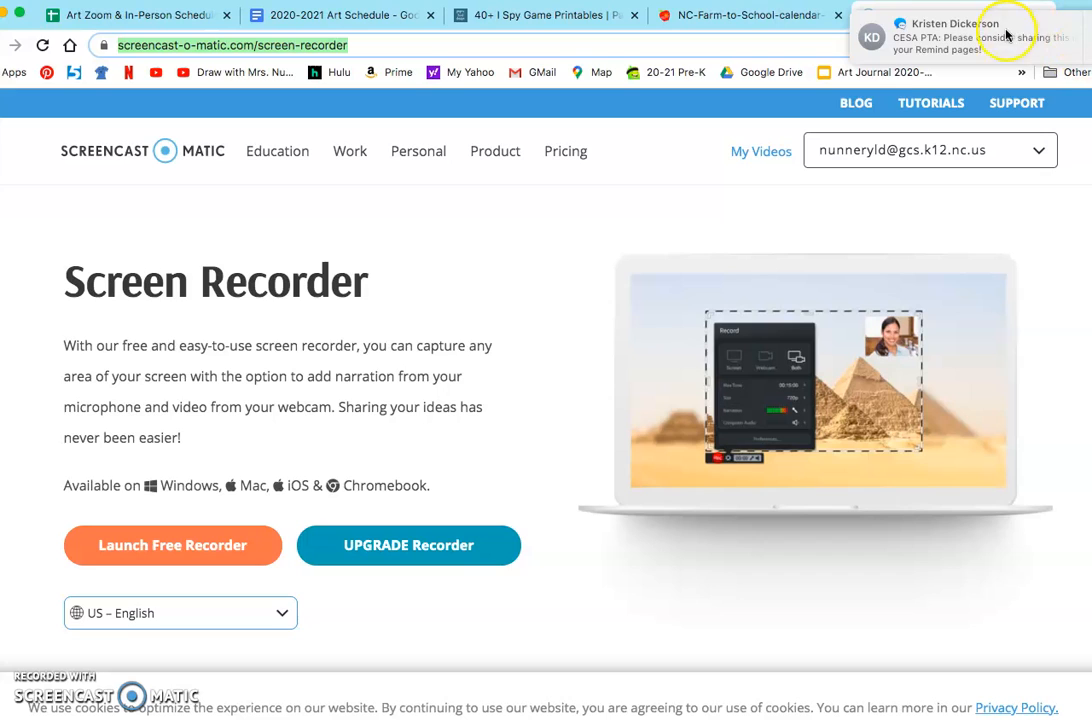
left_click(1085, 36)
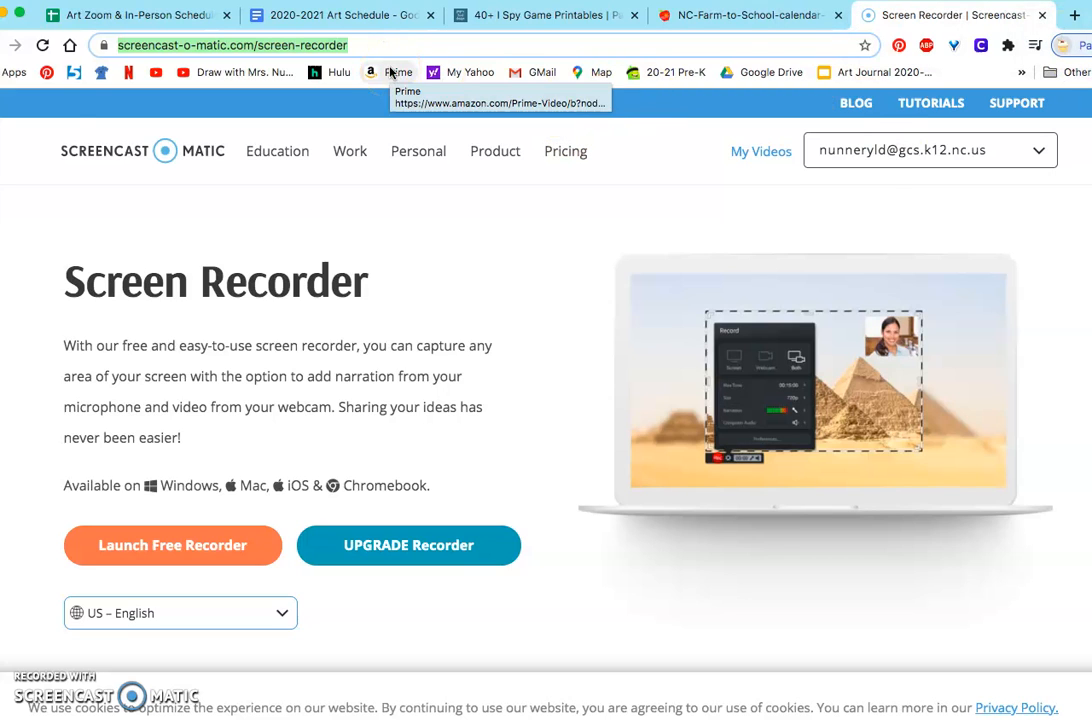
type("google drawings")
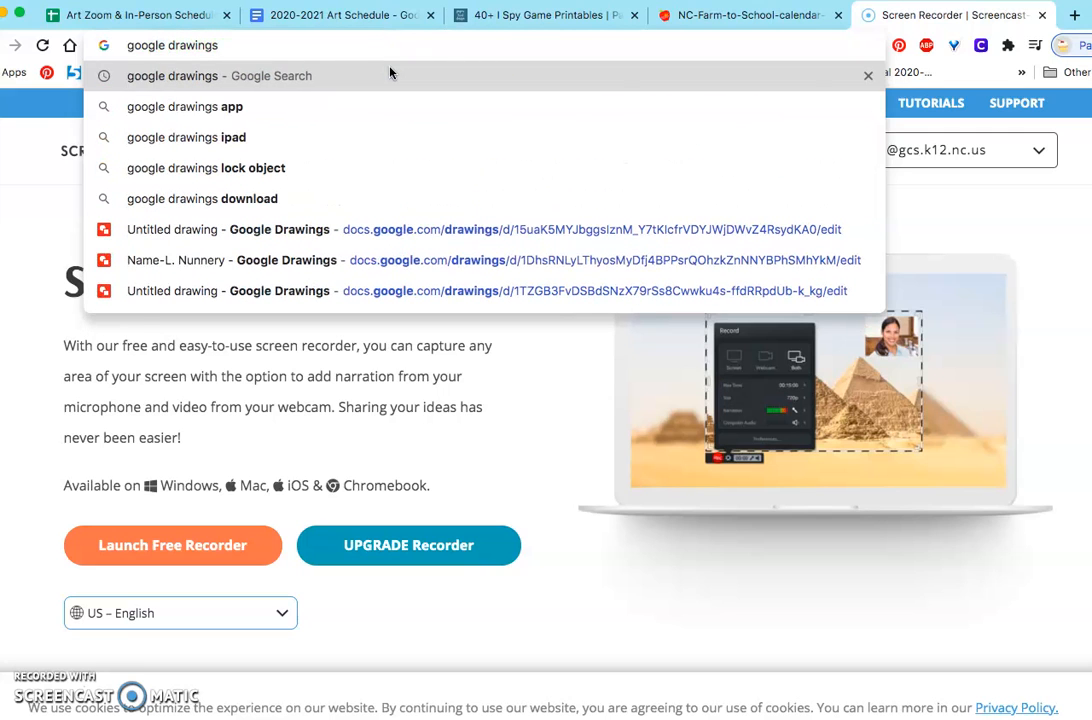
key("Return")
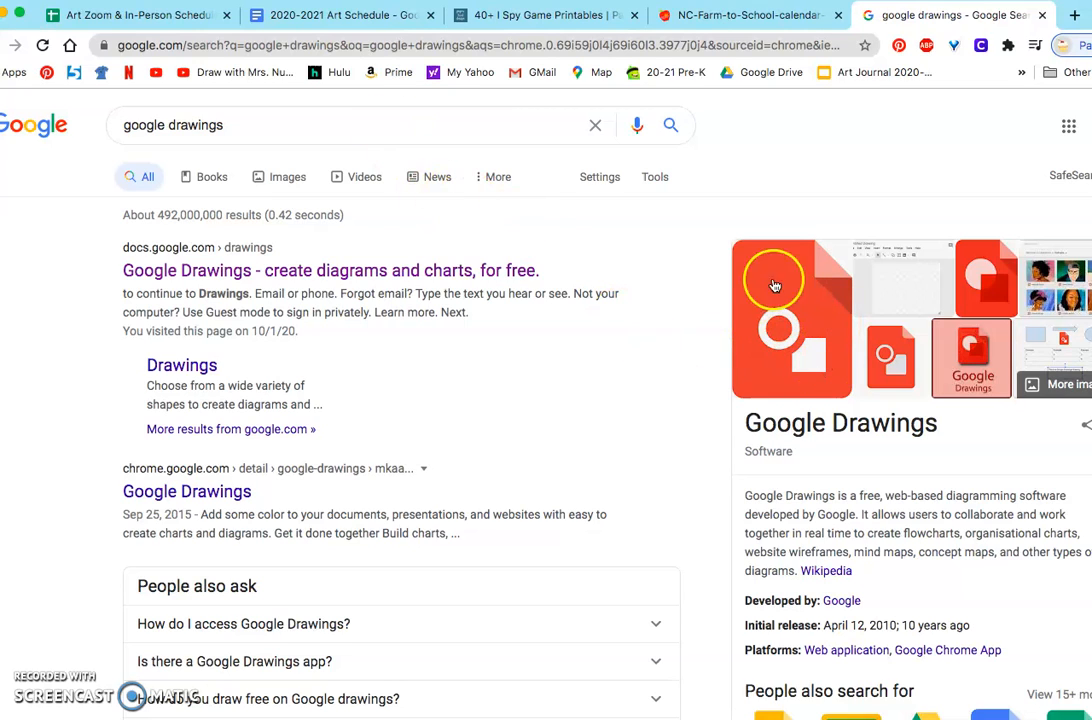
left_click(278, 274)
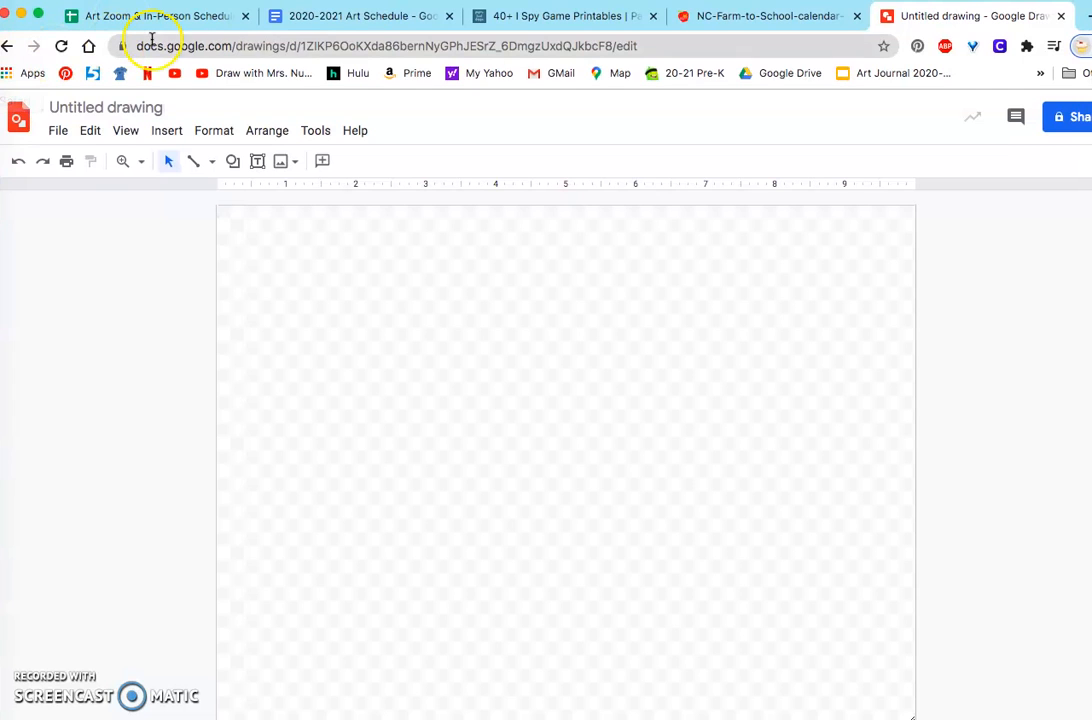
Step: Rename the untitled drawing as "Amate Project-Name"
left_click(104, 108)
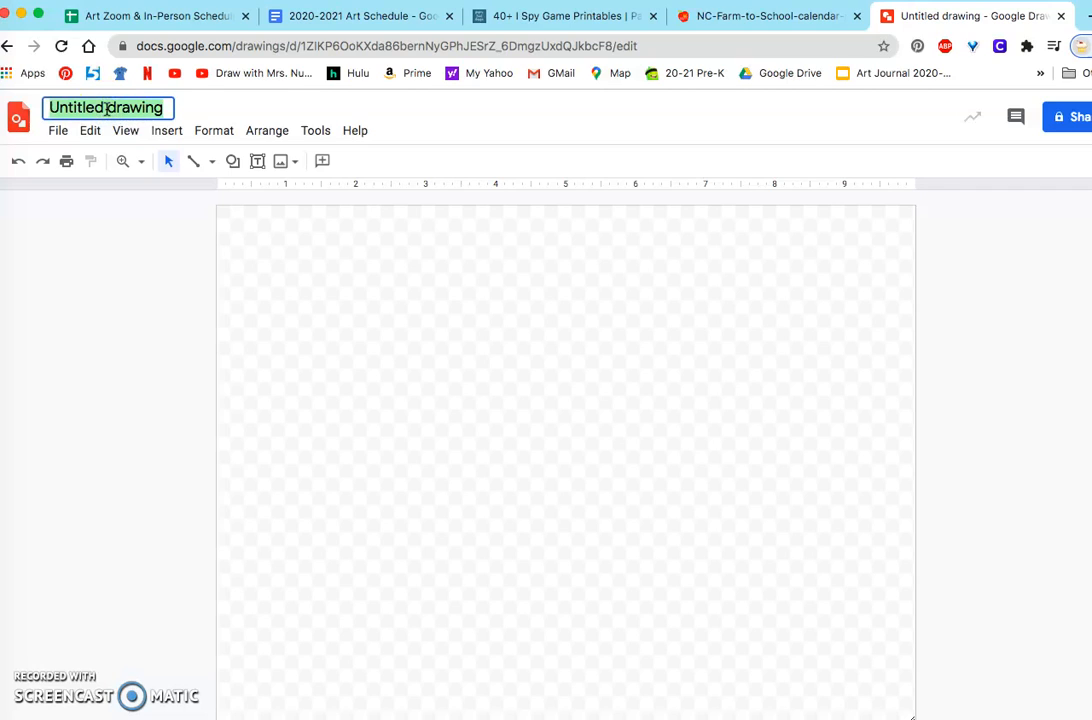
type("Amate Proje")
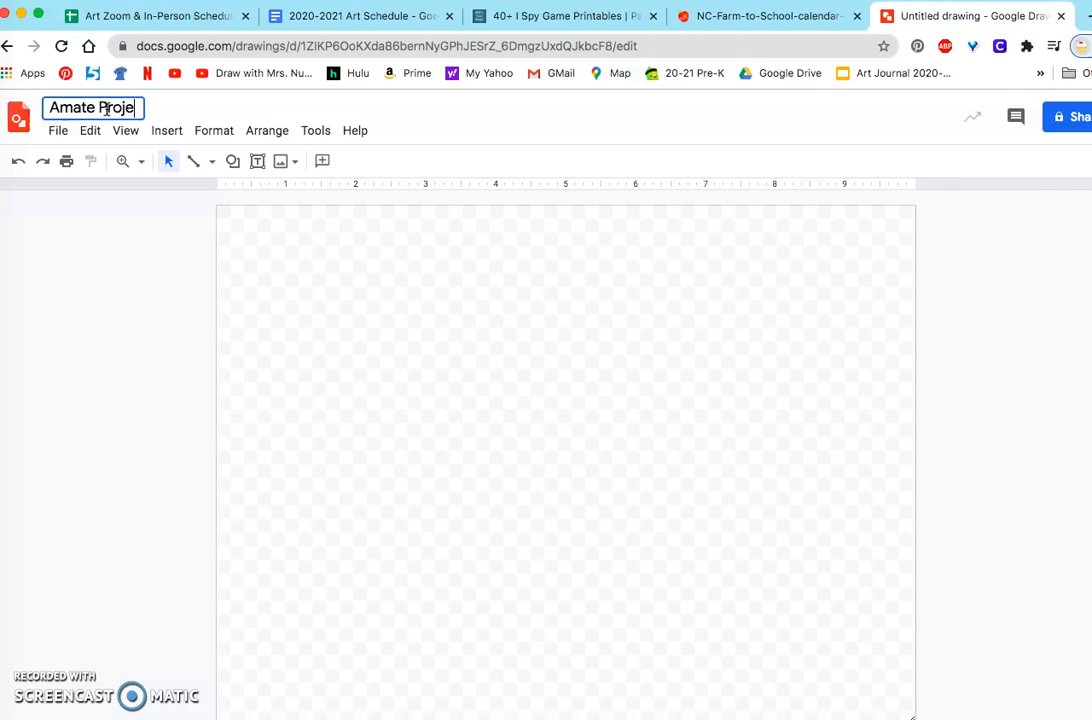
type("ct-Name")
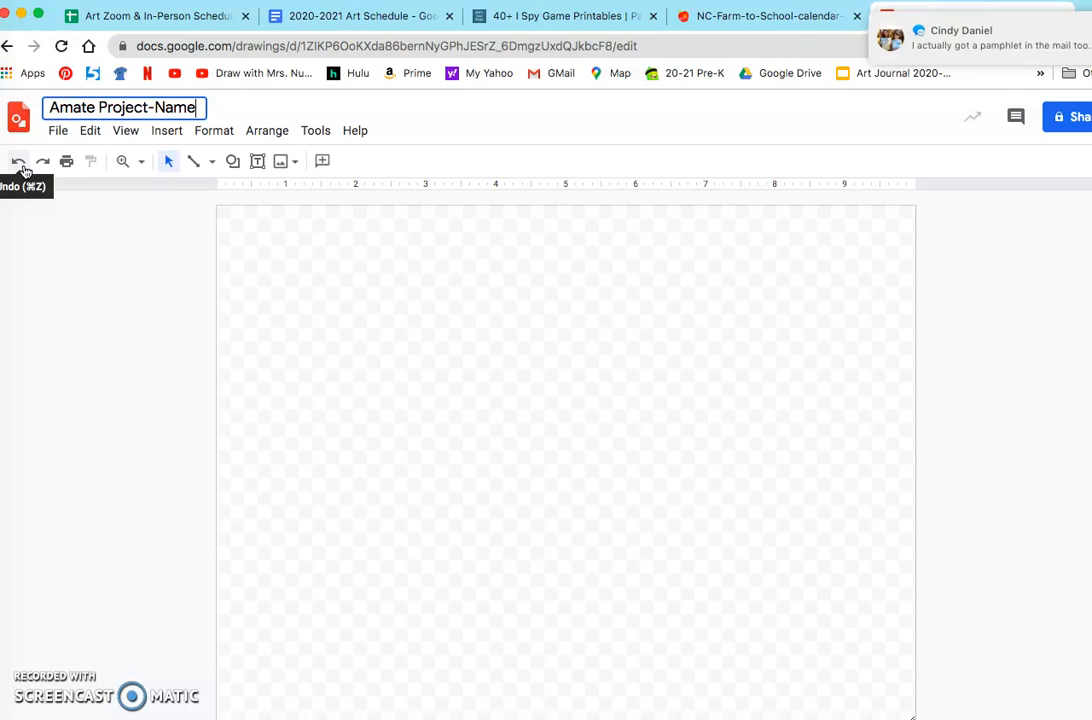
left_click(888, 42)
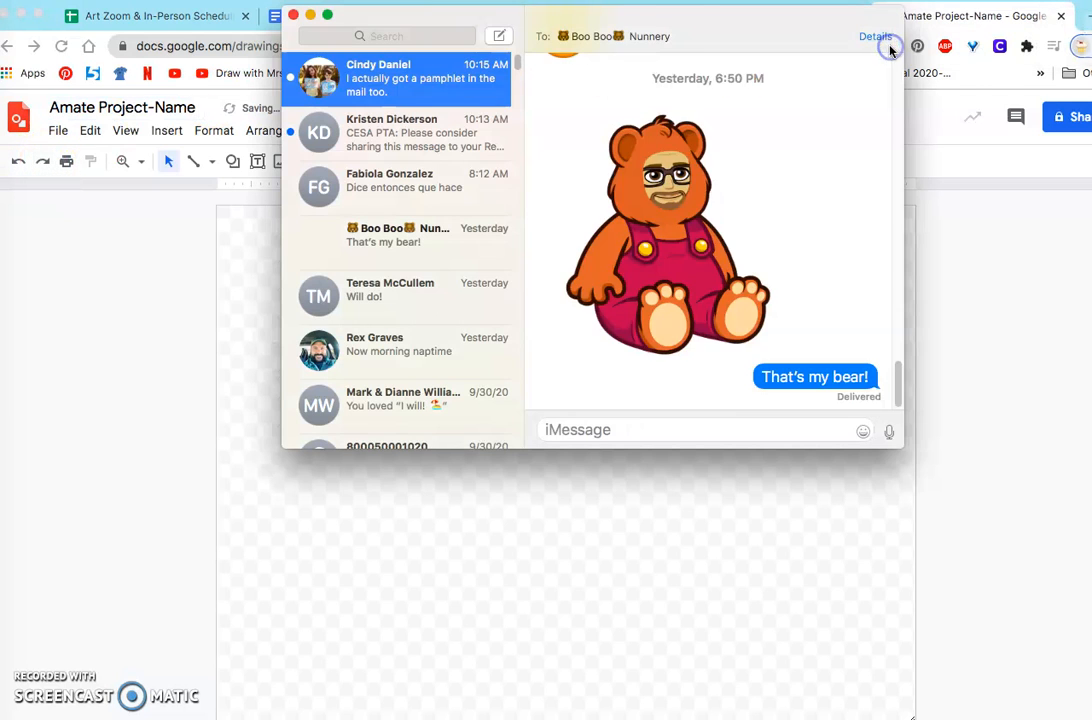
left_click(293, 16)
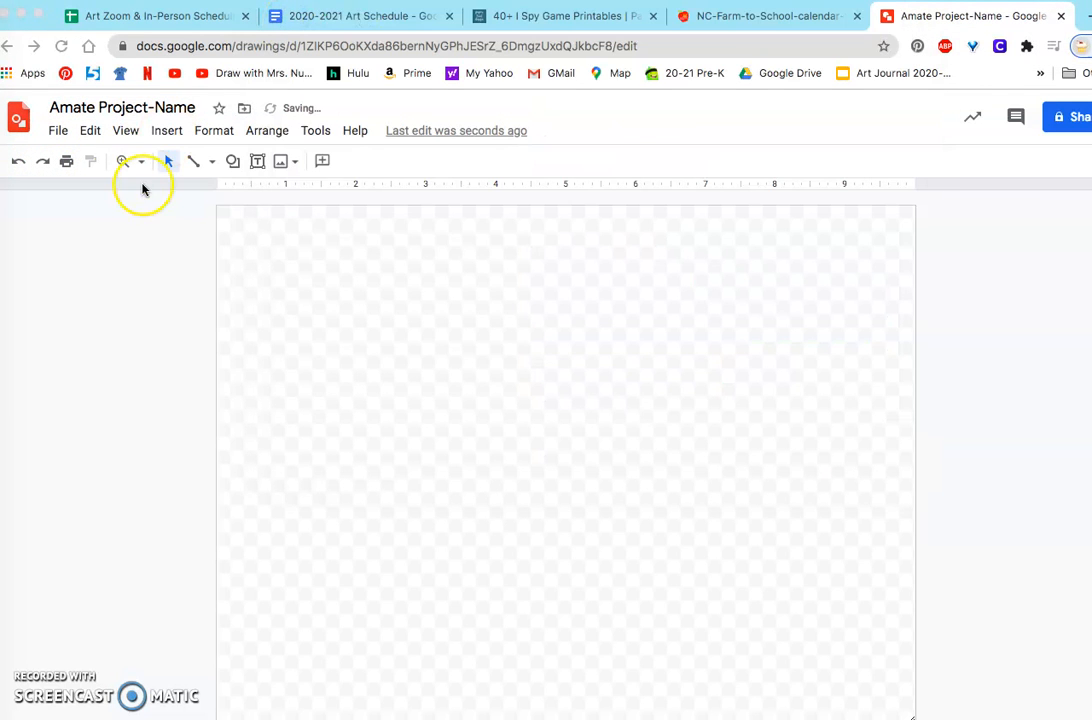
left_click(22, 163)
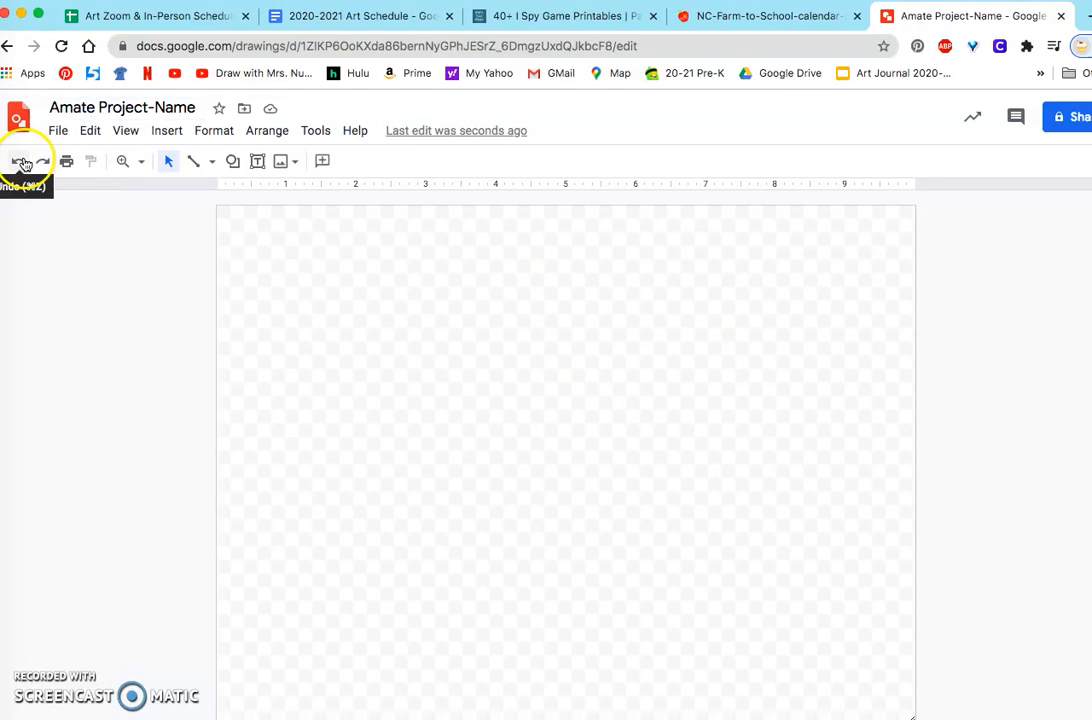
left_click(23, 162)
left_click(23, 162)
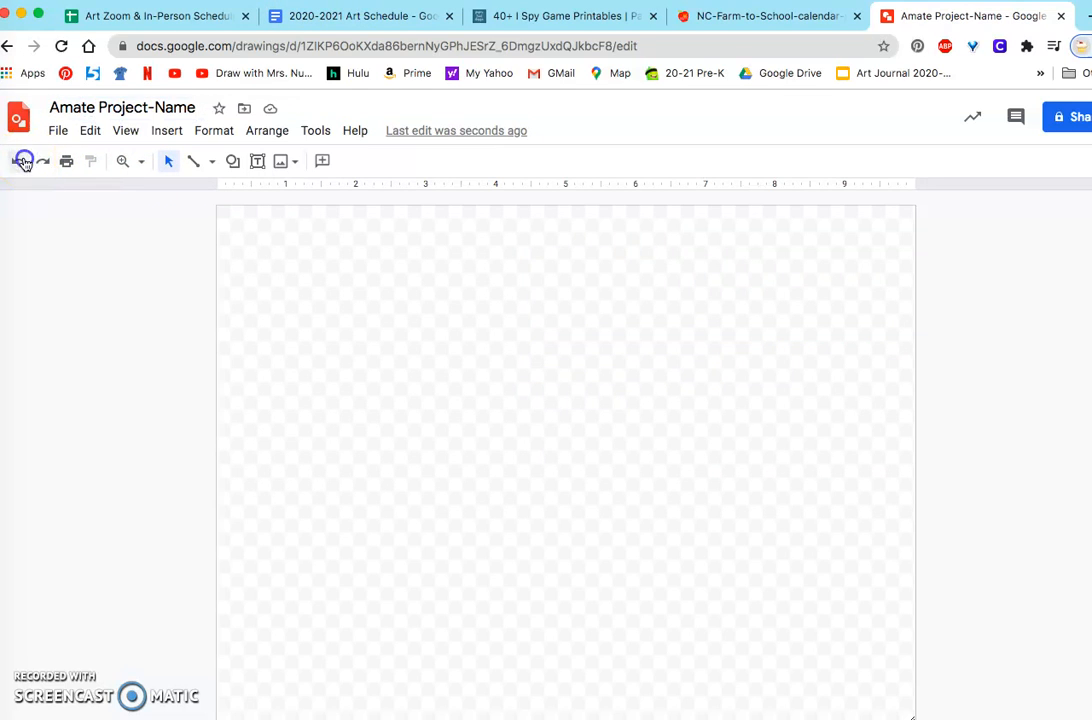
left_click(17, 166)
left_click(40, 162)
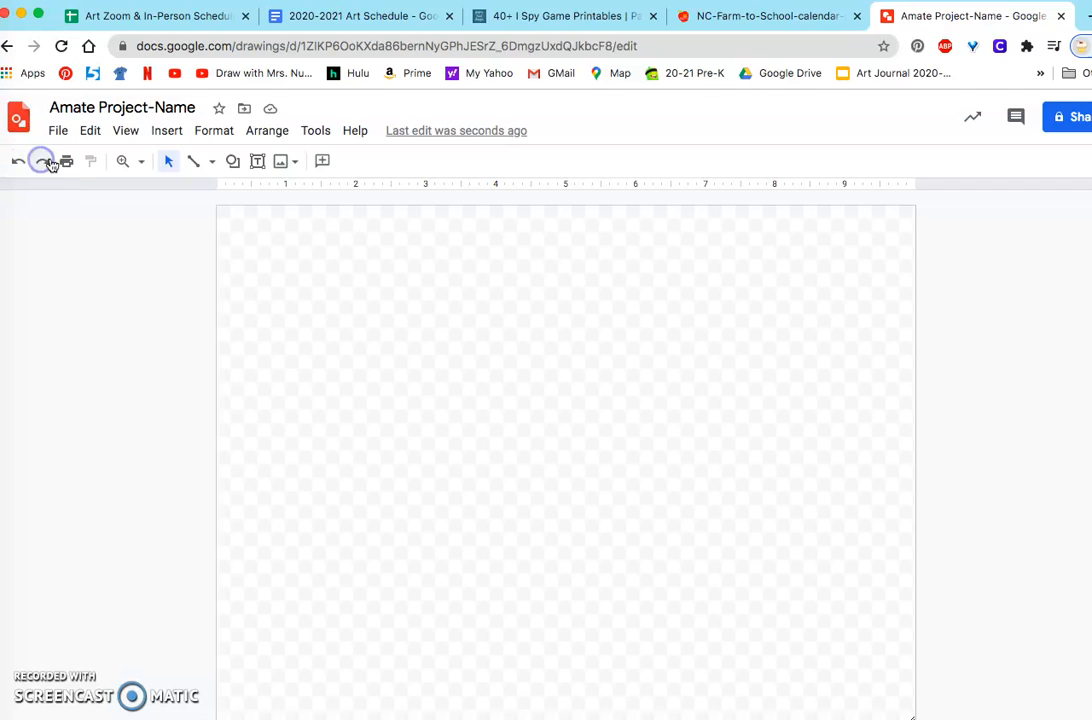
Step: Preview the blank canvas at 100% and 50% zoom, and return the view to Fit
left_click(130, 161)
left_click(180, 246)
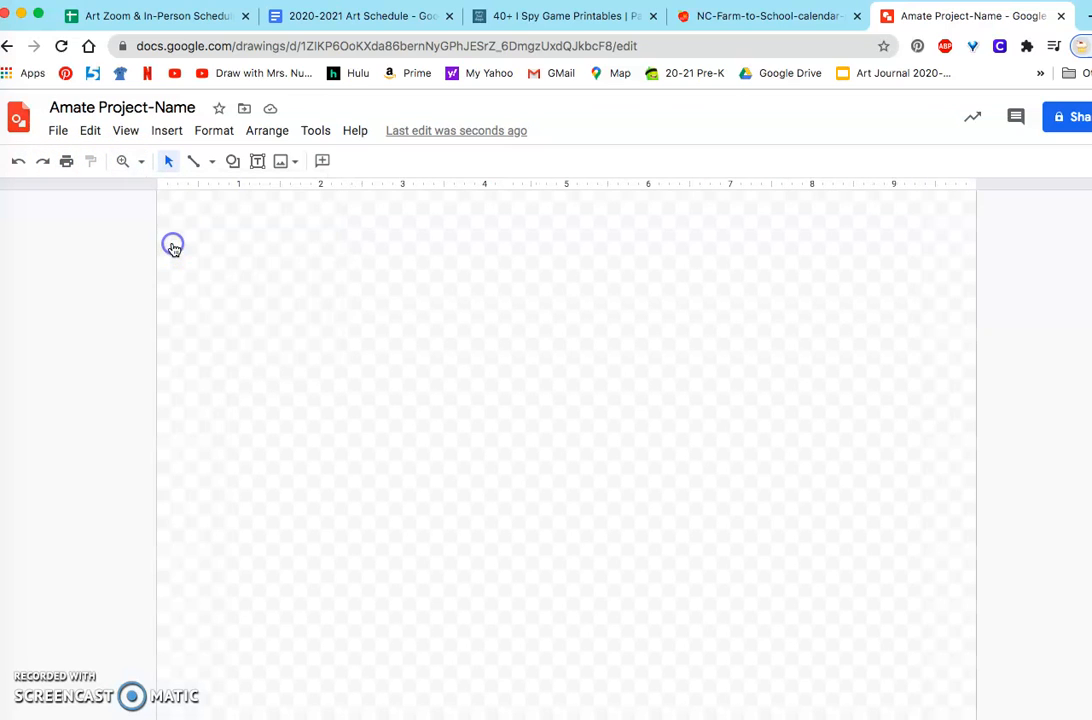
left_click(135, 163)
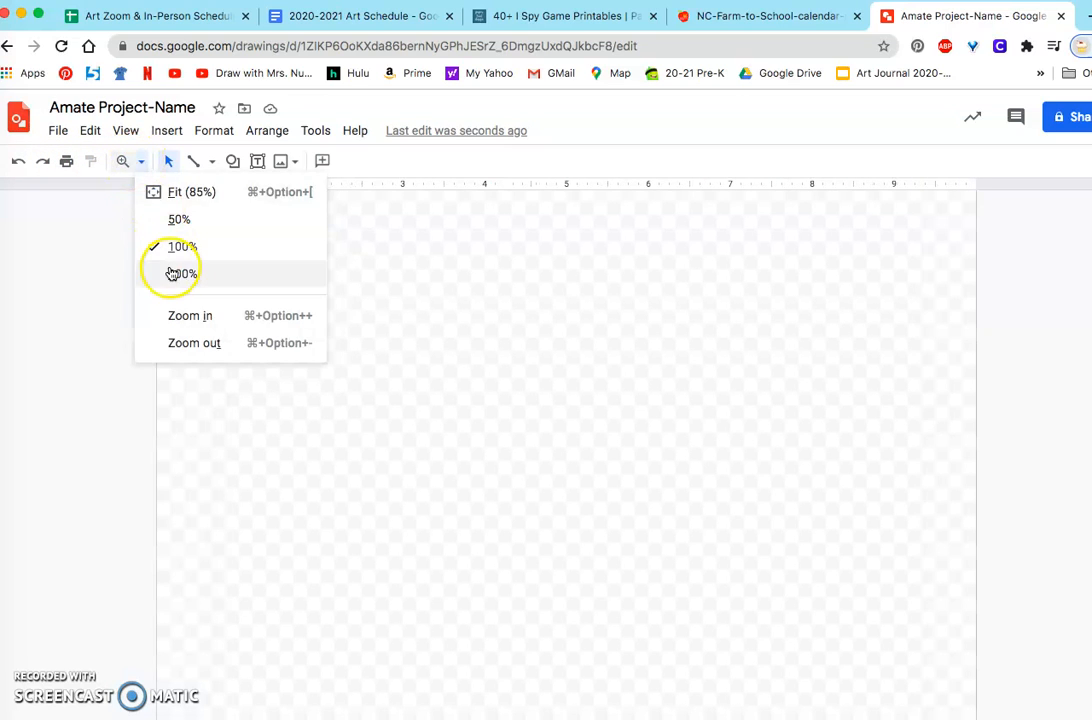
left_click(160, 193)
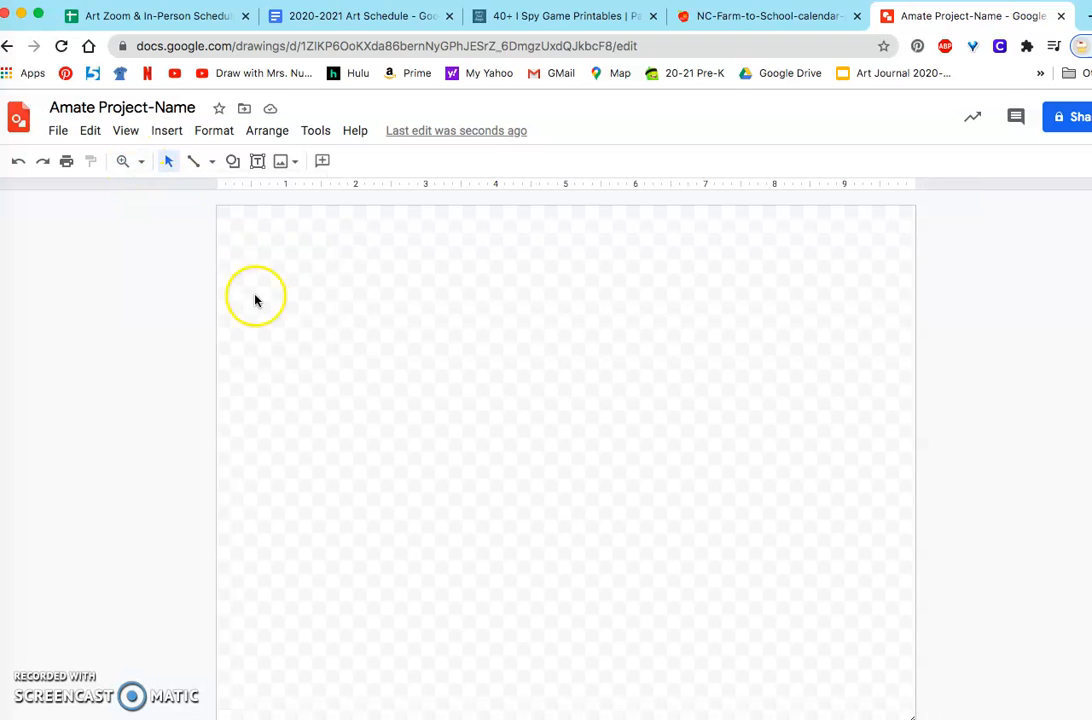
left_click(140, 162)
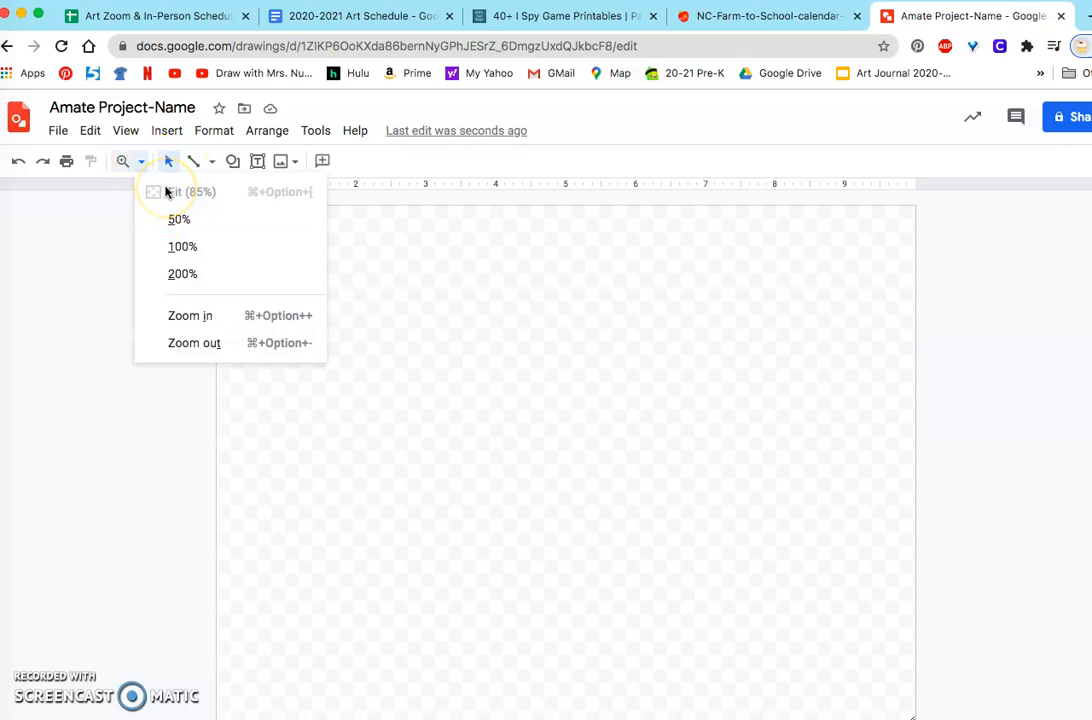
left_click(171, 218)
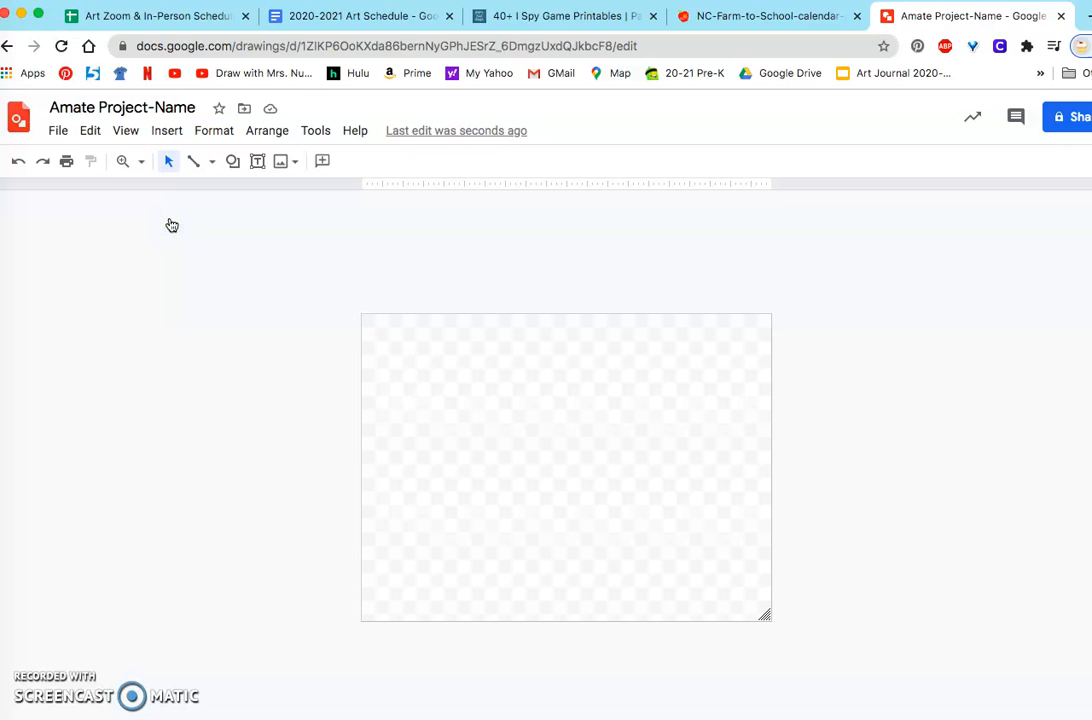
left_click(125, 131)
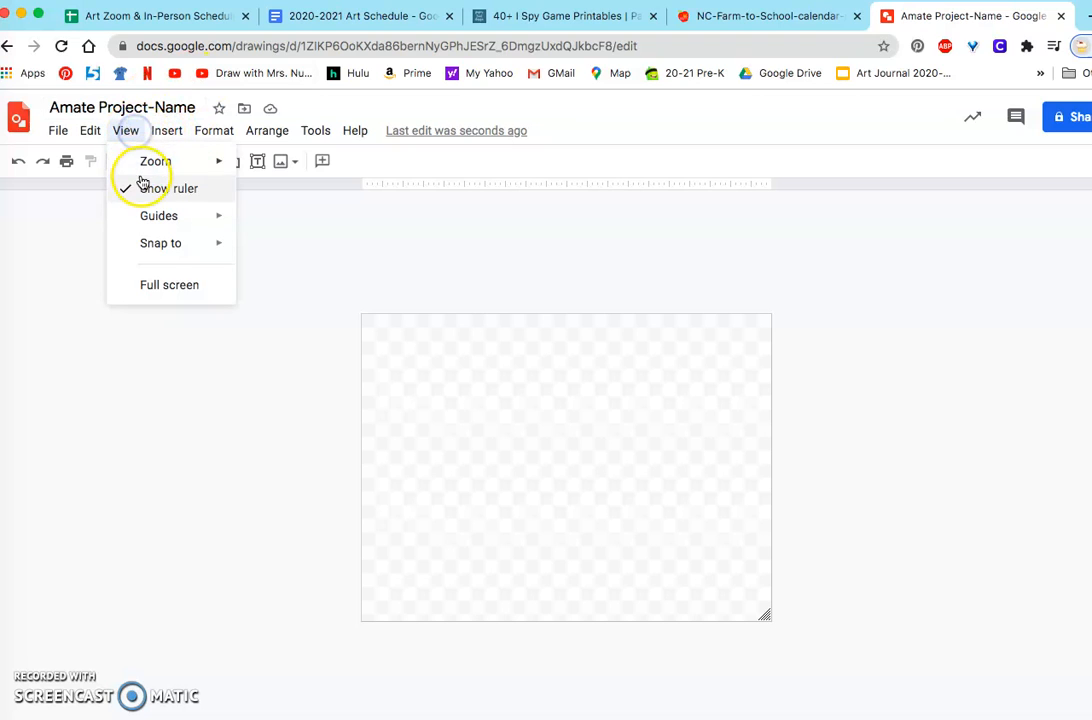
mouse_move(134, 163)
left_click(277, 170)
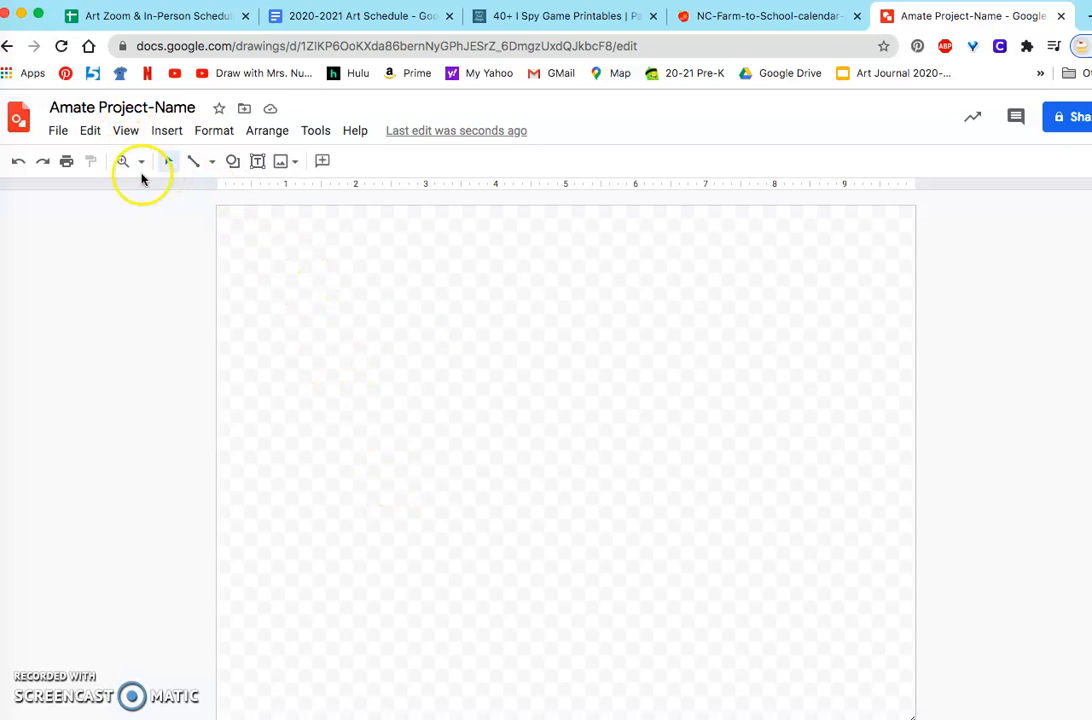
Step: Examine the available line types and the choices of arrows, callouts and equation symbols among the shapes
left_click(214, 163)
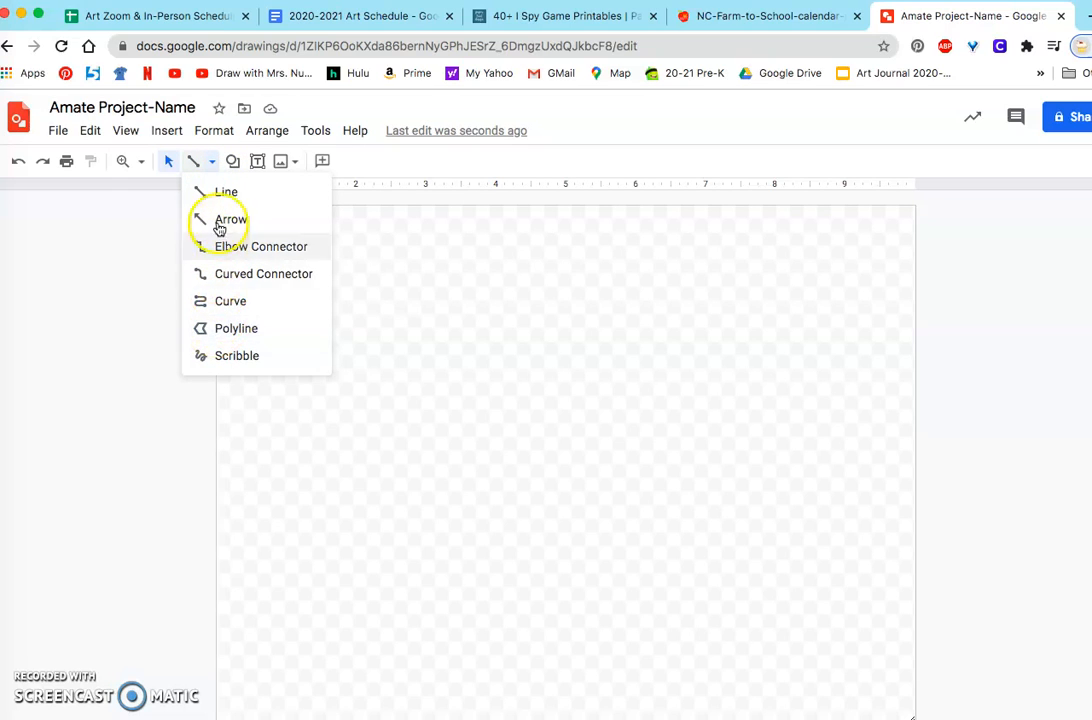
left_click(235, 165)
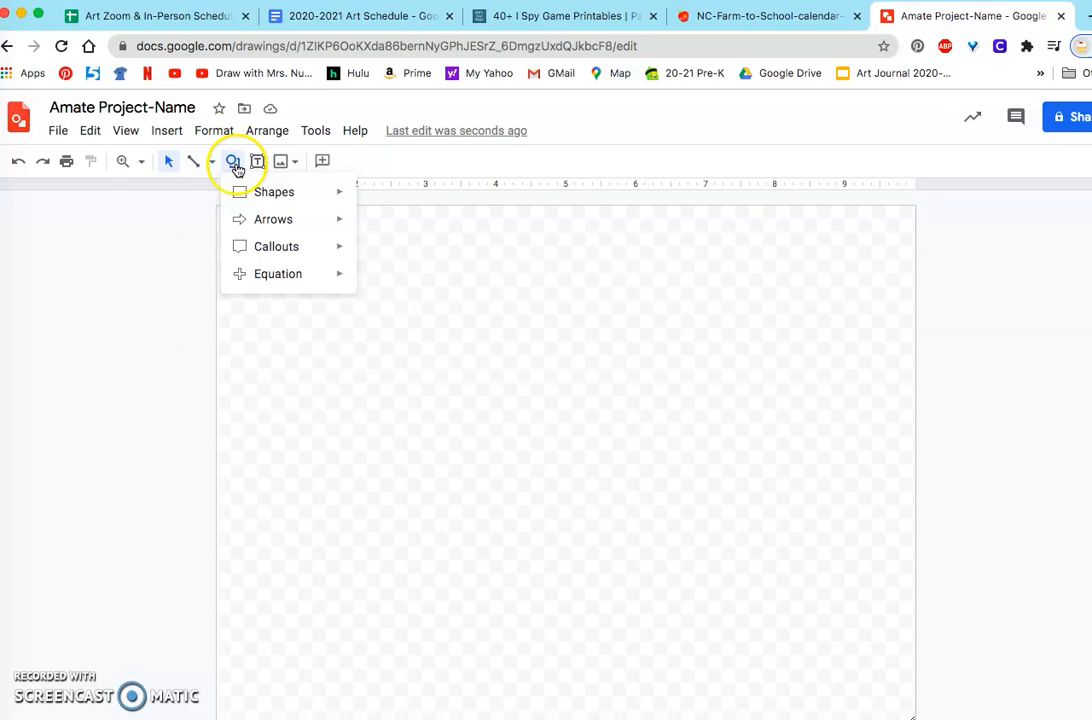
mouse_move(242, 194)
left_click(242, 220)
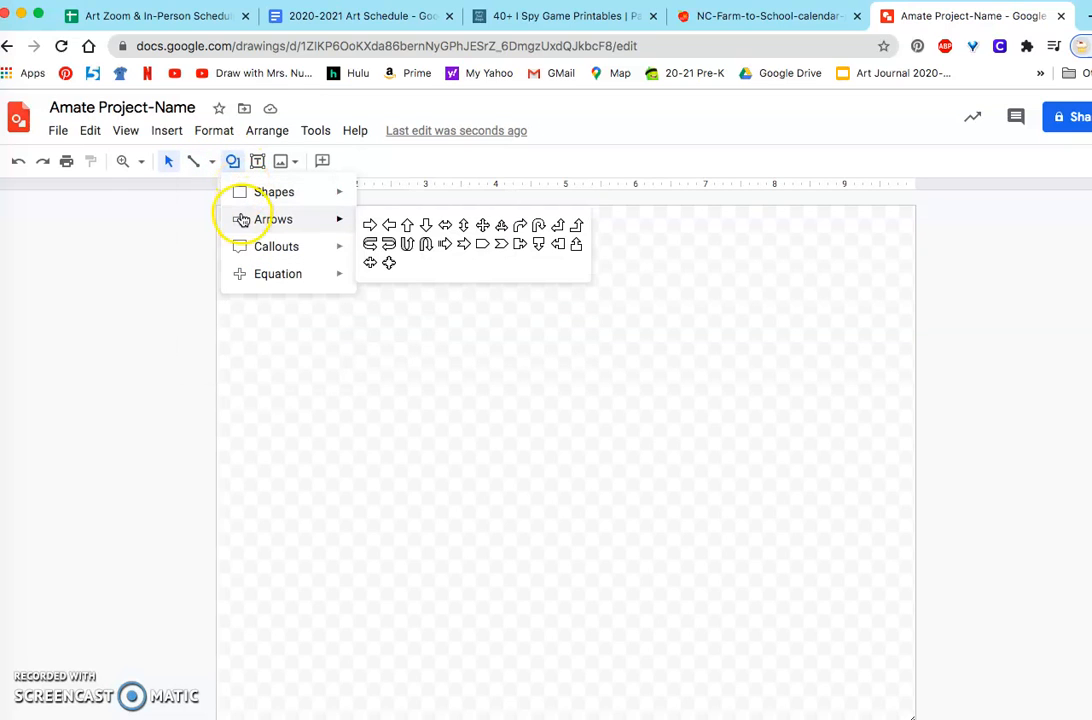
mouse_move(243, 244)
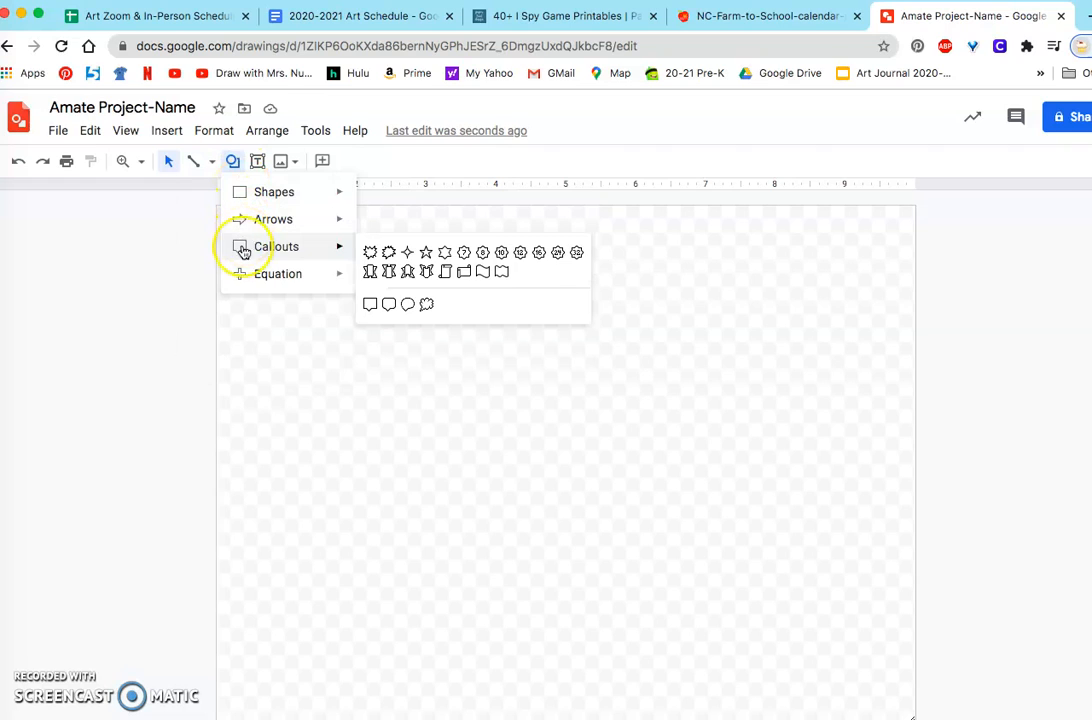
left_click(245, 274)
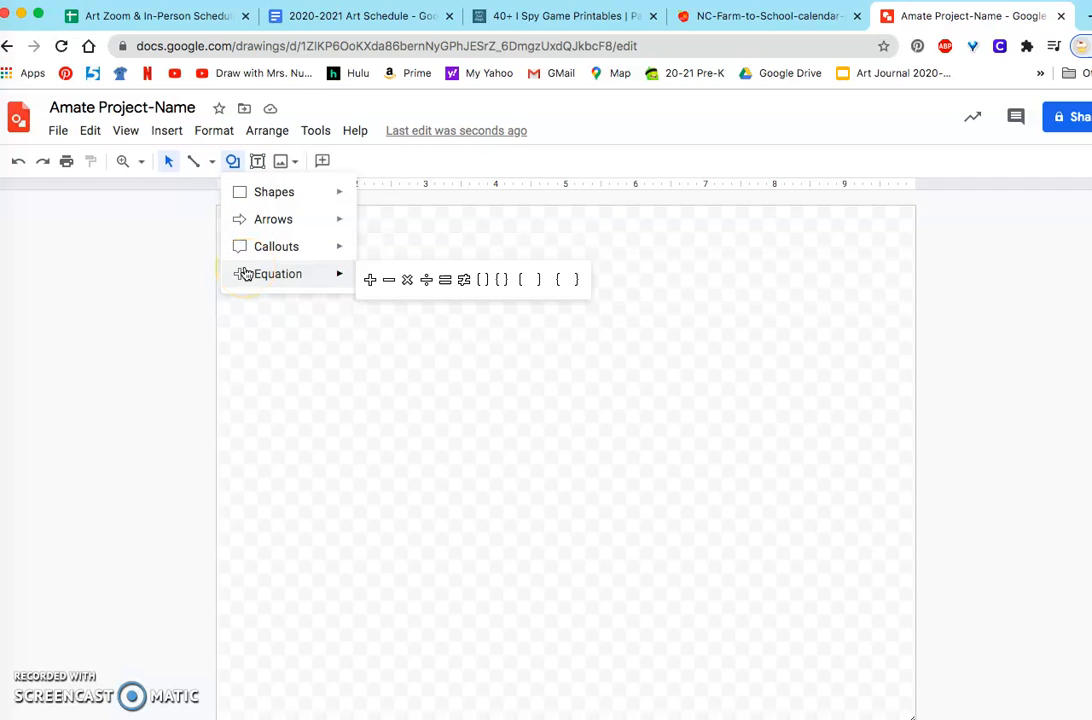
left_click(243, 250)
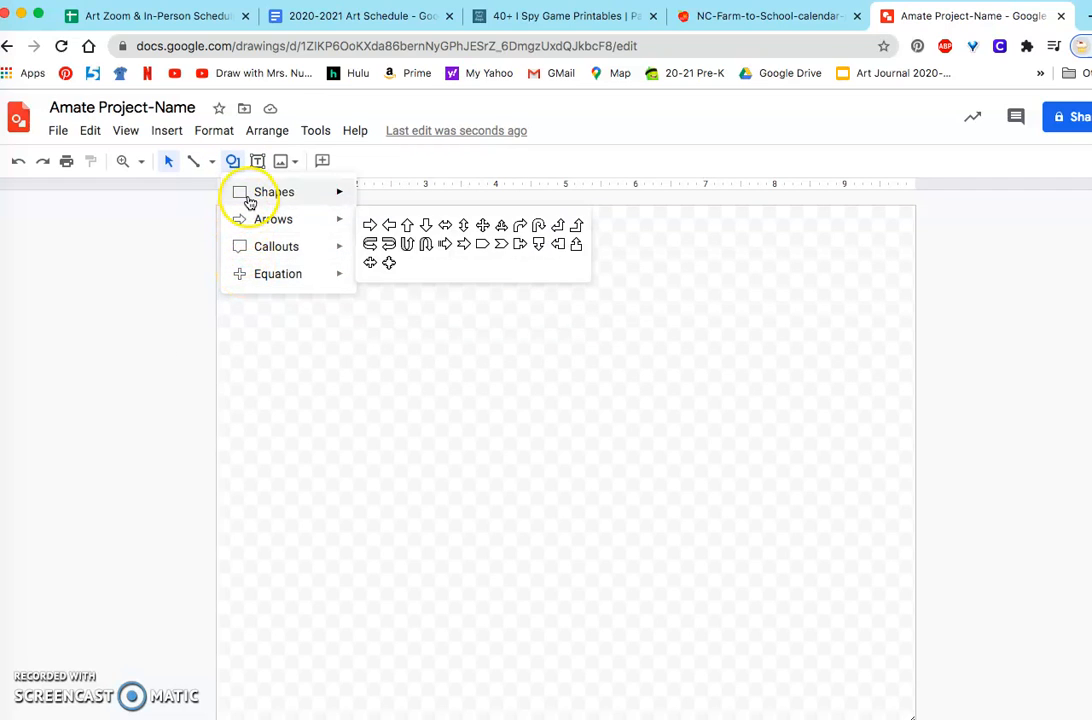
mouse_move(249, 195)
mouse_move(251, 219)
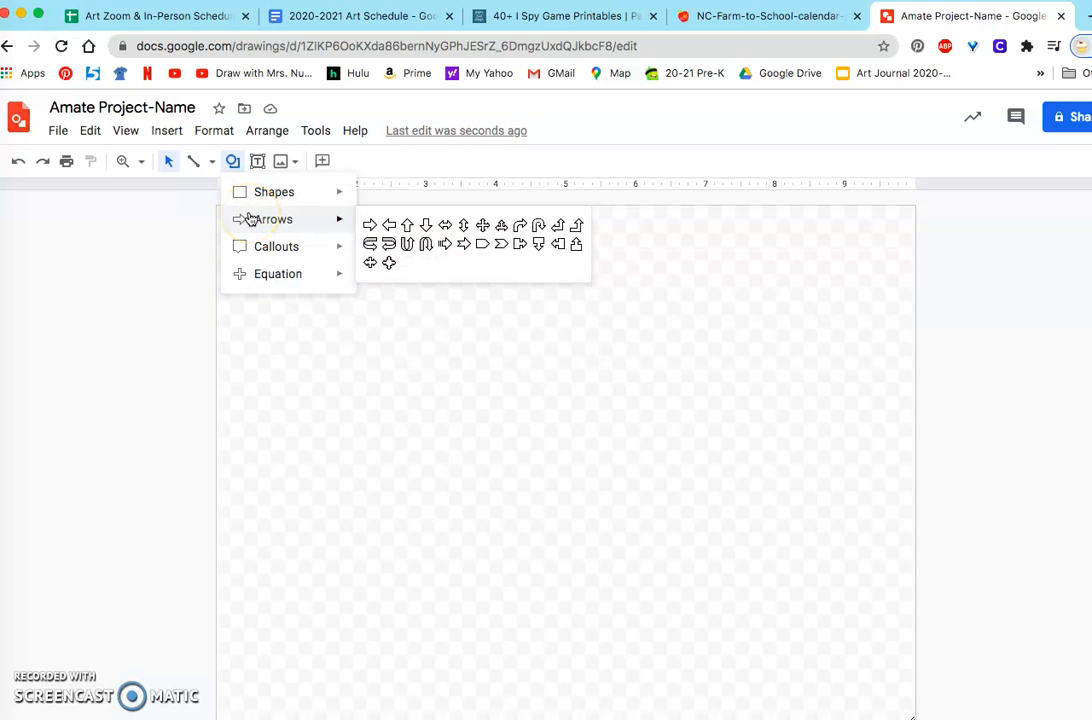
left_click(258, 163)
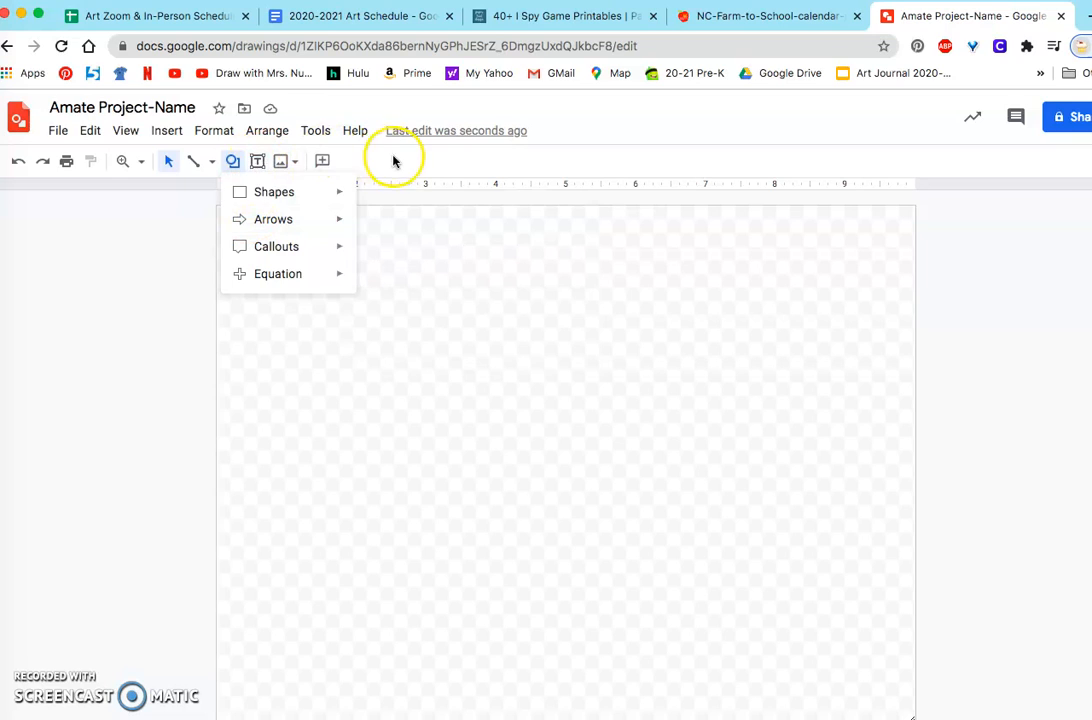
left_click(441, 161)
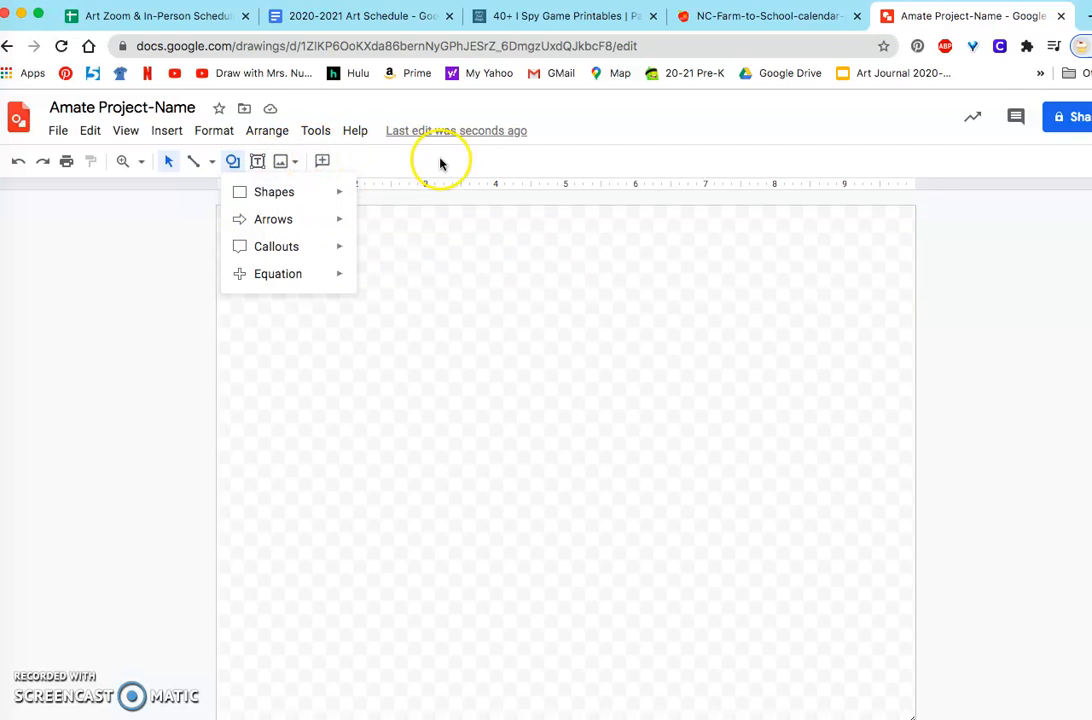
Step: Draw a text box about 3.7 inches wide near the canvas's upper-left corner and delete it
left_click(257, 170)
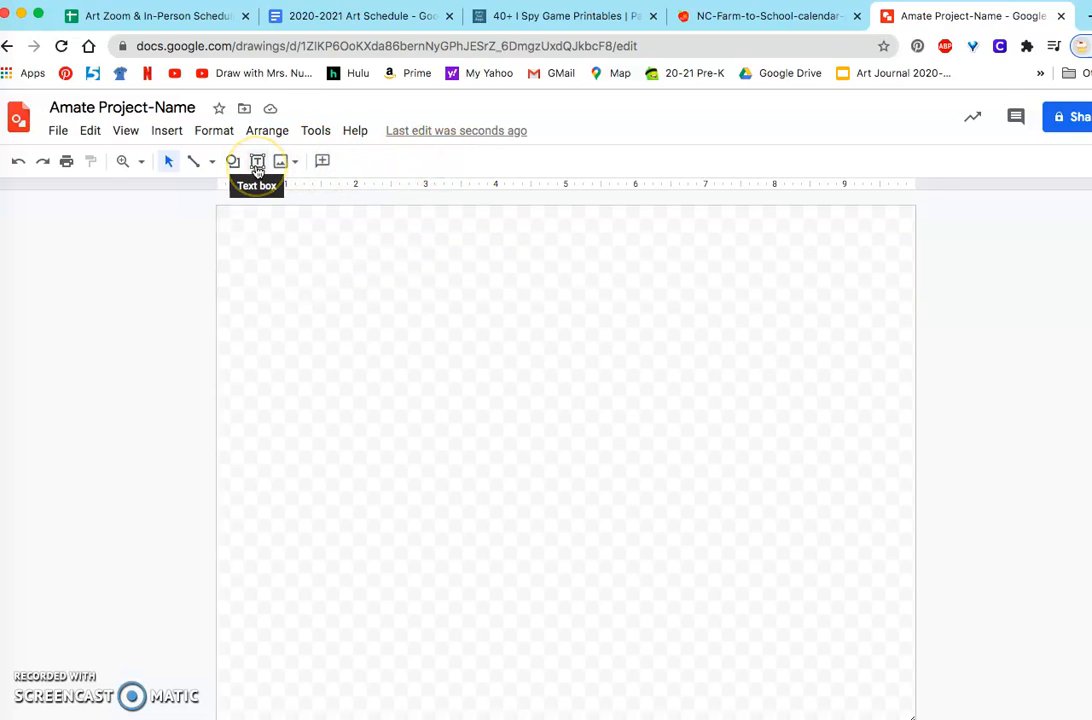
left_click(257, 167)
left_click_drag(272, 235, 534, 363)
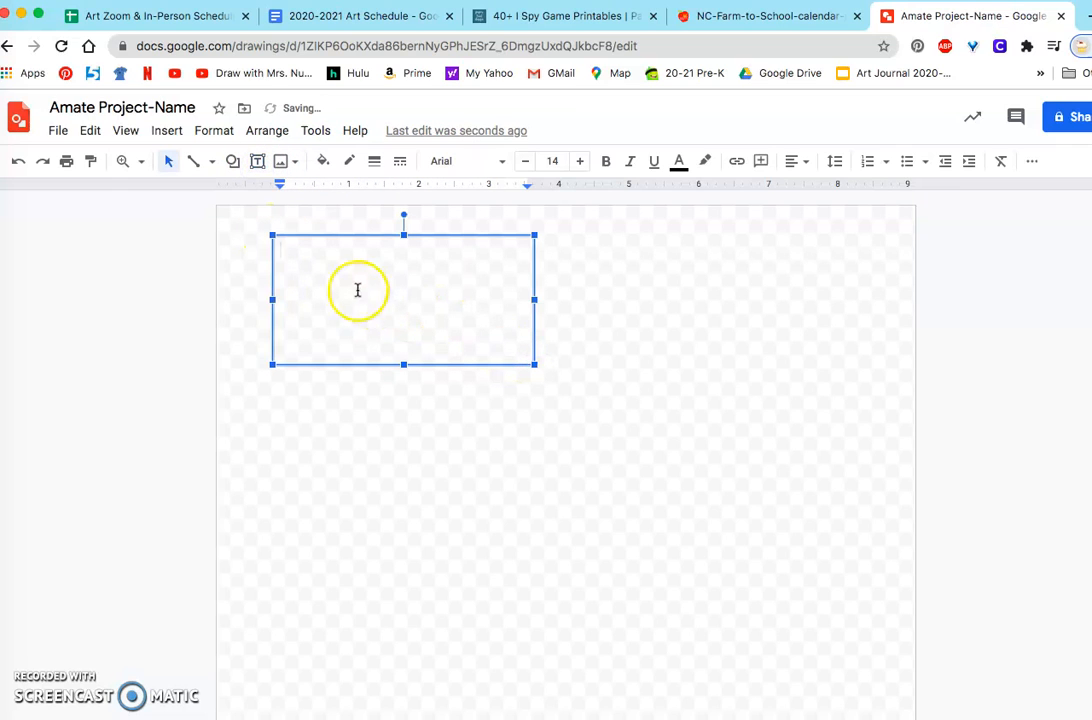
left_click(277, 235)
key("Delete")
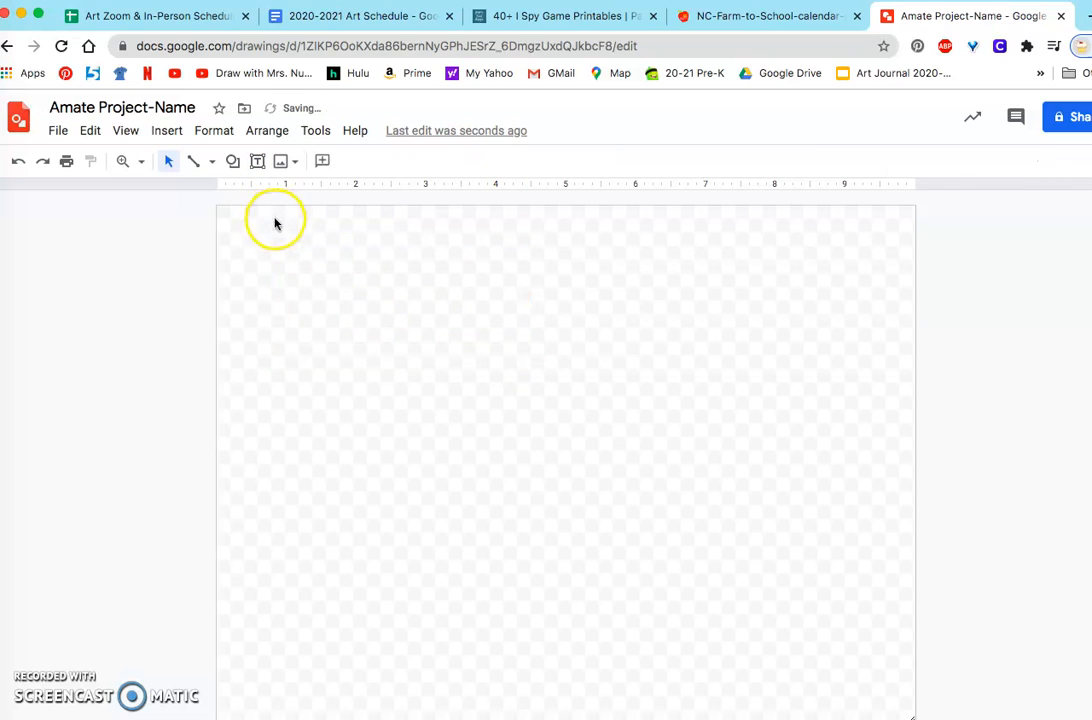
Step: Draw a roughly square text box about 3.9 inches wide in the upper-left part of the canvas
left_click(285, 167)
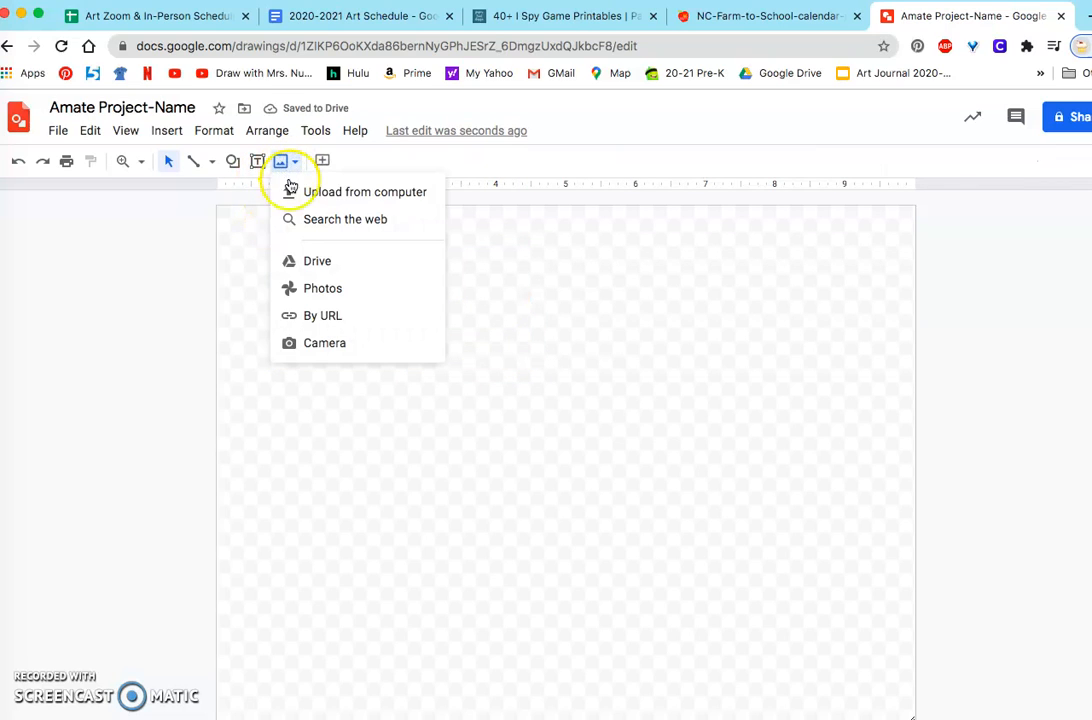
left_click(256, 162)
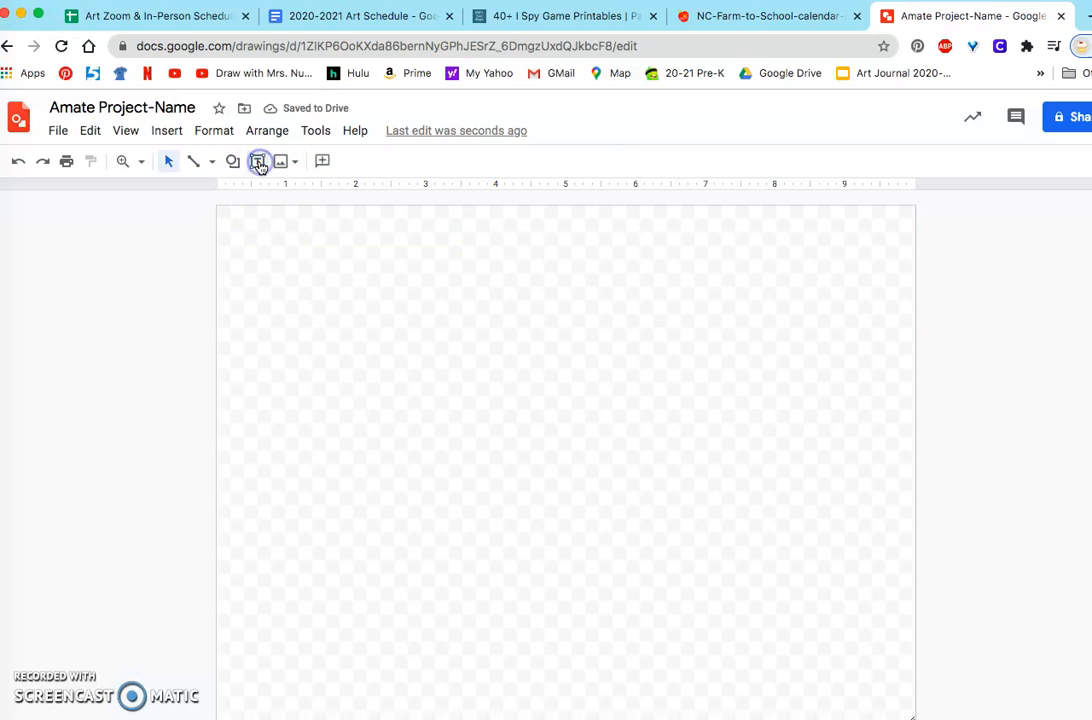
left_click(257, 163)
left_click_drag(292, 241, 566, 499)
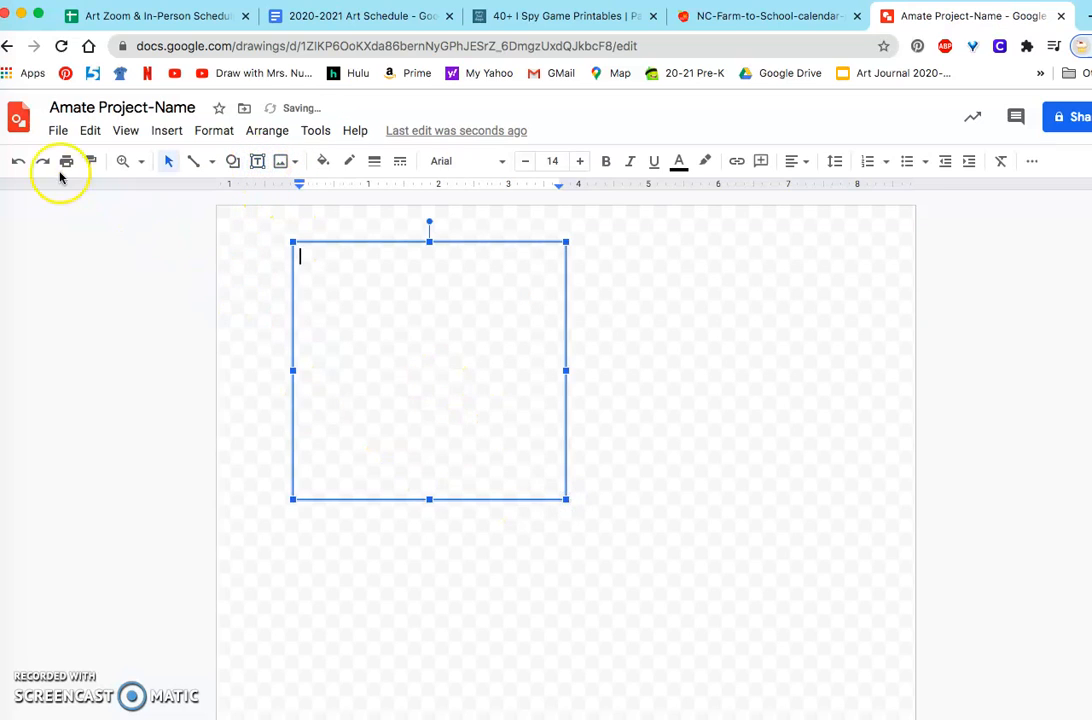
Step: Undo the last text box and open the web search for inserting images
left_click(19, 163)
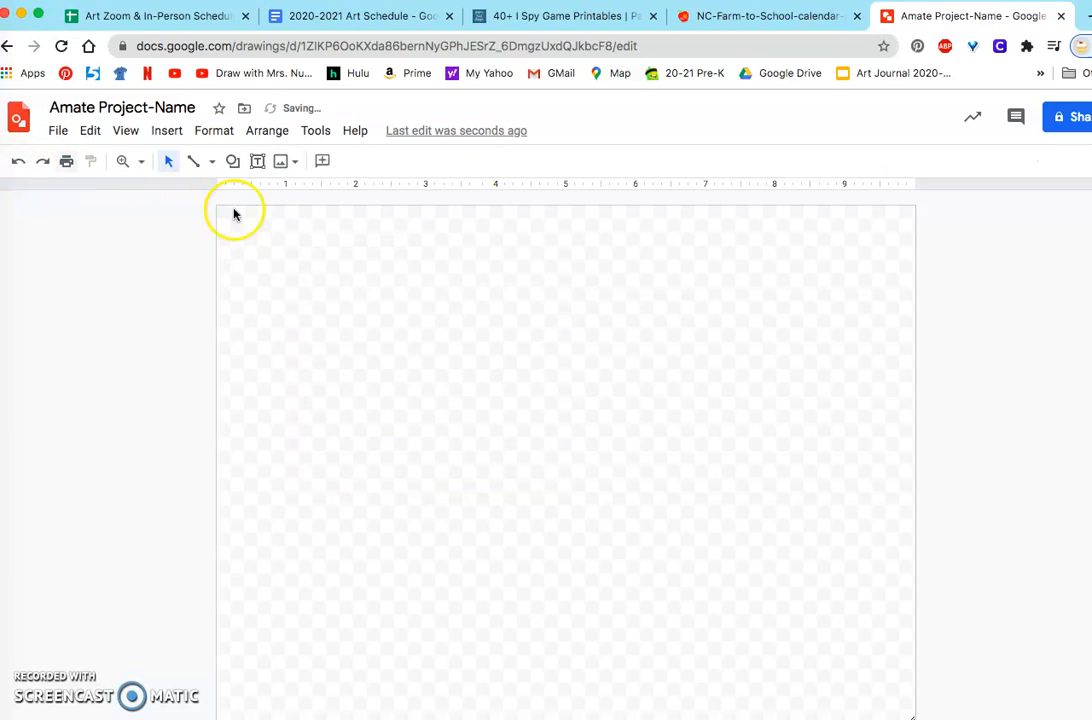
left_click(285, 160)
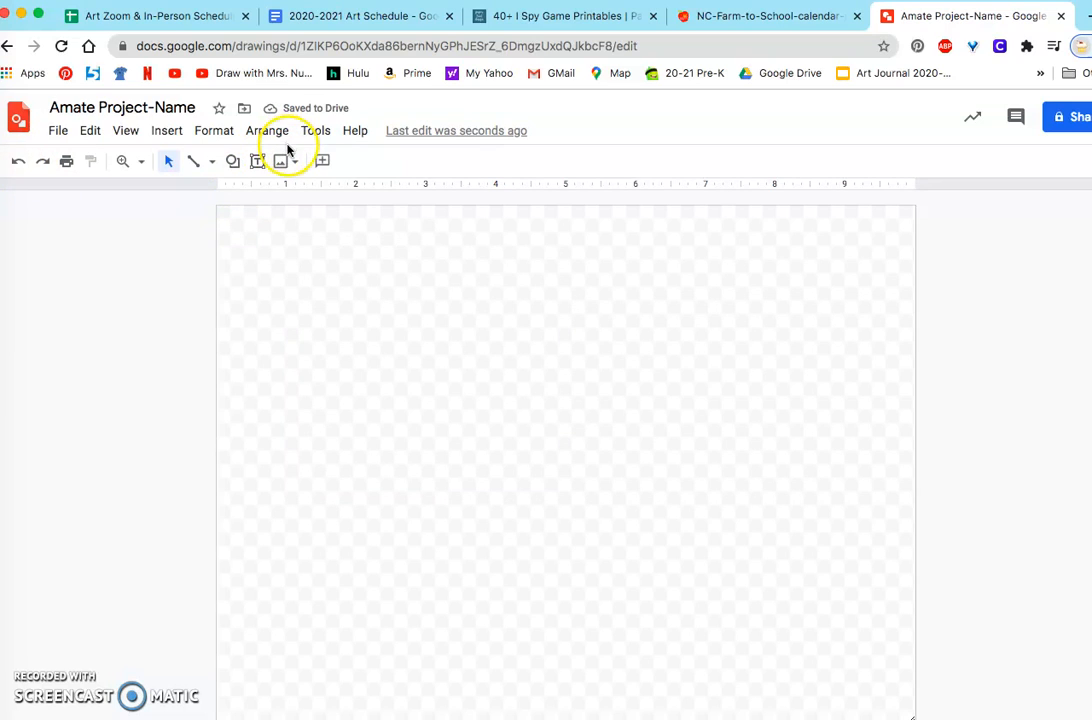
left_click(296, 162)
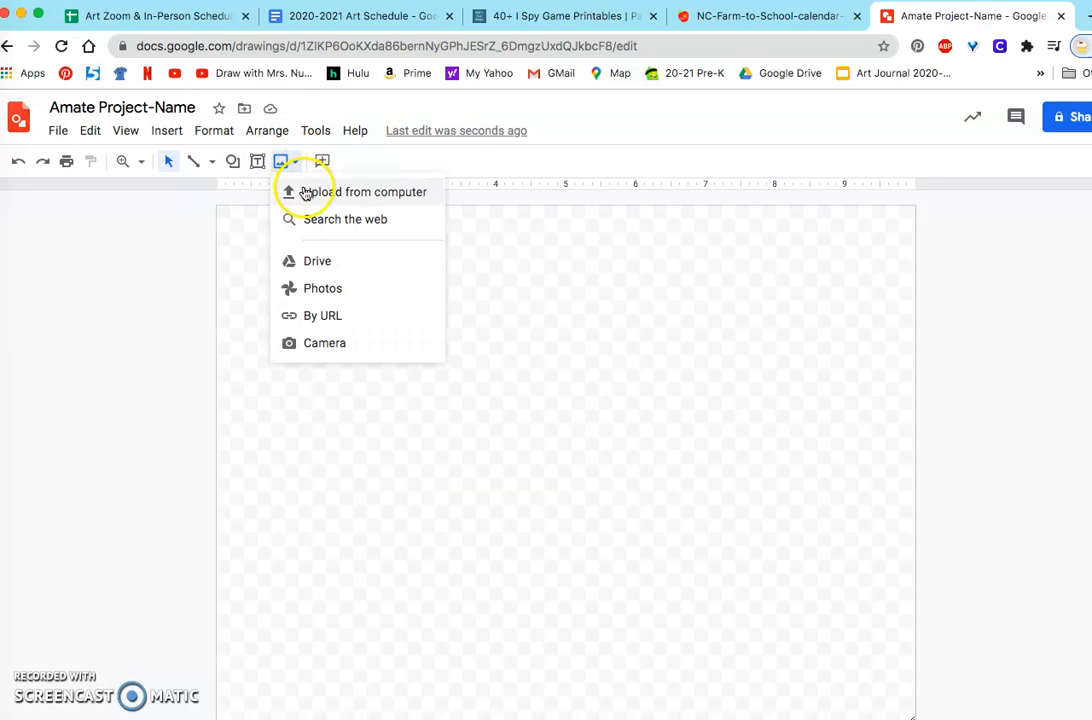
left_click(316, 219)
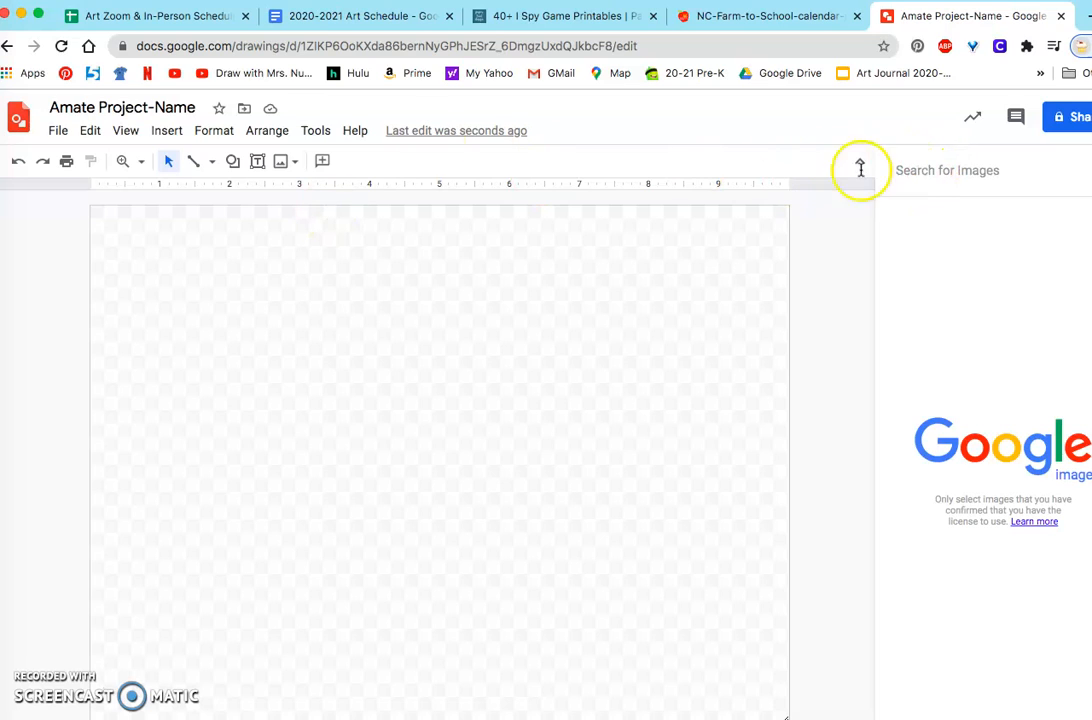
left_click(288, 163)
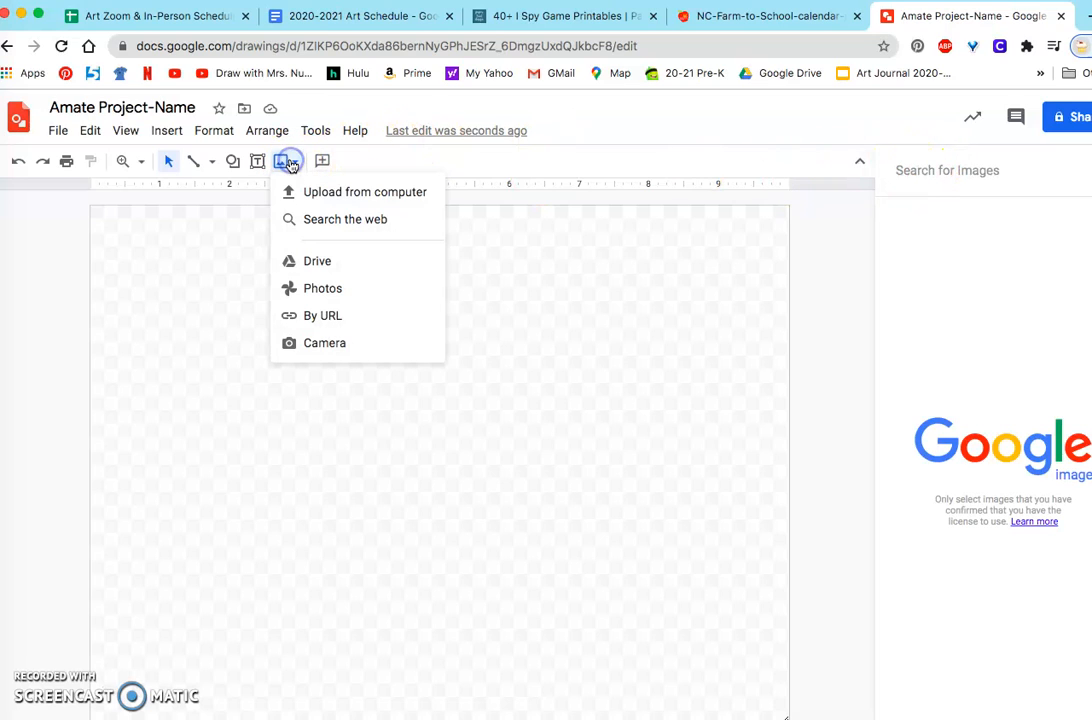
left_click(310, 218)
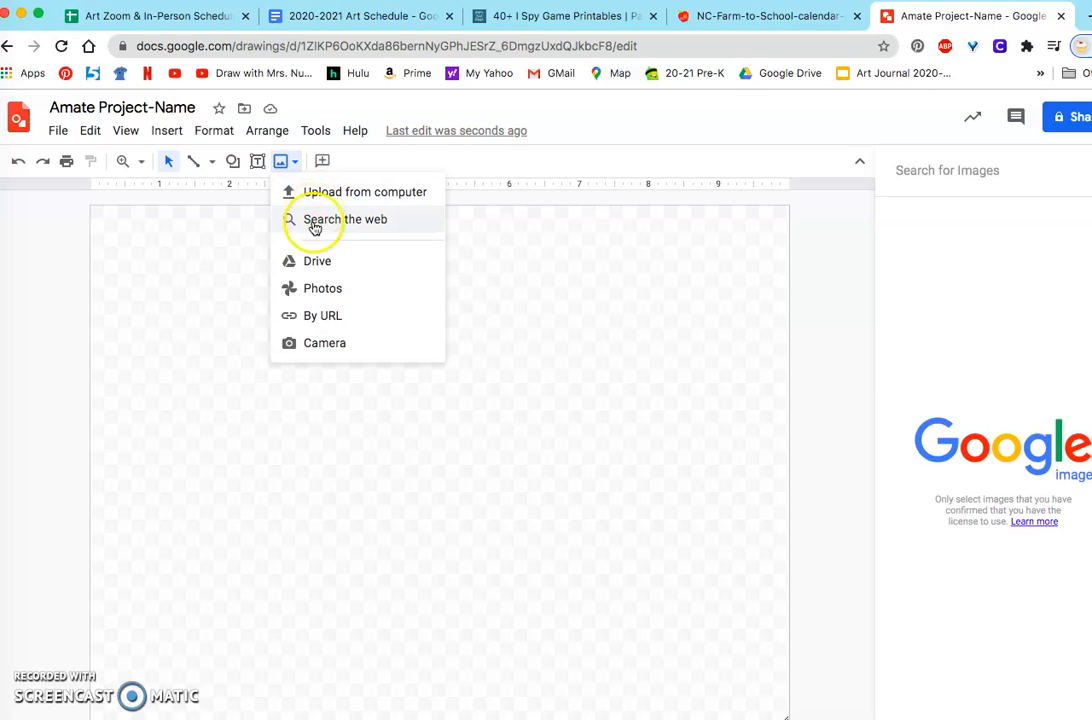
left_click(315, 262)
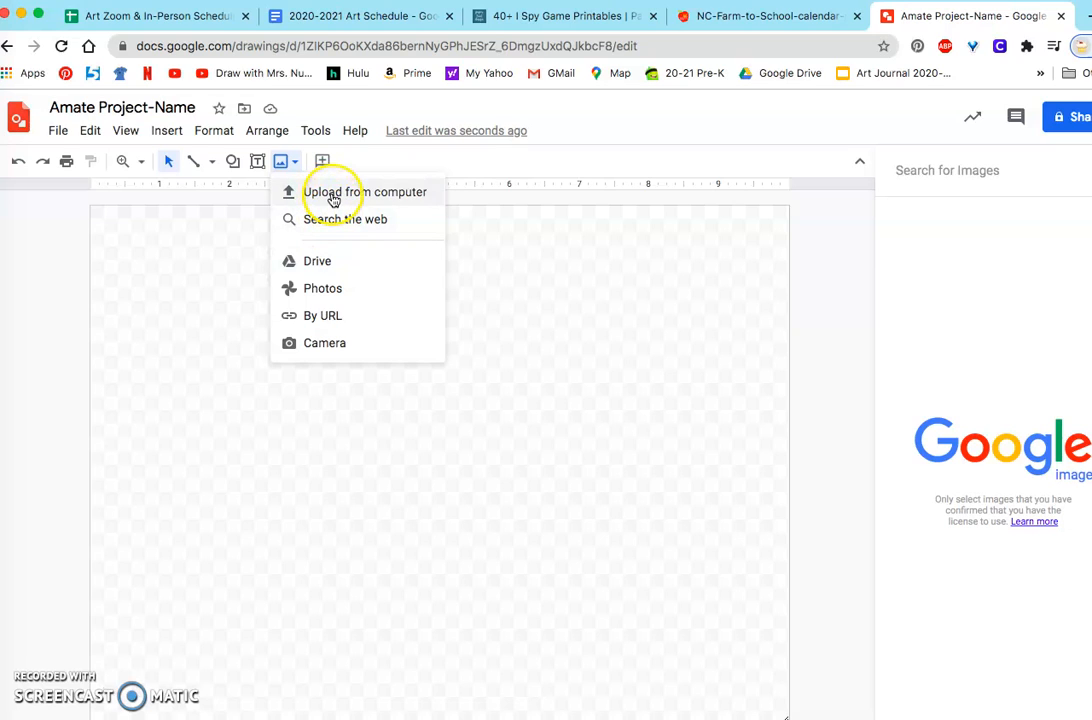
Step: Search the web images for "bird" and refine the search to "bird drawing"
left_click(961, 175)
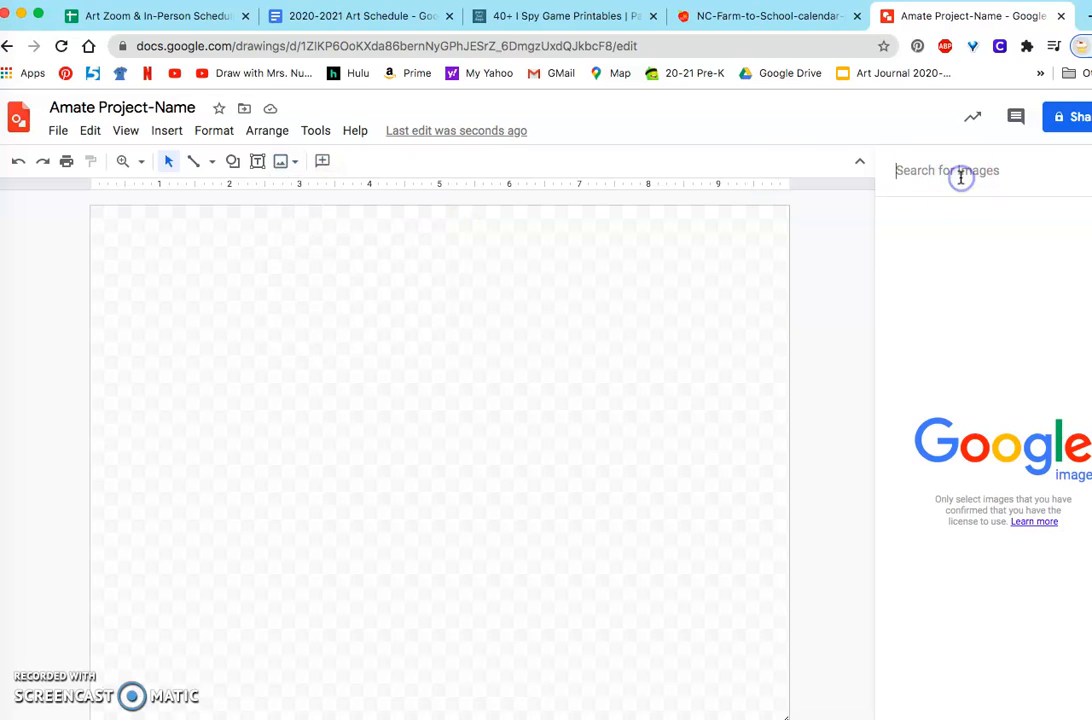
type("bir")
key("Return")
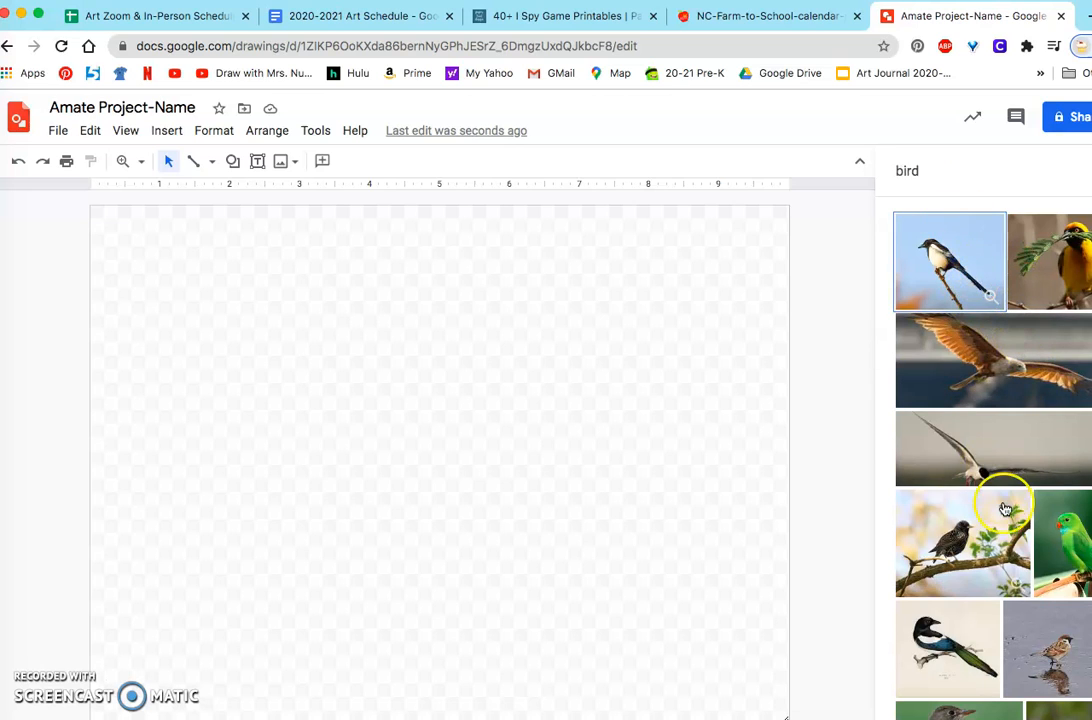
scroll(1000, 502, "down", 3)
scroll(1003, 510, "up", 3)
left_click(948, 185)
type("drawing")
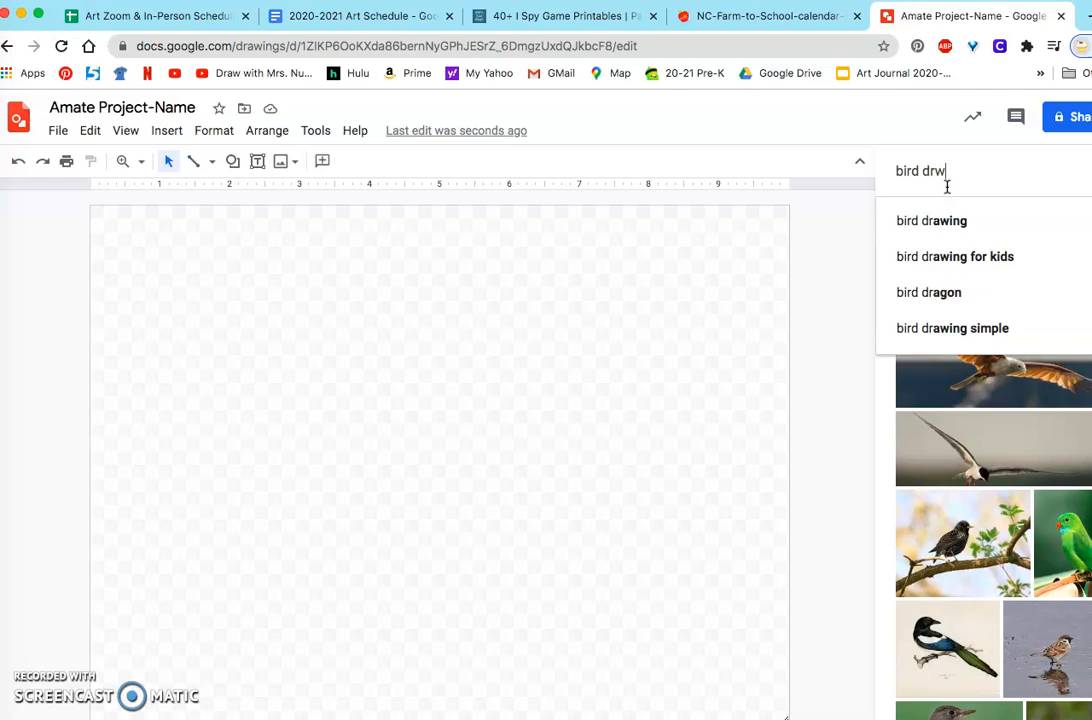
key("Return")
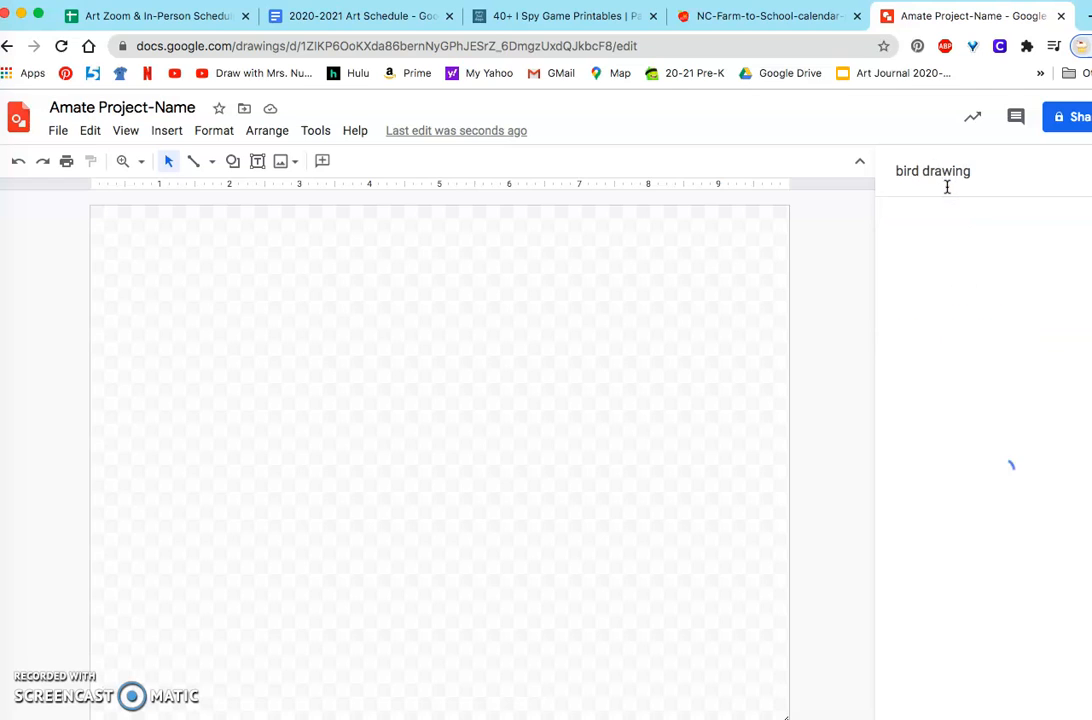
Step: Insert the simple black outline bird and place it about 3.5 inches wide near the middle of the canvas
mouse_move(985, 465)
left_mouse_down()
mouse_move(987, 451)
mouse_move(678, 341)
mouse_move(628, 265)
left_mouse_up()
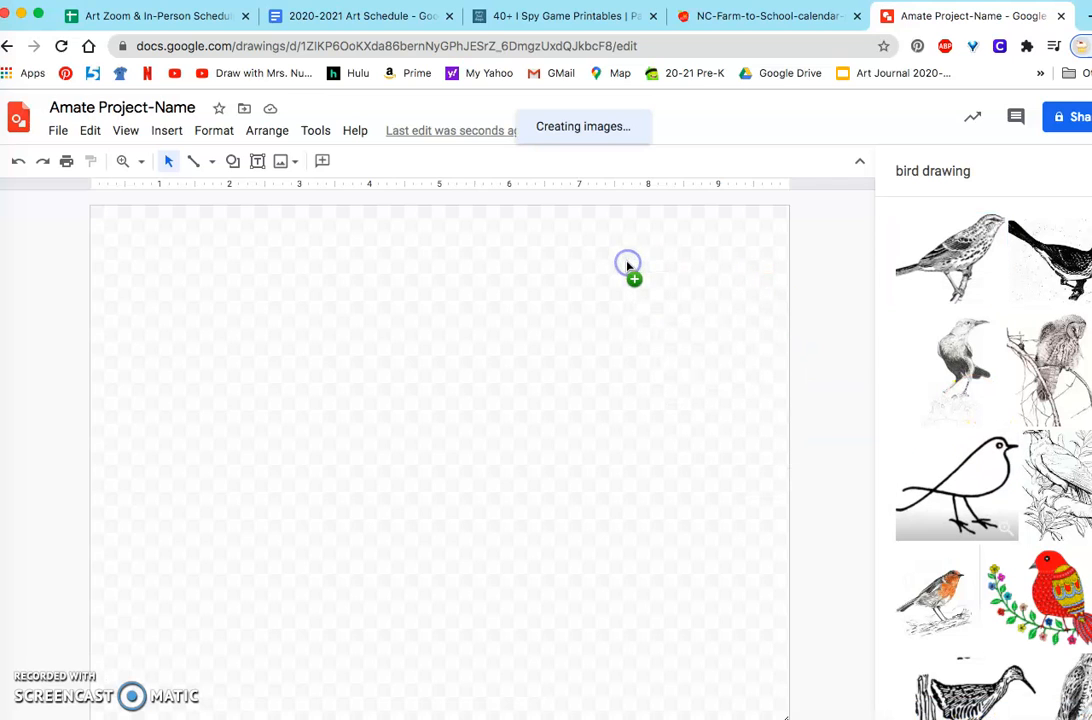
left_click(962, 503)
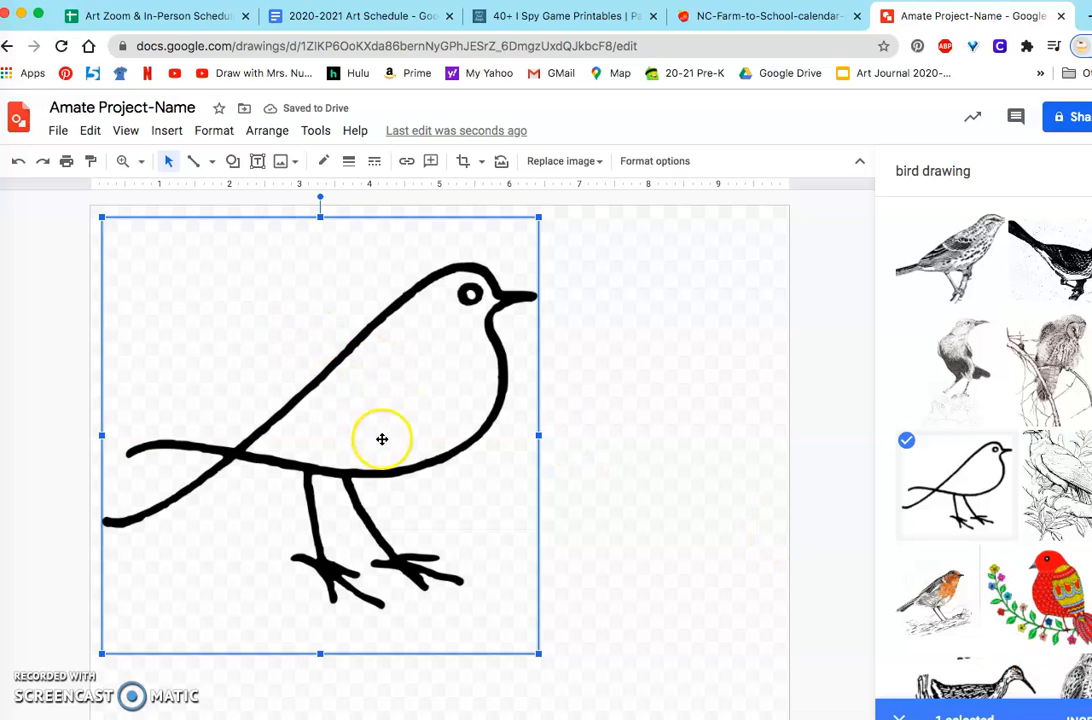
left_click_drag(538, 654, 346, 446)
left_click_drag(239, 344, 441, 456)
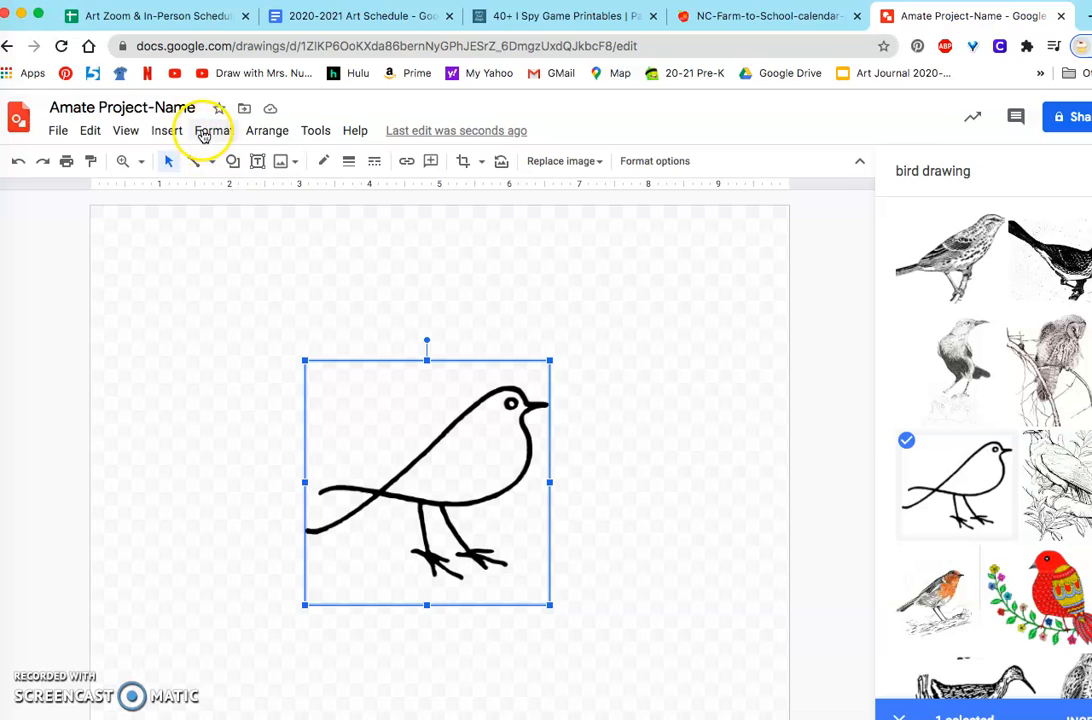
Step: Examine the available tools, formatting commands and insertable objects such as text boxes, shapes, charts, diagrams and word art
left_click(316, 131)
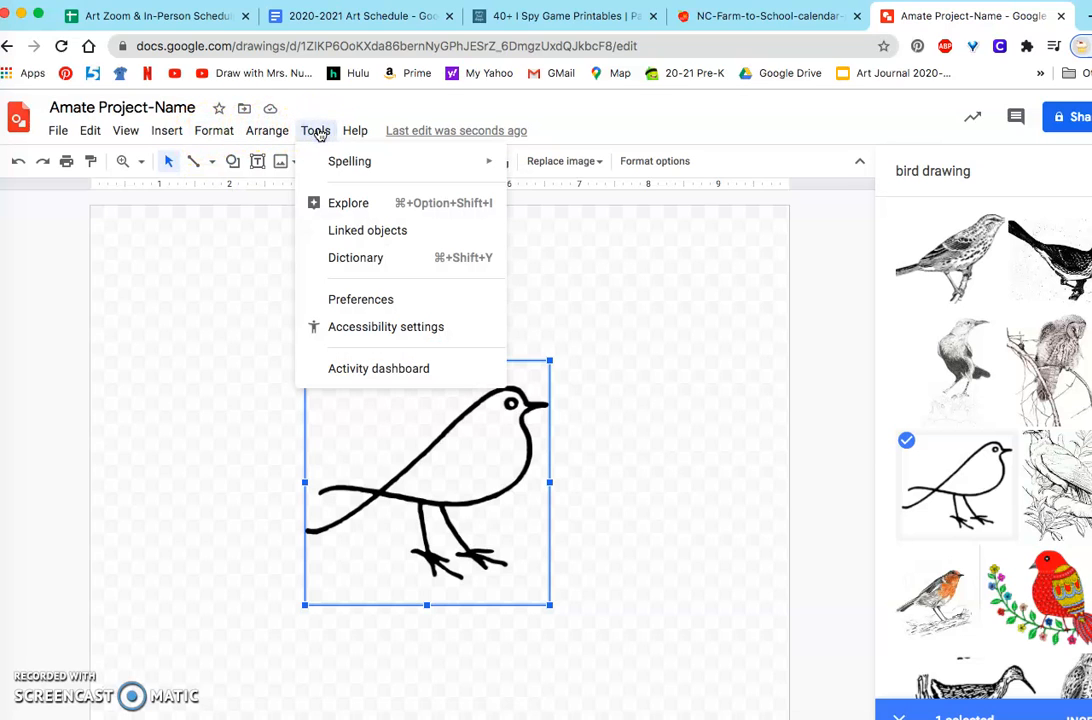
mouse_move(218, 131)
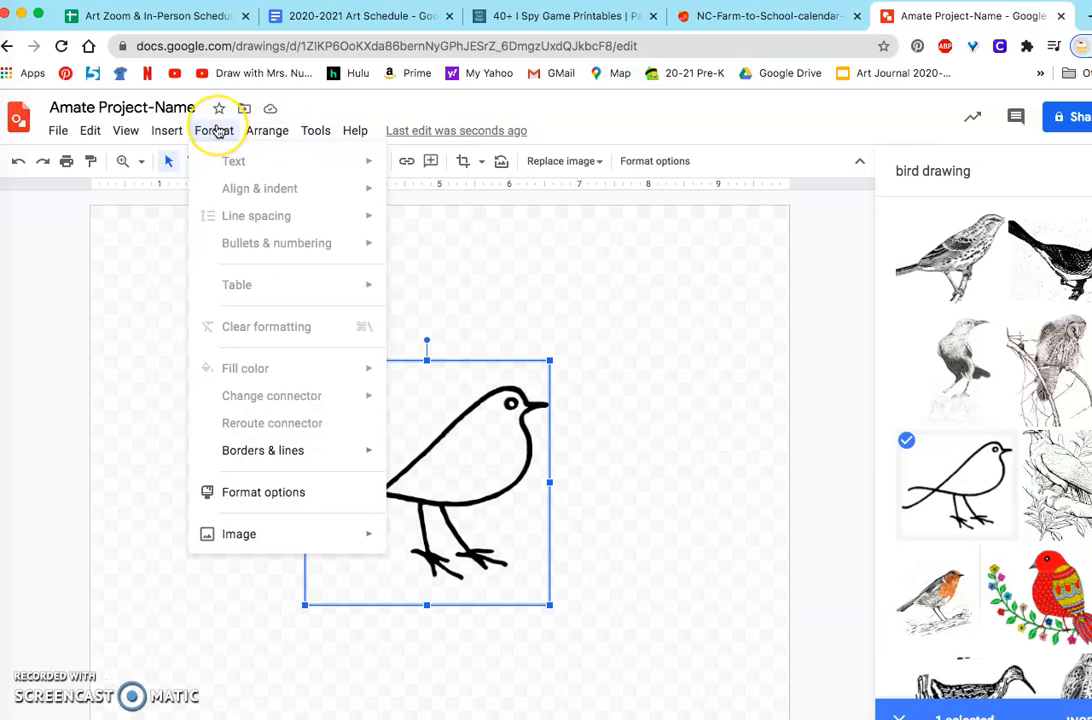
mouse_move(164, 131)
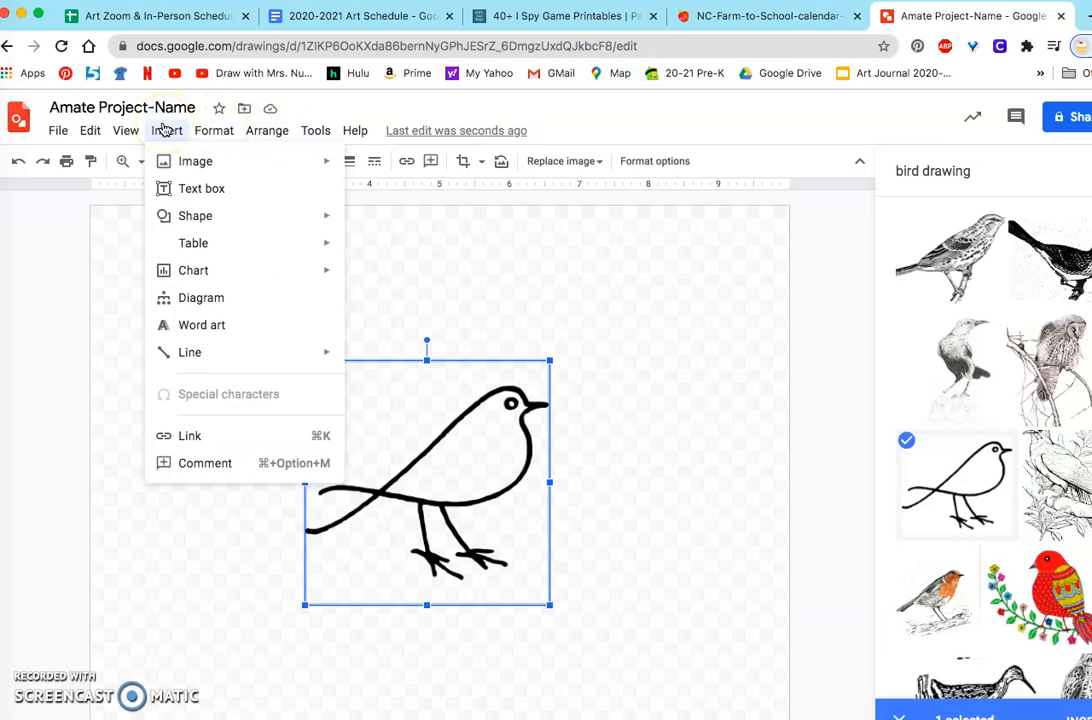
left_click(165, 161)
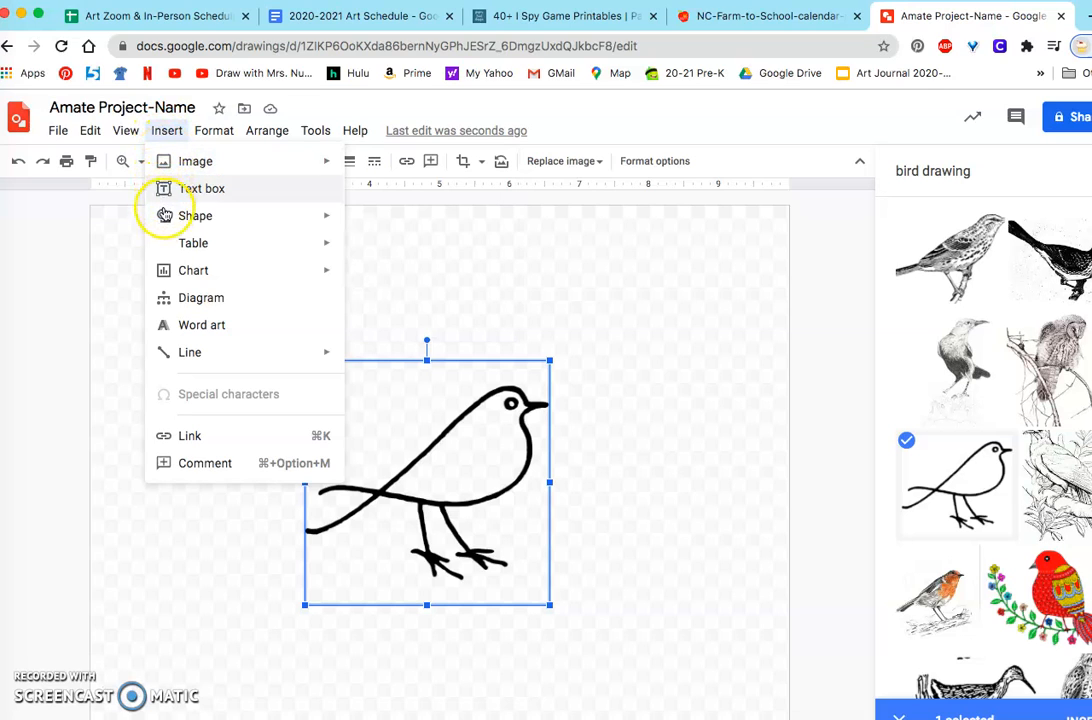
mouse_move(165, 219)
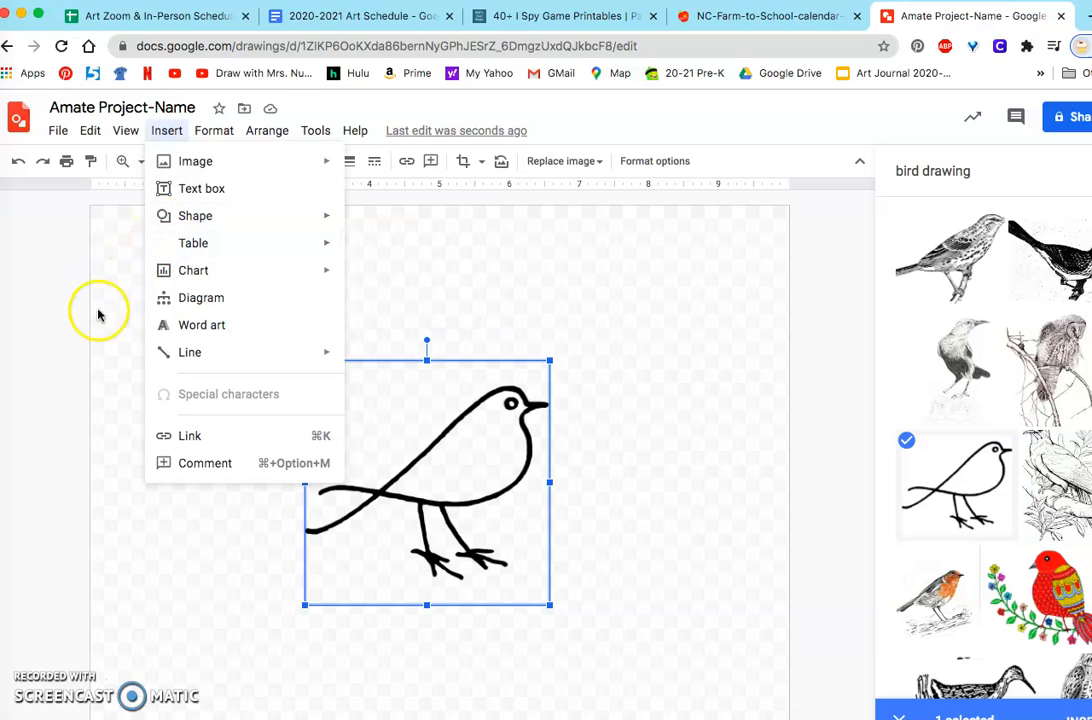
left_click(38, 284)
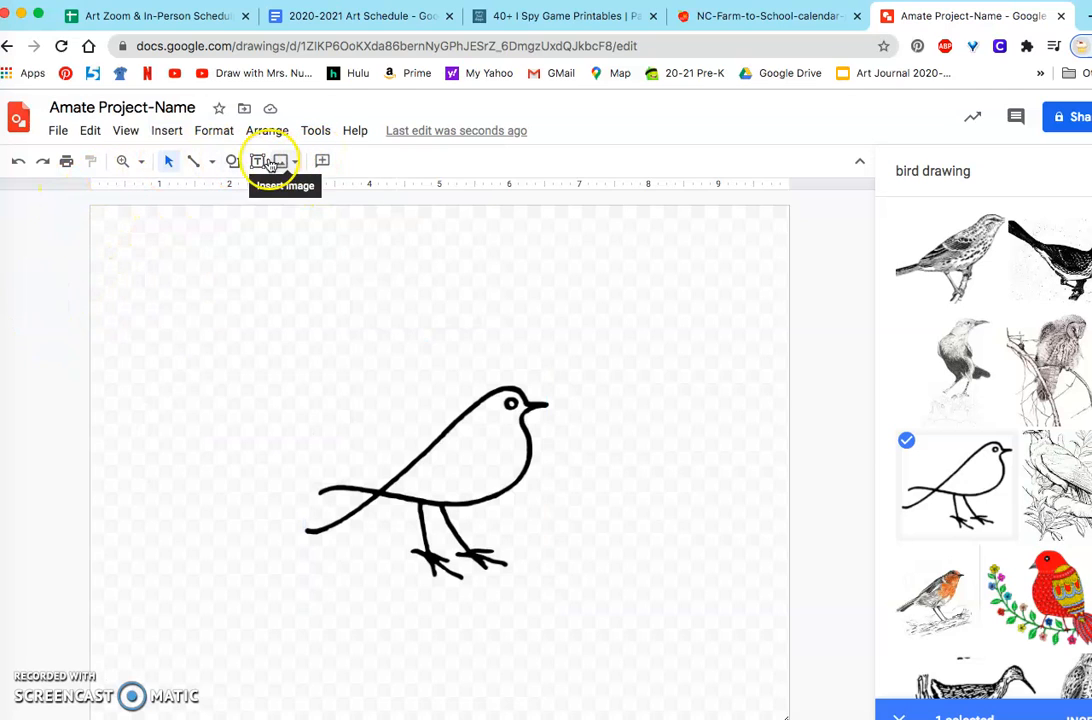
left_click(172, 132)
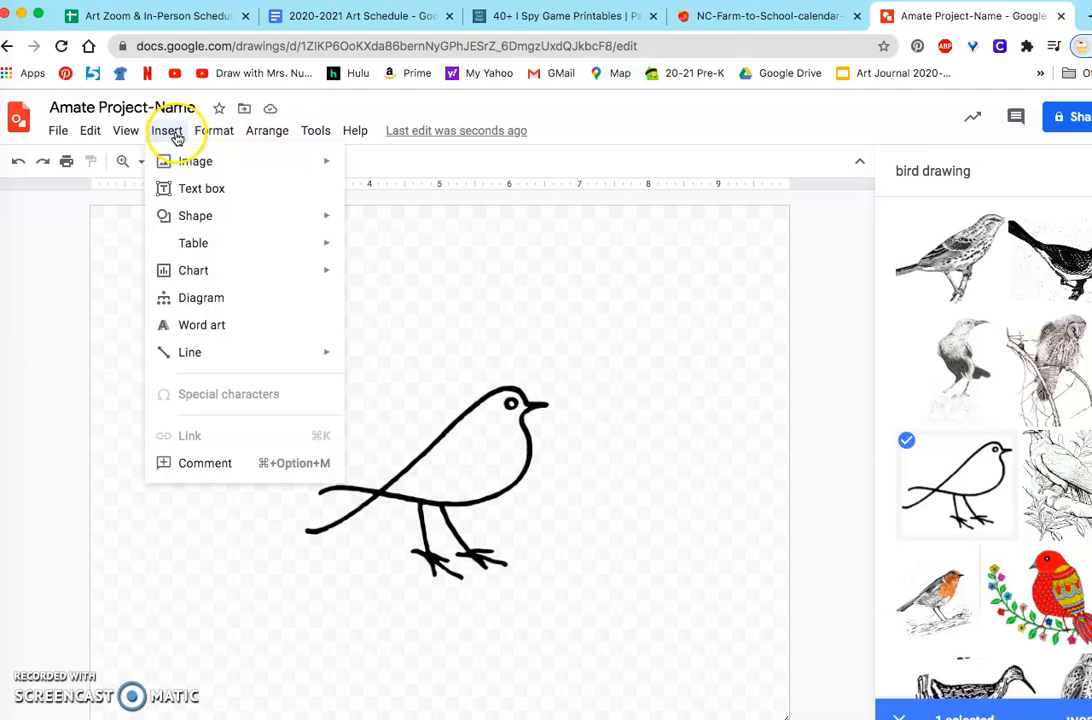
mouse_move(175, 284)
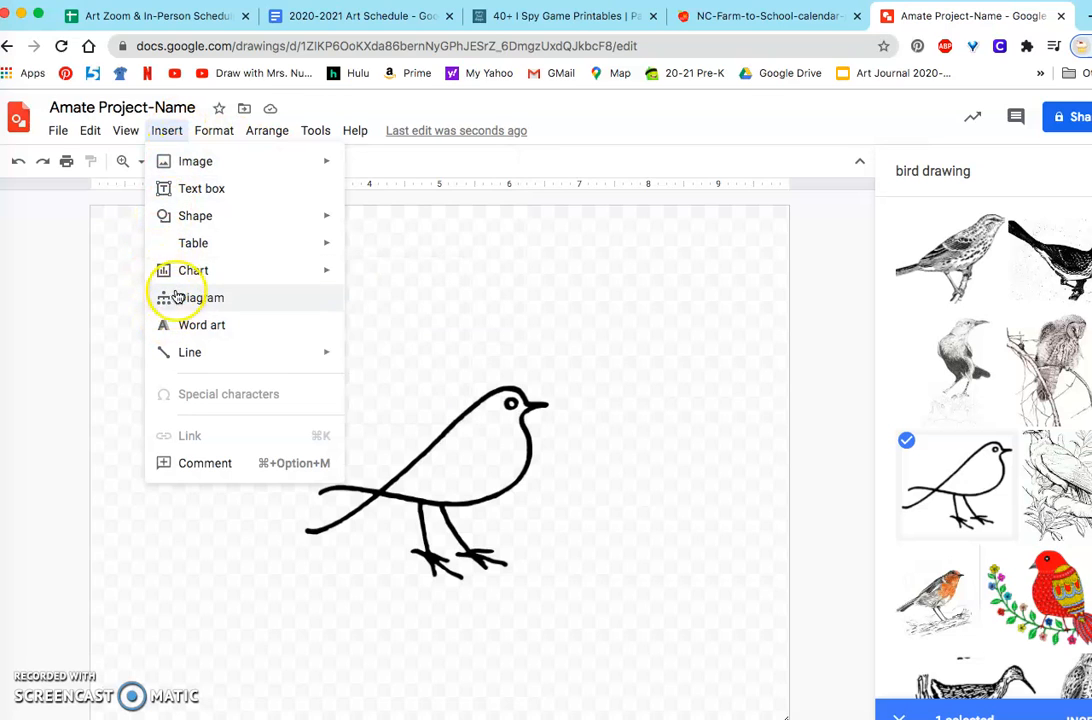
left_click(175, 136)
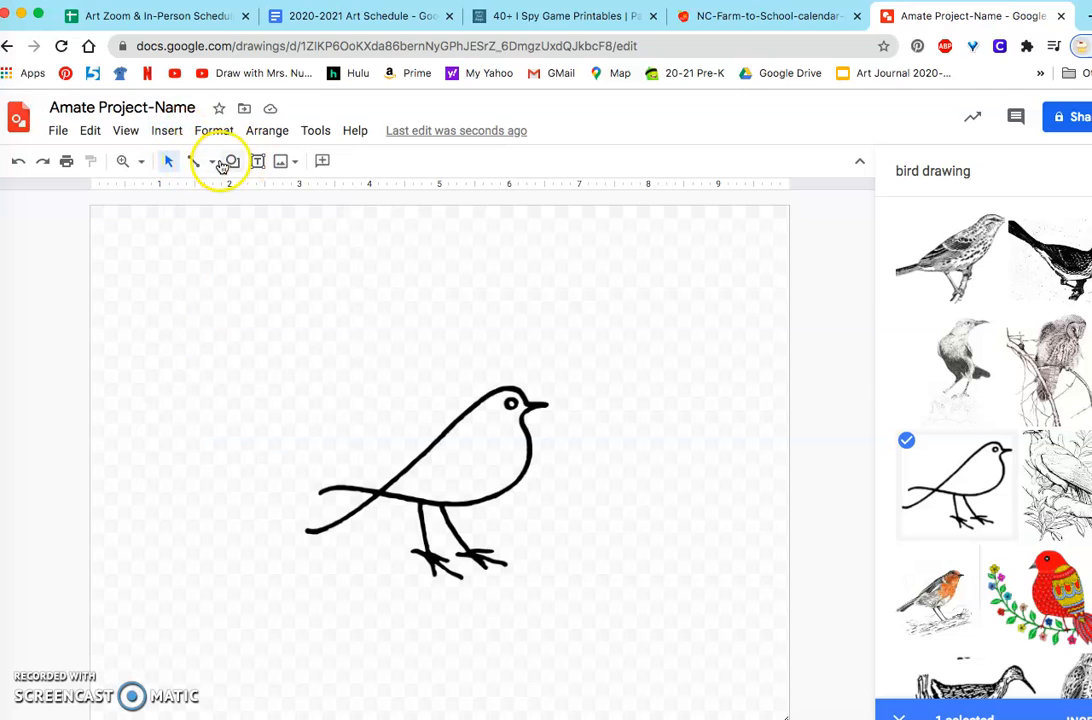
Step: Draw a wavy Scribble line about 2 inches long near the canvas's upper-left corner and undo it
left_click(211, 163)
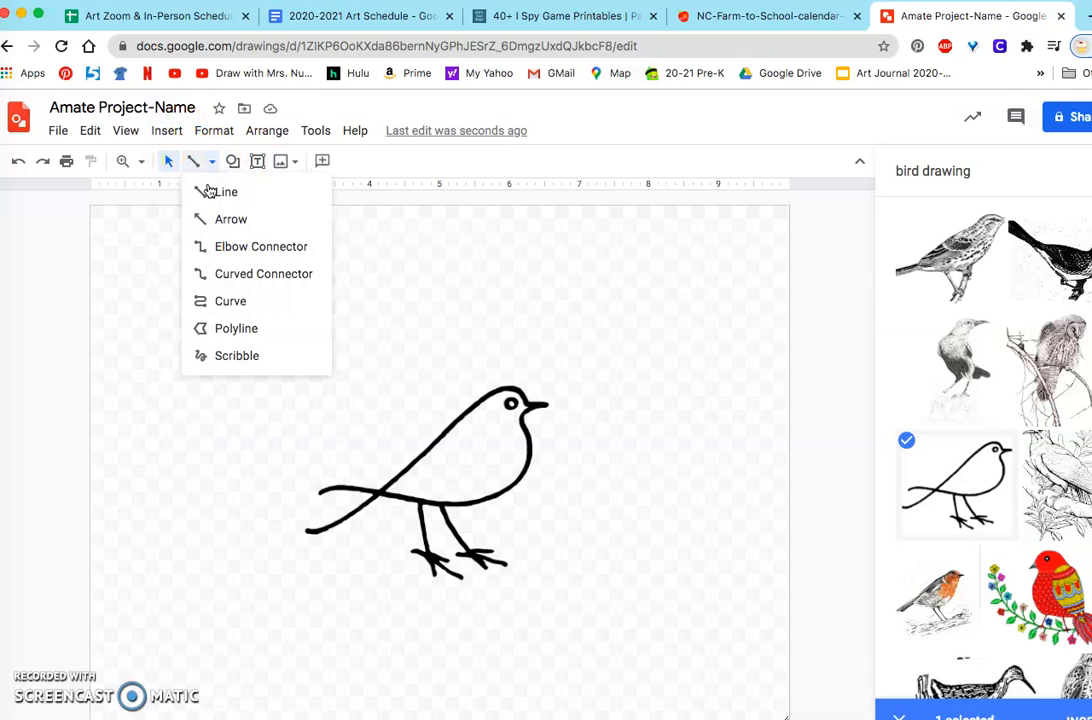
left_click(214, 356)
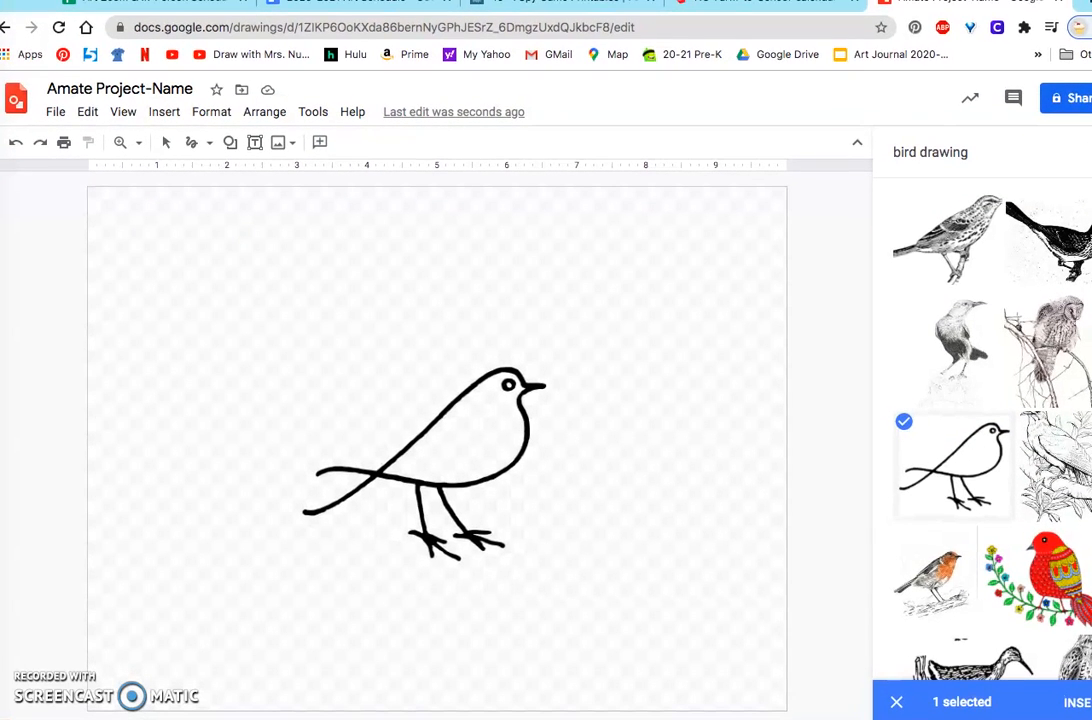
left_click(191, 142)
left_click(161, 217)
left_click(122, 197)
left_click(102, 198)
left_click(117, 205)
mouse_move(117, 206)
left_mouse_down()
mouse_move(171, 202)
mouse_move(231, 219)
mouse_move(262, 211)
left_mouse_up()
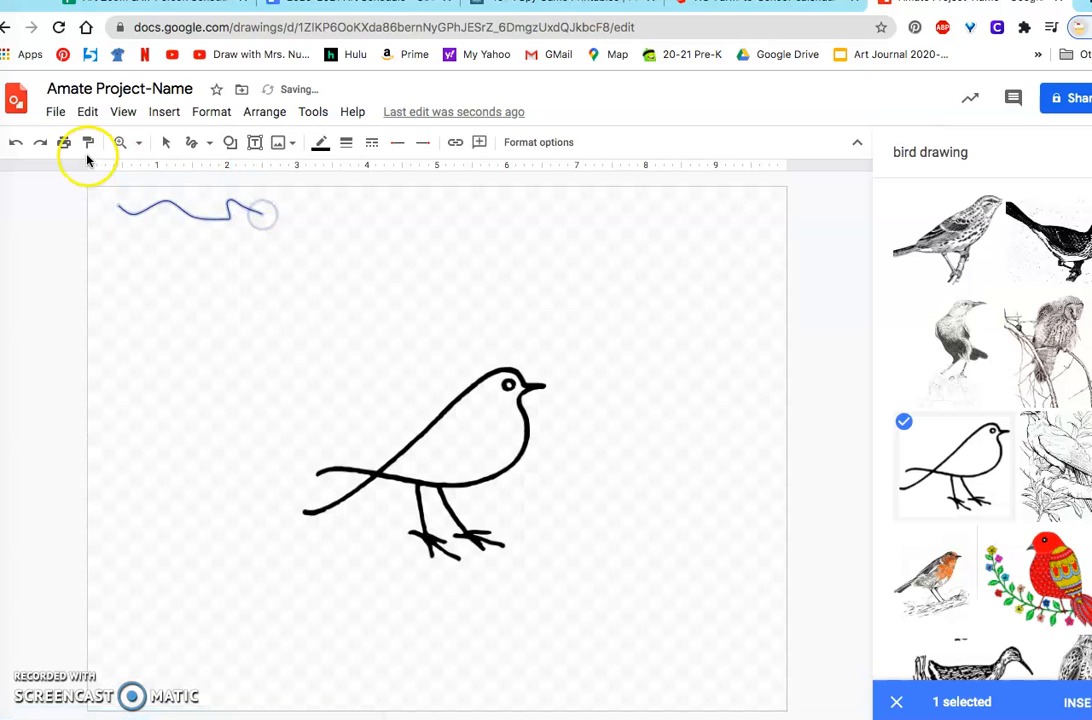
left_click(18, 148)
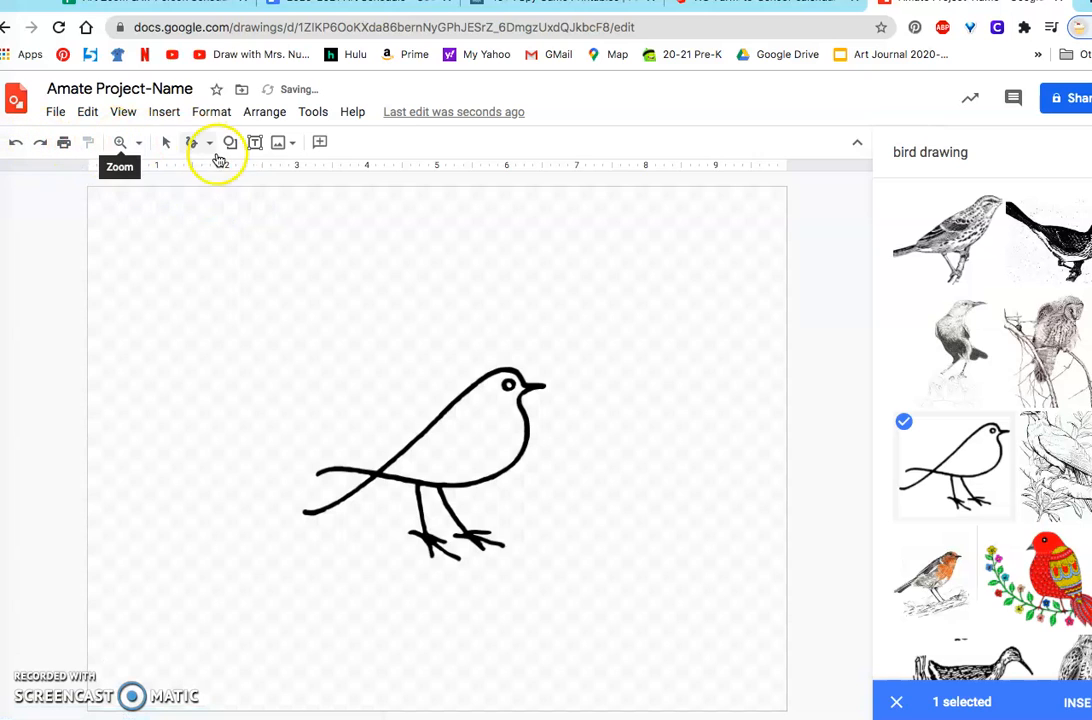
Step: Draw a closed wavy Scribble border about 9.5 inches wide around the bird, just inside the canvas edges
left_click(195, 145)
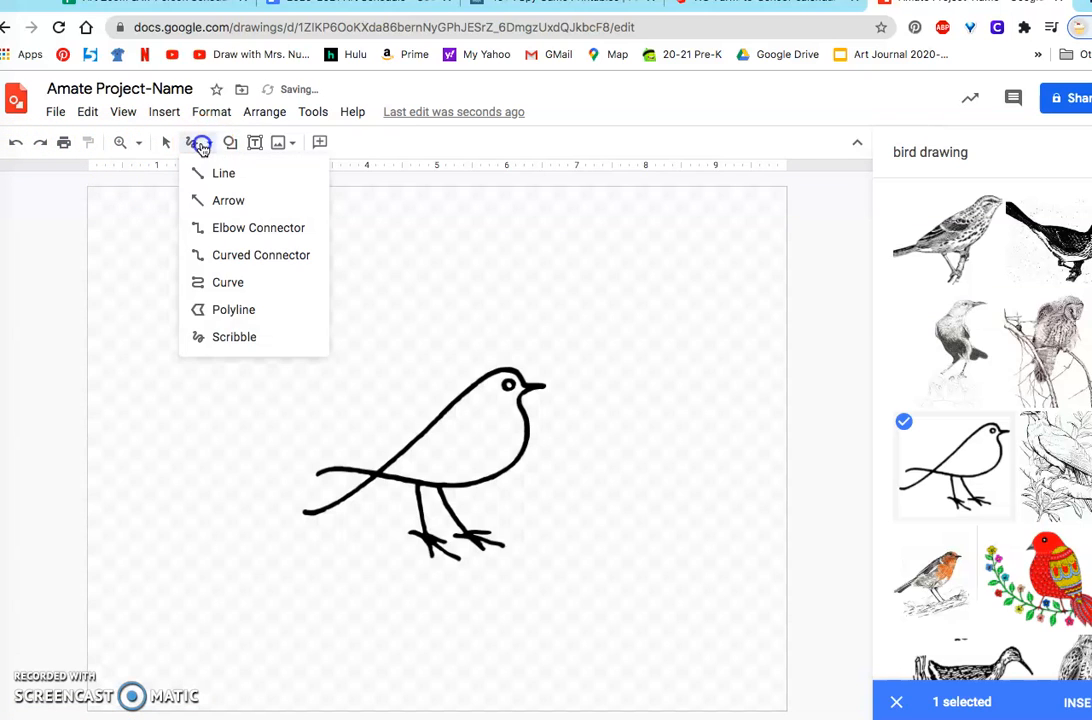
left_click(228, 335)
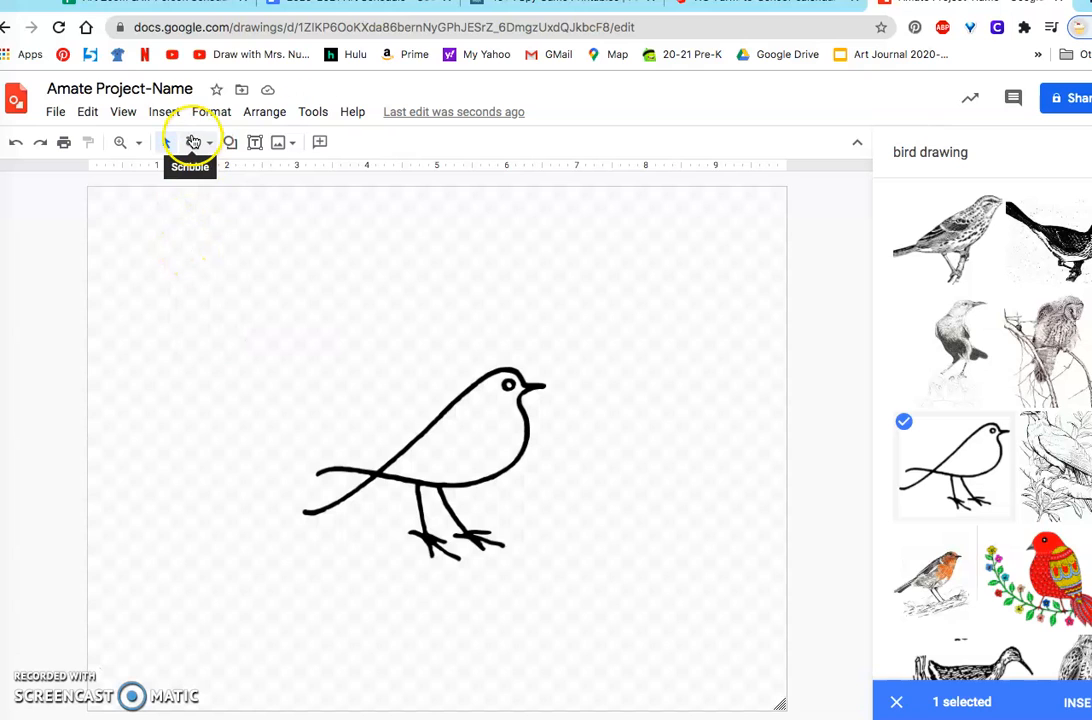
left_click(198, 143)
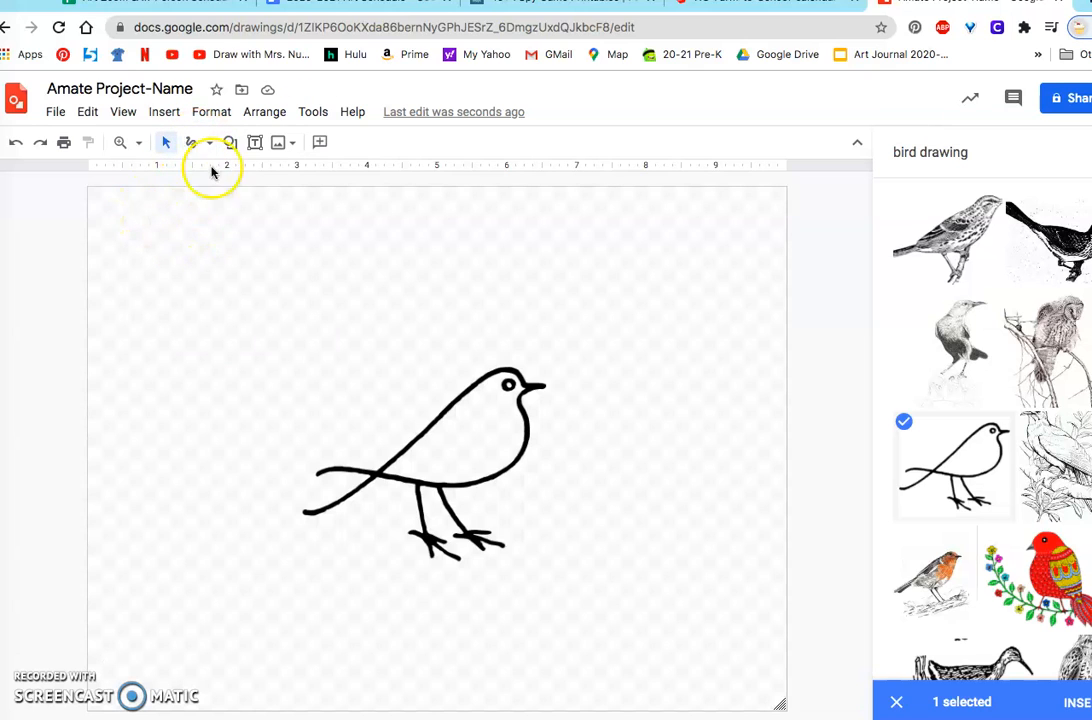
left_click(205, 145)
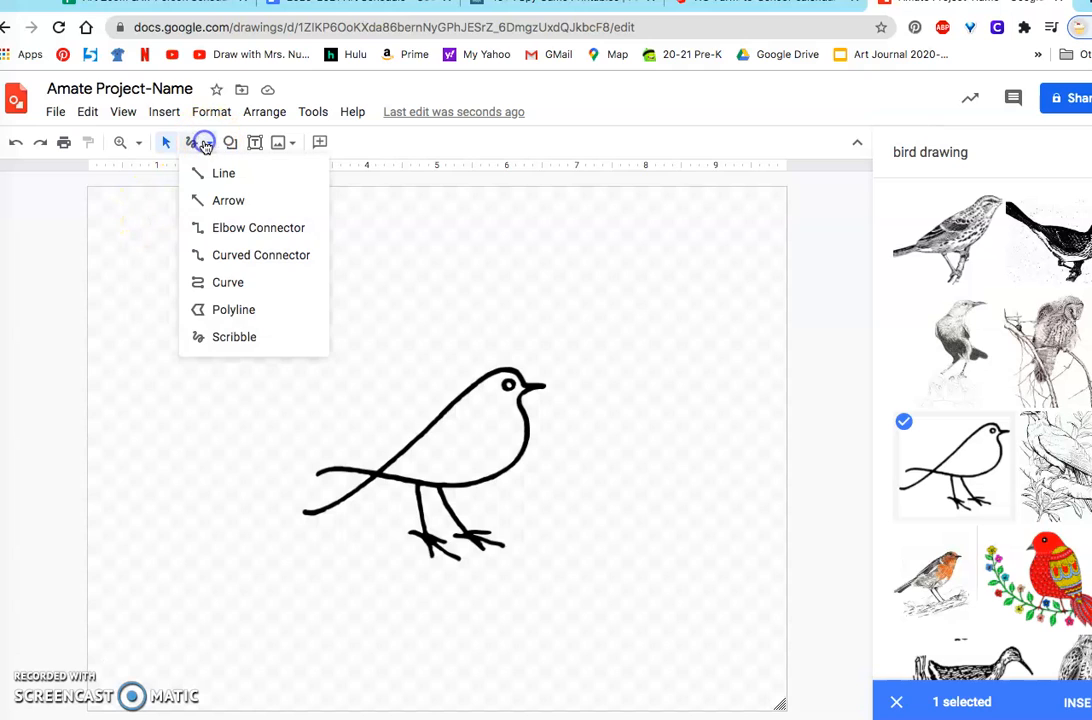
left_click(220, 338)
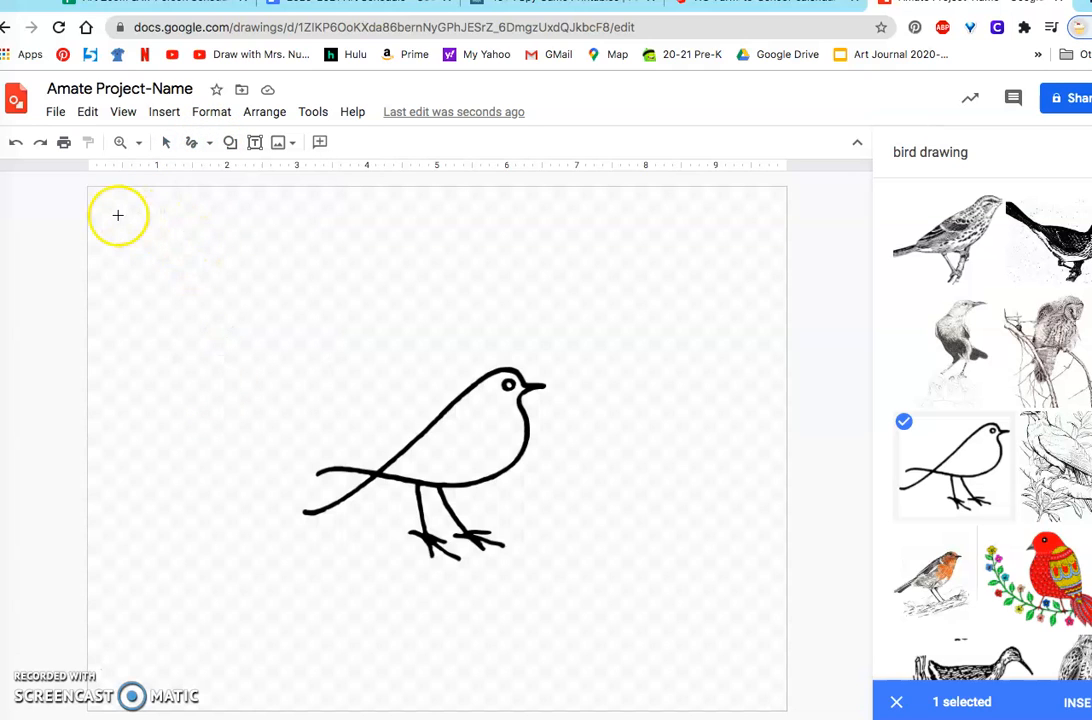
mouse_move(120, 223)
left_mouse_down()
mouse_move(163, 213)
mouse_move(313, 228)
mouse_move(384, 216)
mouse_move(431, 235)
mouse_move(491, 215)
mouse_move(508, 227)
mouse_move(564, 213)
mouse_move(614, 232)
mouse_move(651, 217)
mouse_move(677, 237)
mouse_move(718, 217)
mouse_move(750, 255)
mouse_move(756, 330)
mouse_move(744, 360)
mouse_move(762, 377)
mouse_move(752, 413)
mouse_move(765, 558)
left_mouse_up()
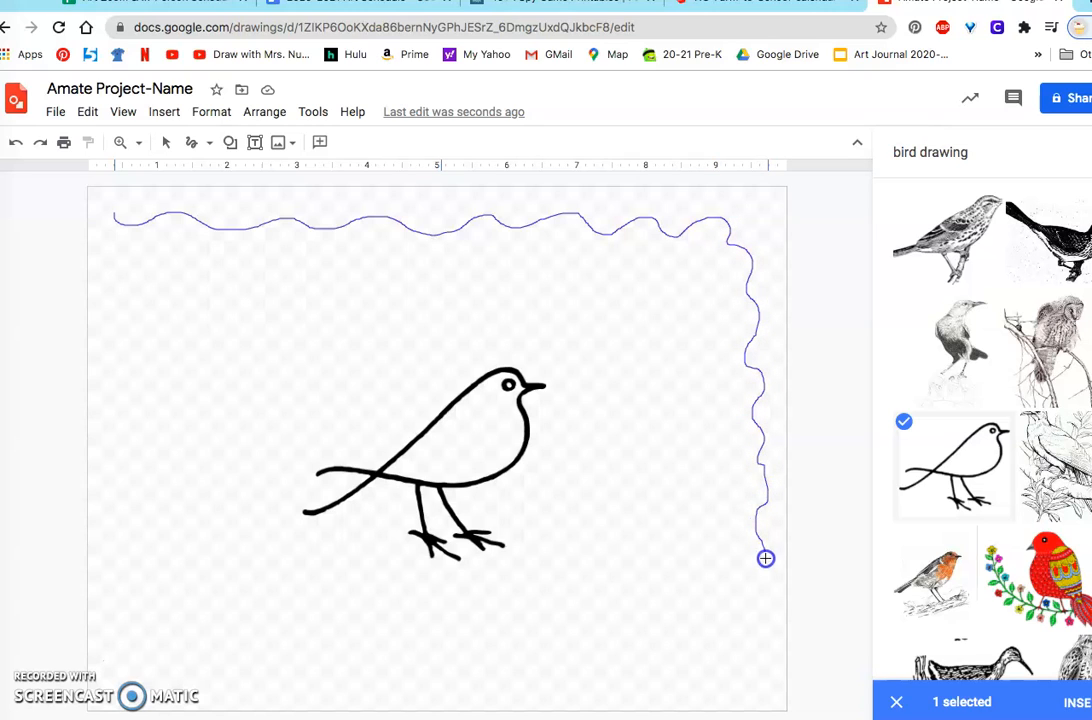
left_click_drag(764, 606, 763, 646)
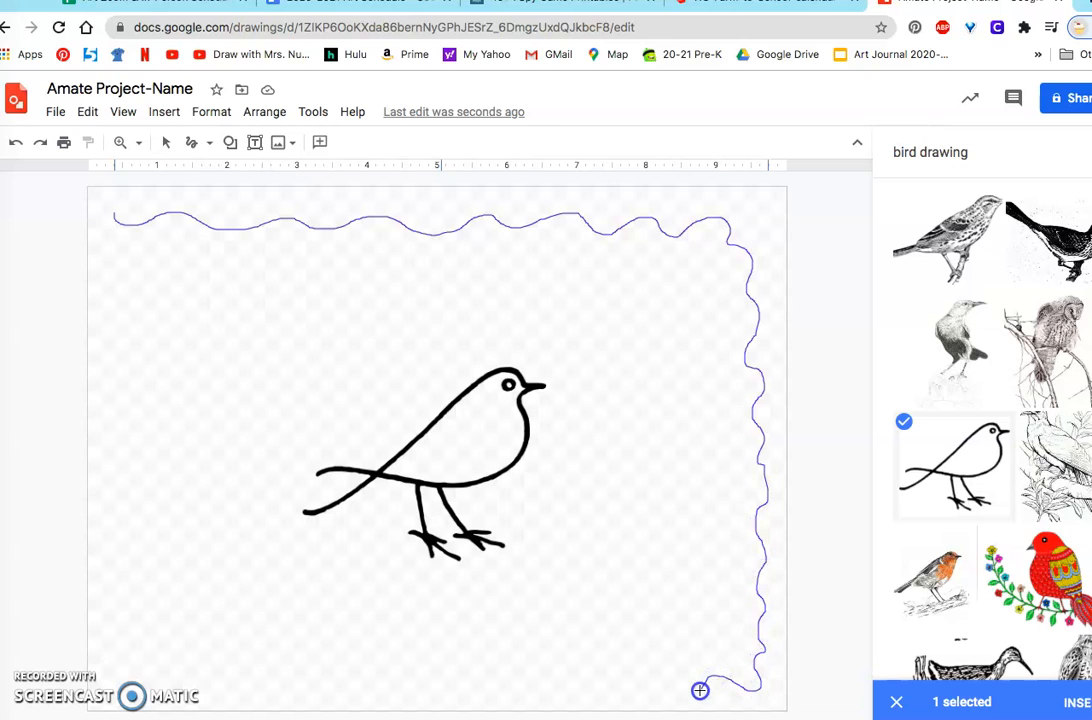
mouse_move(688, 678)
left_mouse_down()
mouse_move(649, 667)
mouse_move(628, 691)
mouse_move(466, 672)
mouse_move(338, 679)
mouse_move(235, 661)
mouse_move(187, 666)
left_mouse_up()
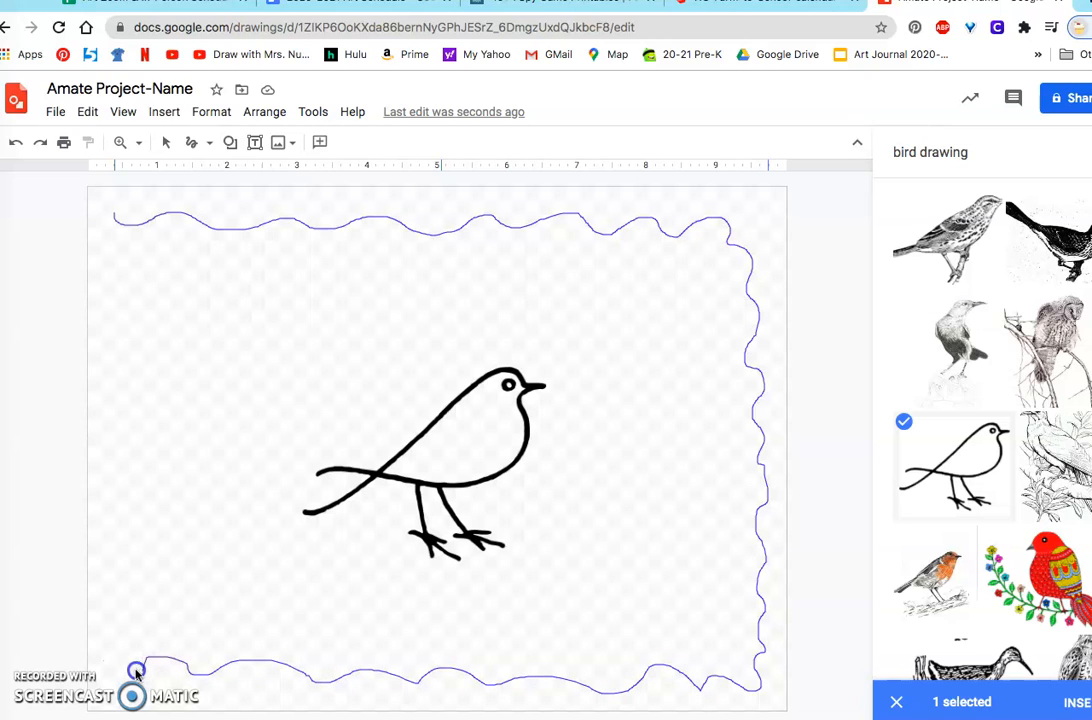
left_click_drag(126, 646, 108, 611)
mouse_move(108, 558)
left_mouse_down()
mouse_move(102, 469)
mouse_move(120, 454)
mouse_move(105, 420)
left_mouse_up()
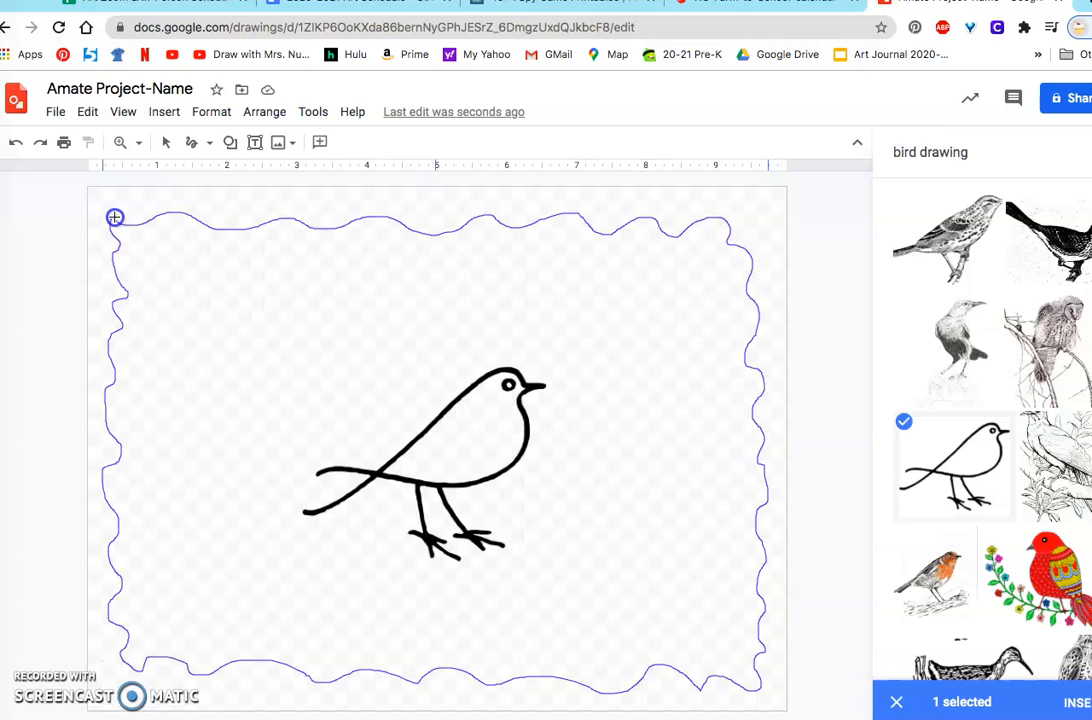
left_click_drag(115, 217, 113, 215)
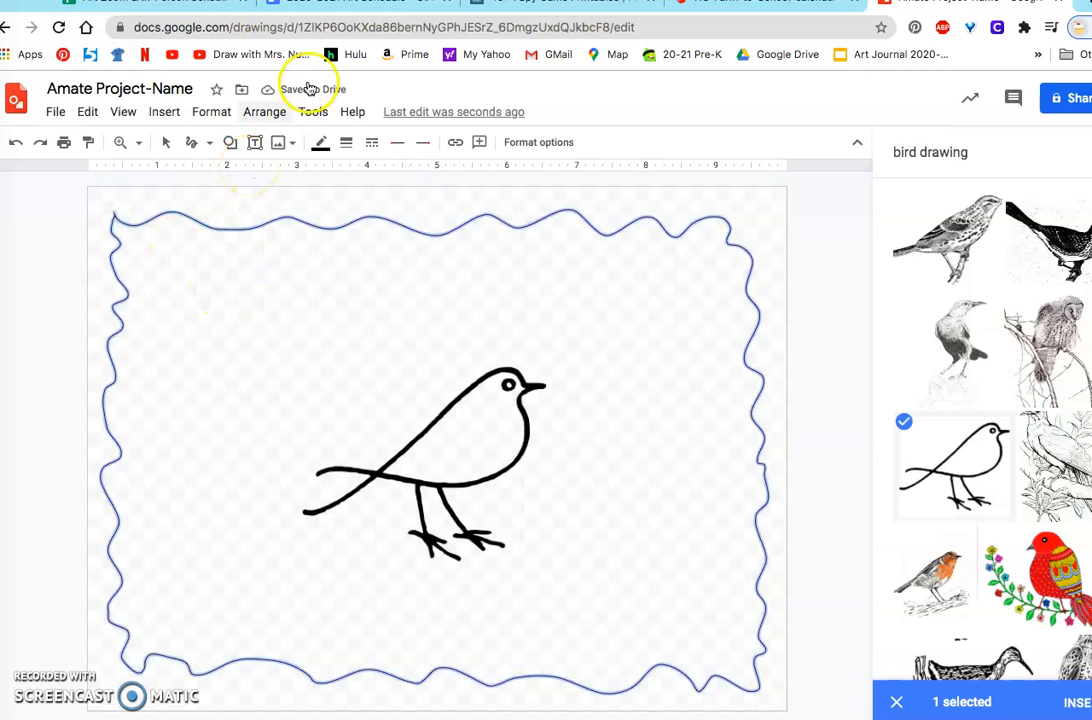
Step: Style the wavy border with a red line color, 3px weight and the long dash-dot pattern
left_click(320, 145)
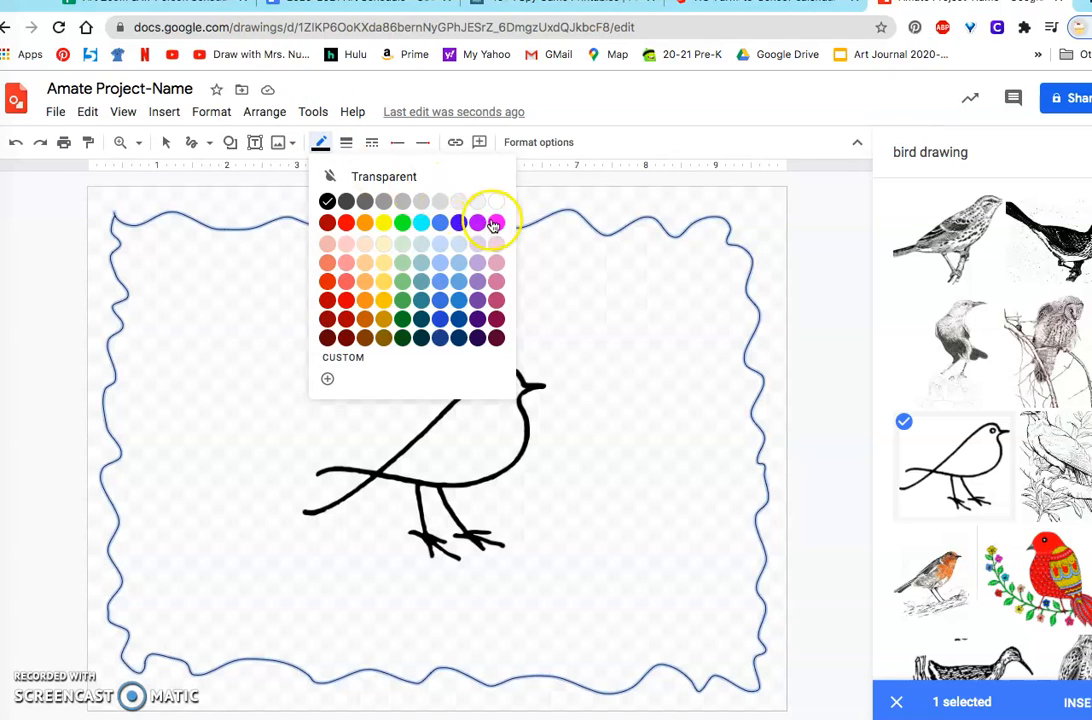
left_click(346, 222)
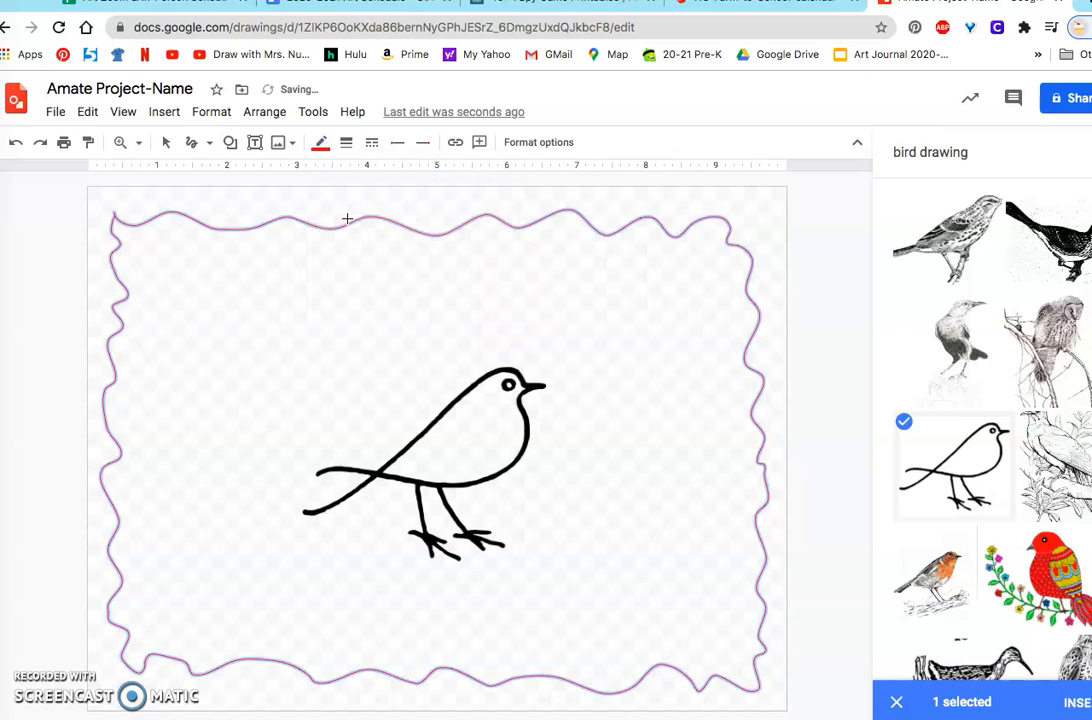
left_click(346, 150)
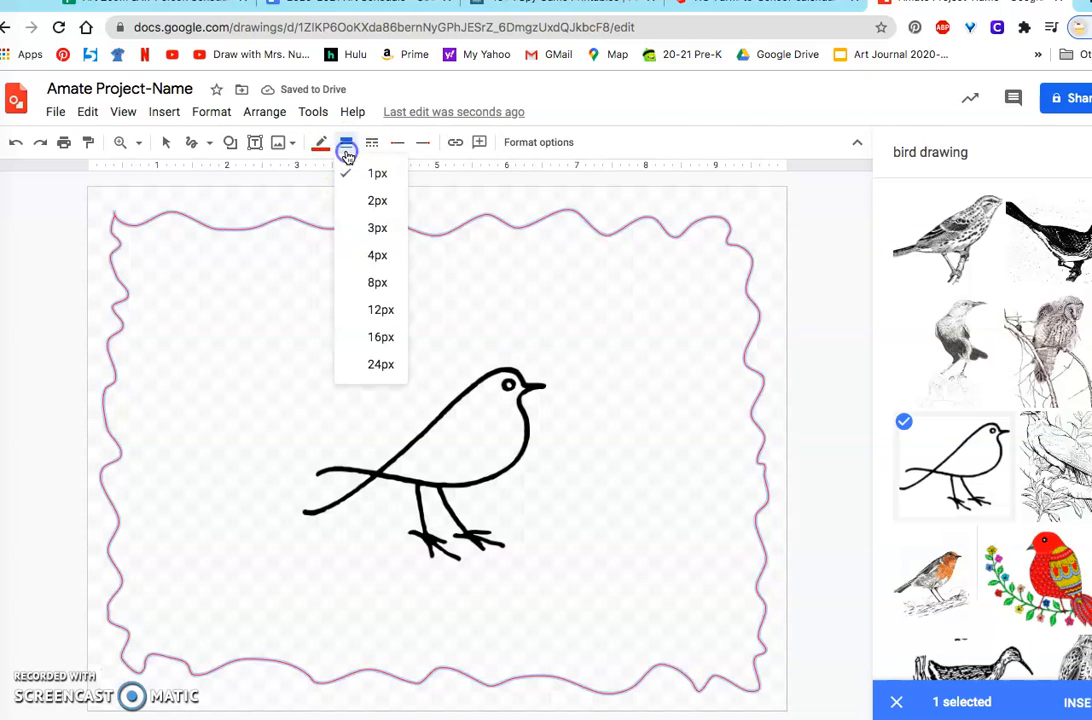
left_click(358, 230)
left_click(369, 145)
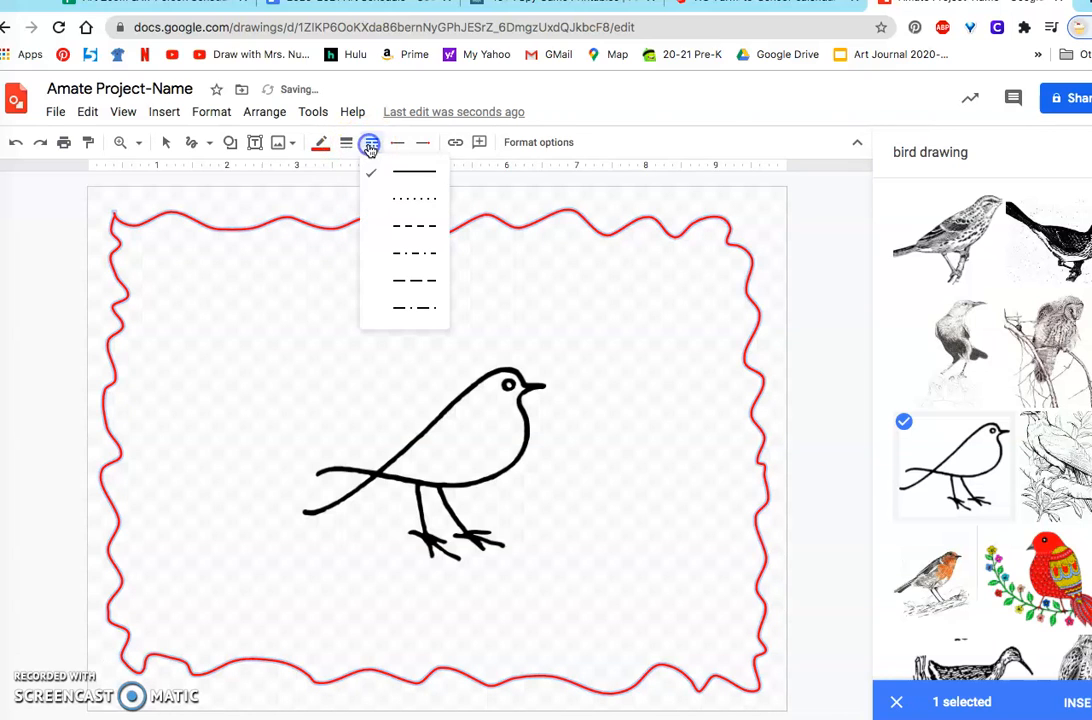
left_click(412, 312)
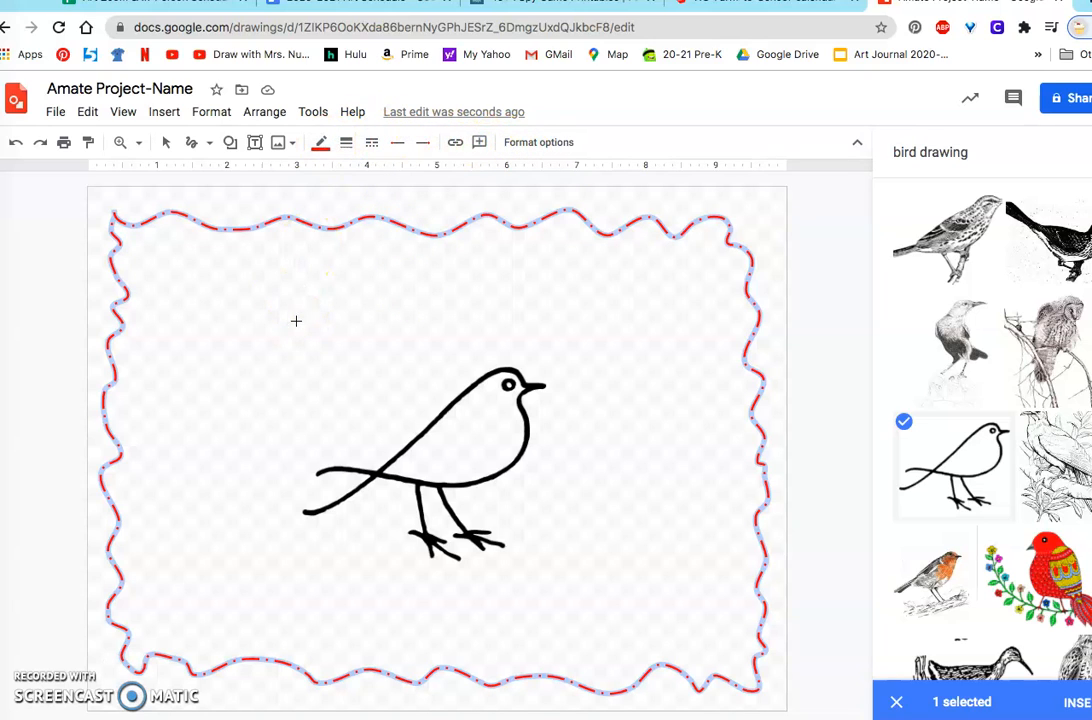
left_click(257, 254)
left_click(248, 229)
left_click(234, 229)
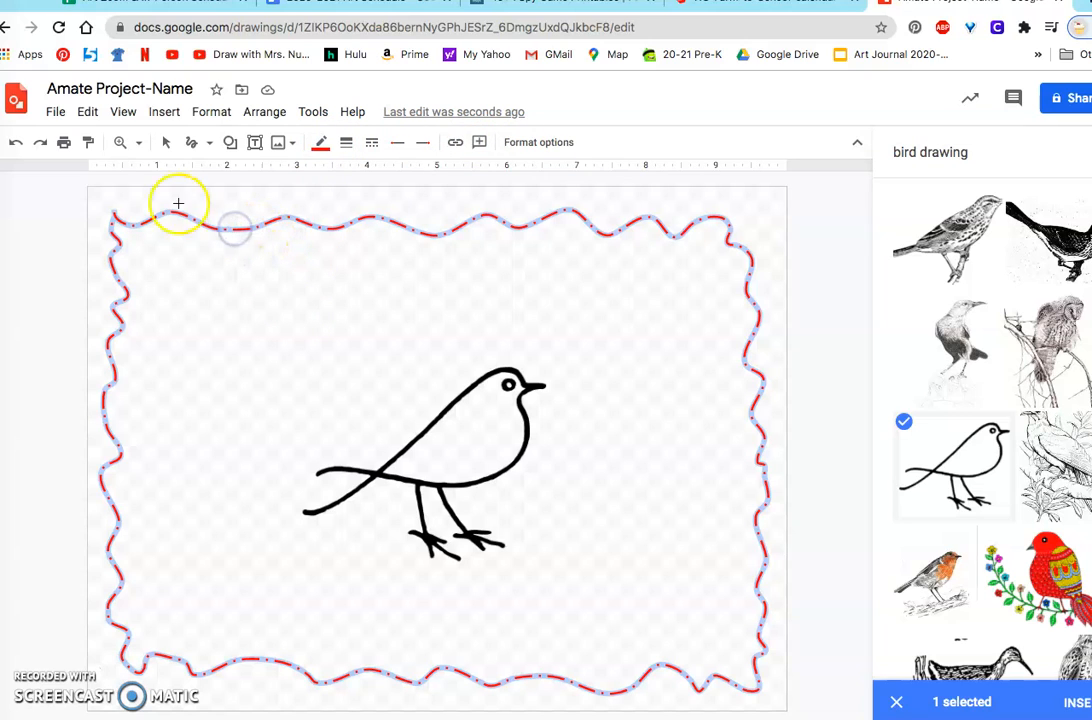
left_click(139, 220)
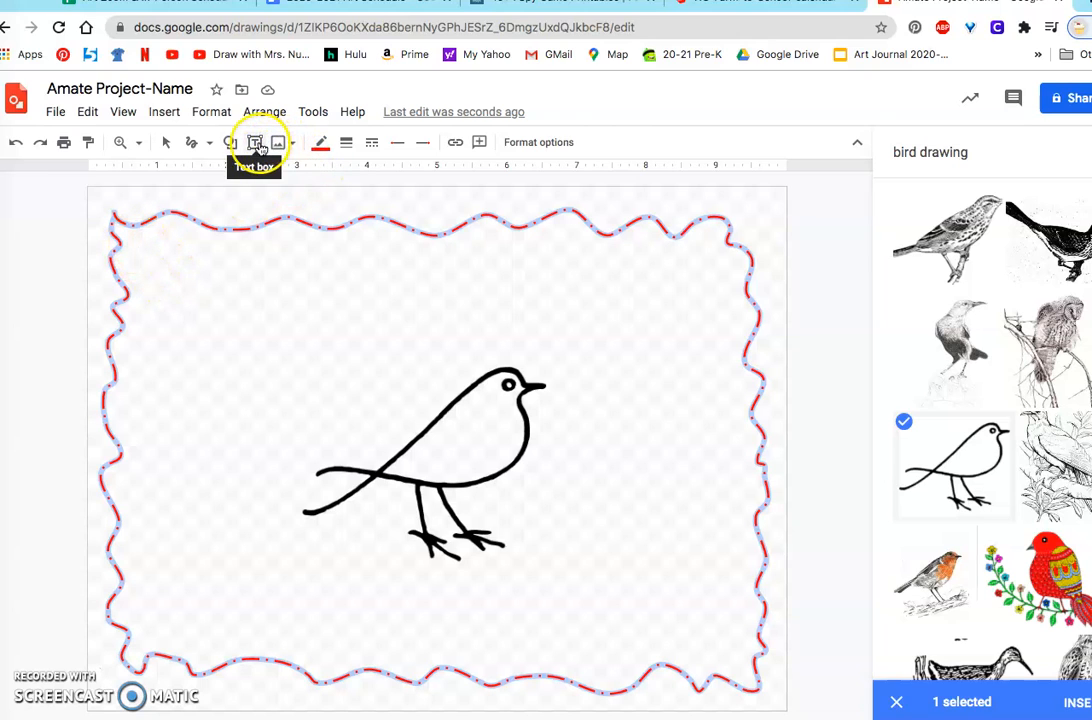
Step: Draw a second closed wavy Scribble border about 9 inches wide just inside the first one
left_click(147, 239)
mouse_move(147, 239)
left_mouse_down()
mouse_move(257, 247)
mouse_move(297, 233)
mouse_move(339, 245)
mouse_move(381, 235)
mouse_move(436, 253)
mouse_move(486, 232)
mouse_move(518, 247)
mouse_move(561, 232)
mouse_move(596, 251)
mouse_move(671, 260)
mouse_move(710, 247)
mouse_move(735, 316)
mouse_move(743, 646)
mouse_move(703, 663)
mouse_move(644, 641)
mouse_move(612, 666)
mouse_move(557, 650)
mouse_move(324, 659)
mouse_move(288, 634)
mouse_move(145, 638)
mouse_move(124, 492)
mouse_move(137, 456)
mouse_move(127, 425)
mouse_move(138, 285)
left_mouse_up()
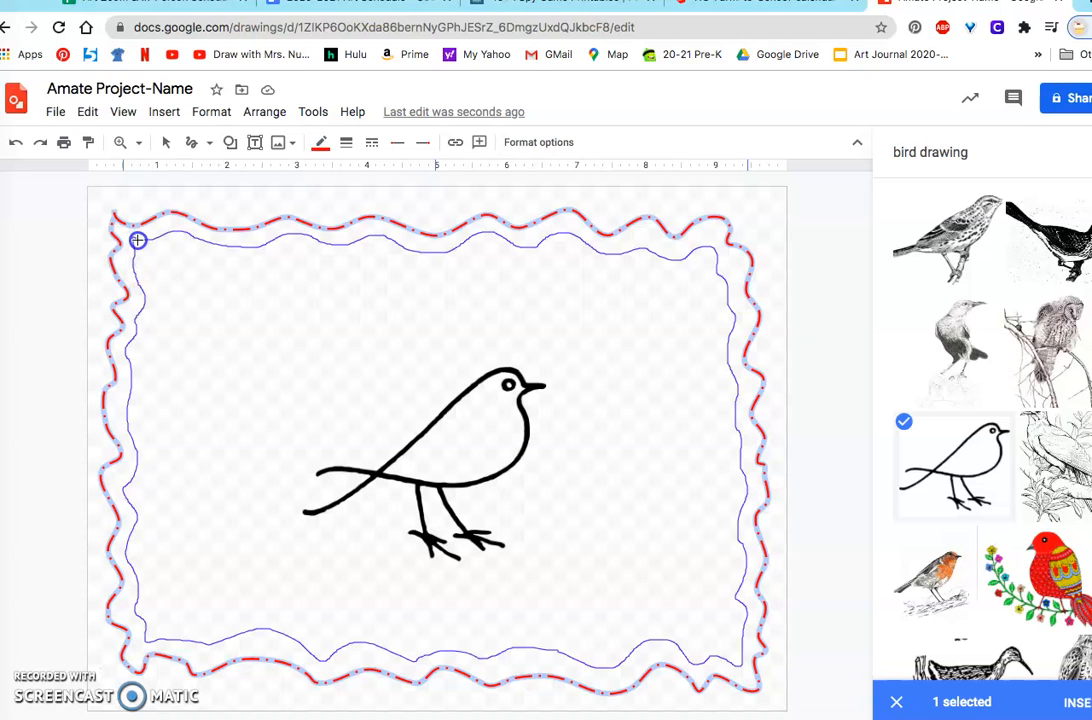
left_click_drag(139, 240, 137, 240)
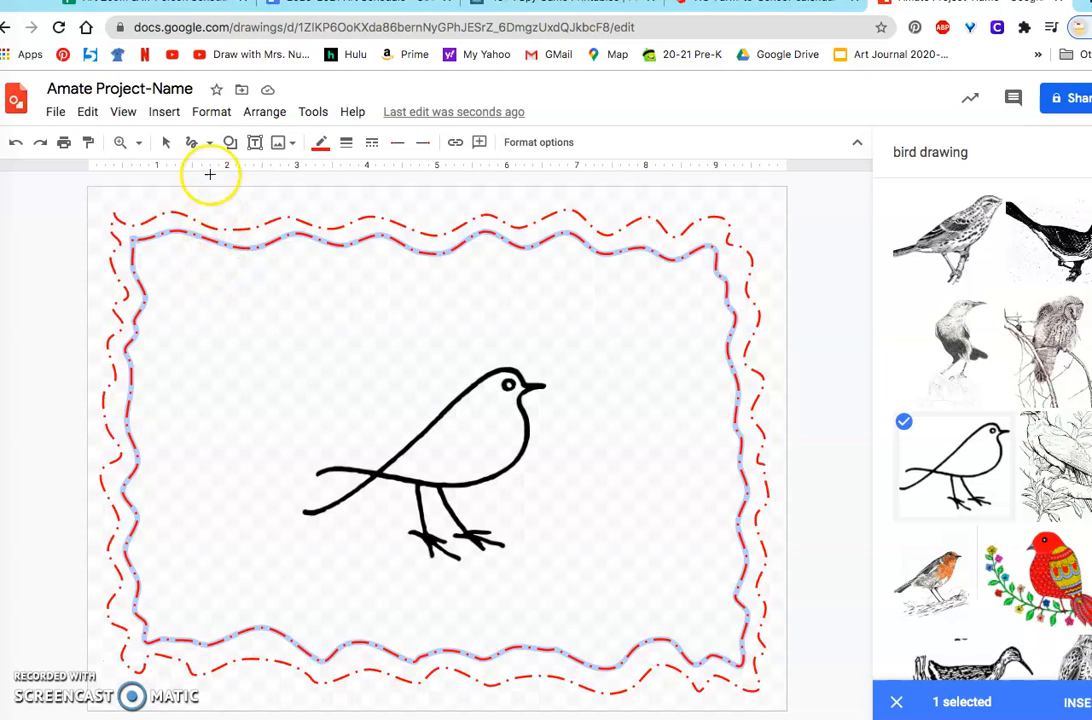
Step: Draw a narrow Polyline triangle about 1.2 inches tall inside the borders near their upper-left corner
left_click(208, 143)
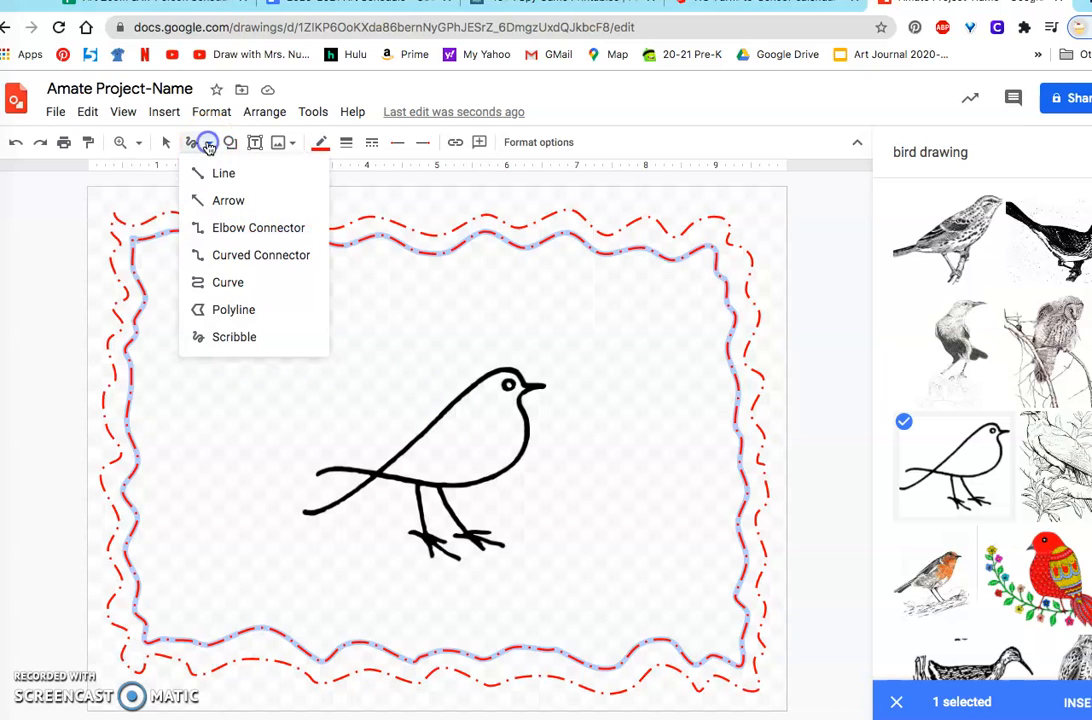
left_click(218, 310)
left_click(189, 276)
left_click(179, 359)
left_click(218, 292)
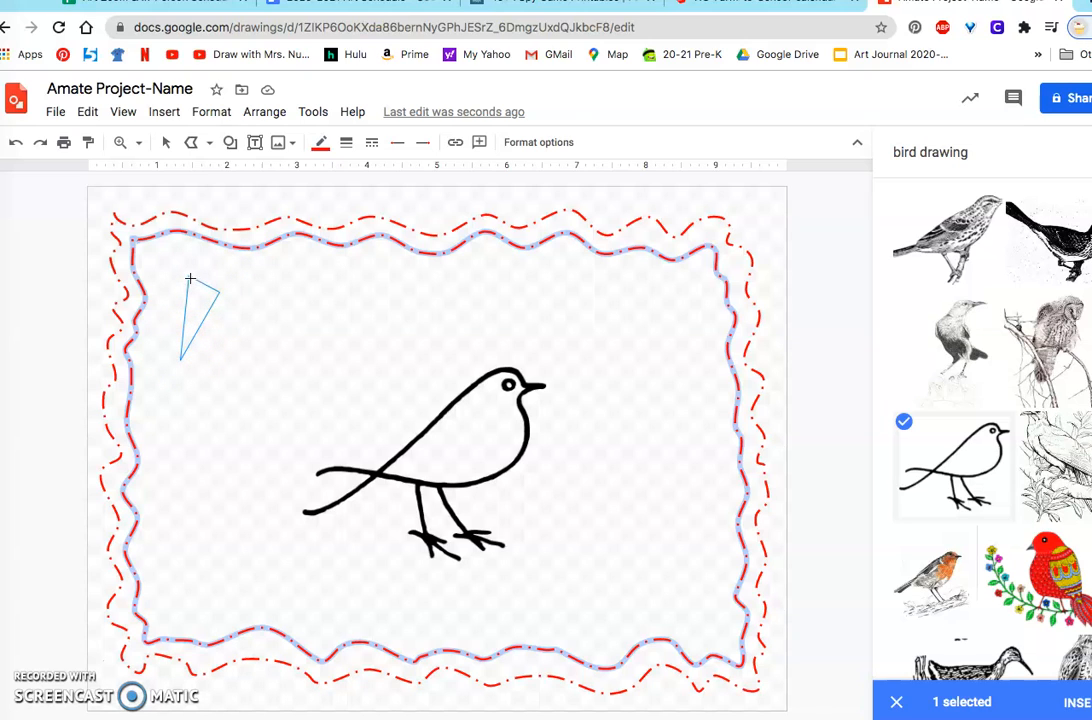
left_click(189, 276)
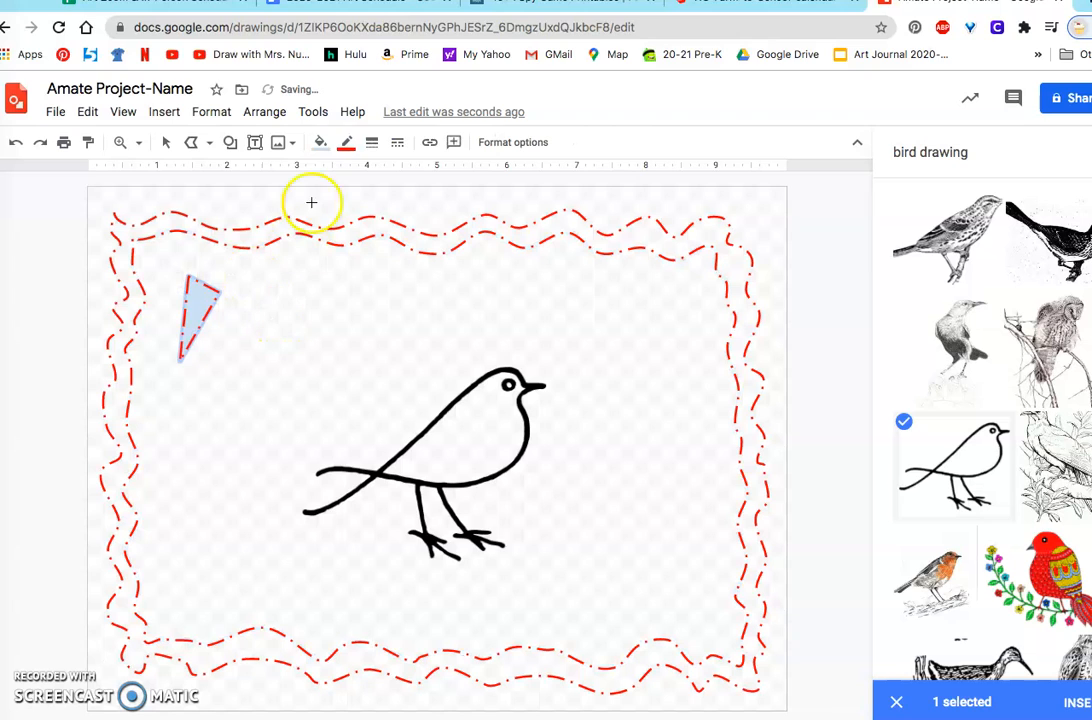
Step: Give the triangle a solid black outline with a 1px weight
left_click(397, 143)
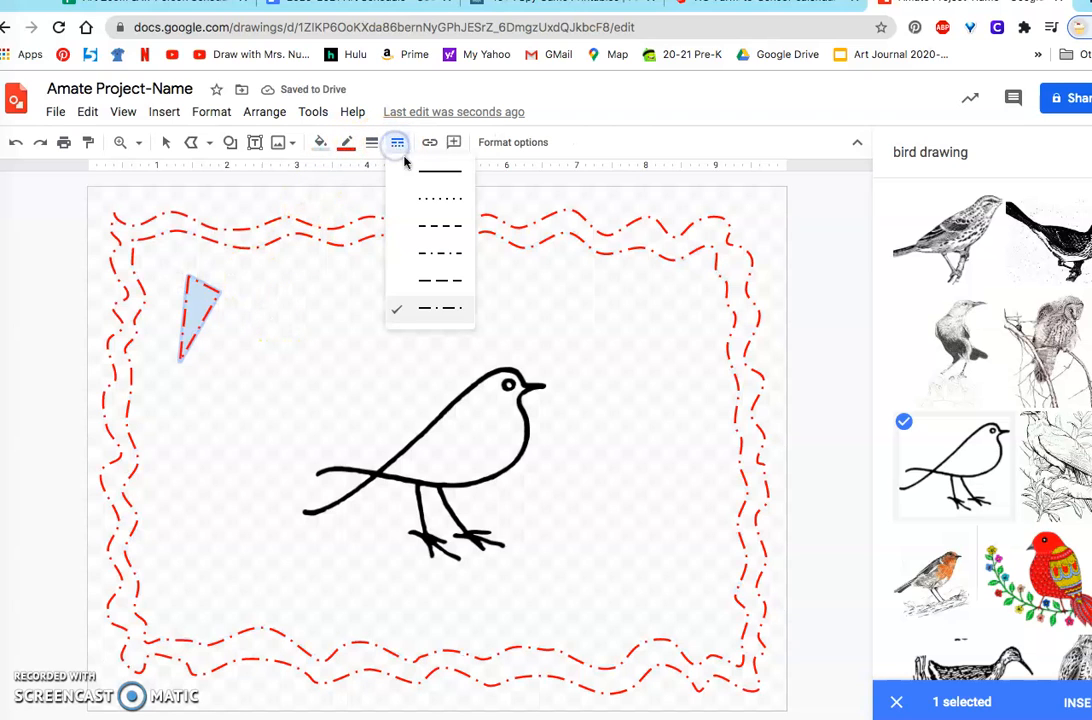
left_click(412, 178)
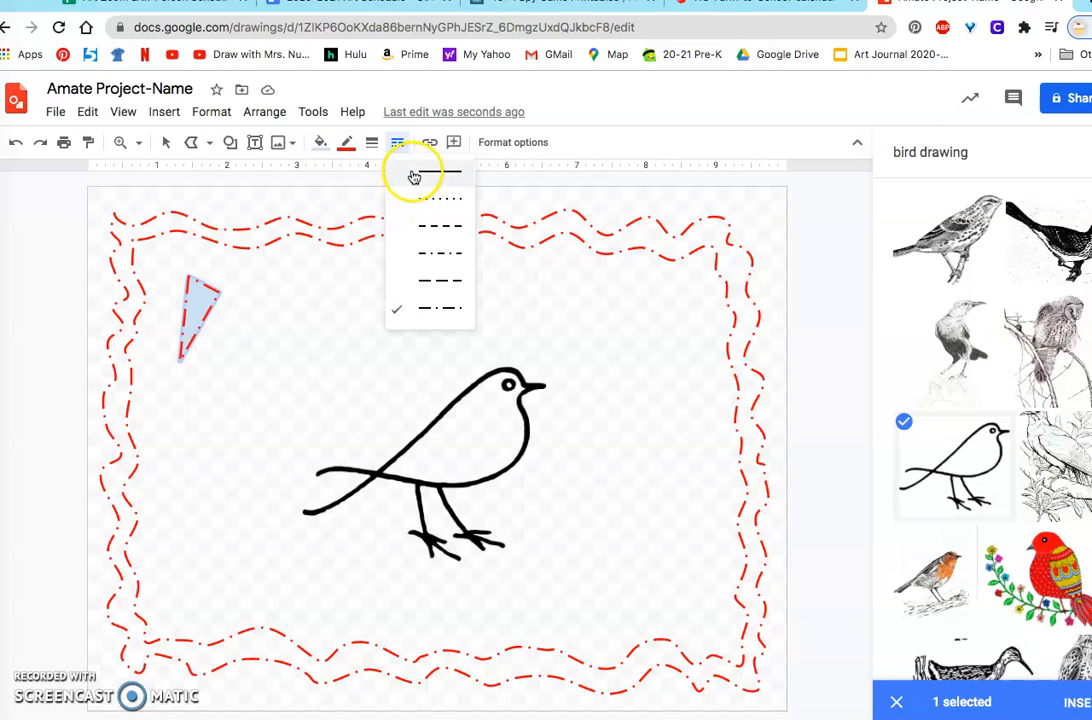
left_click(345, 143)
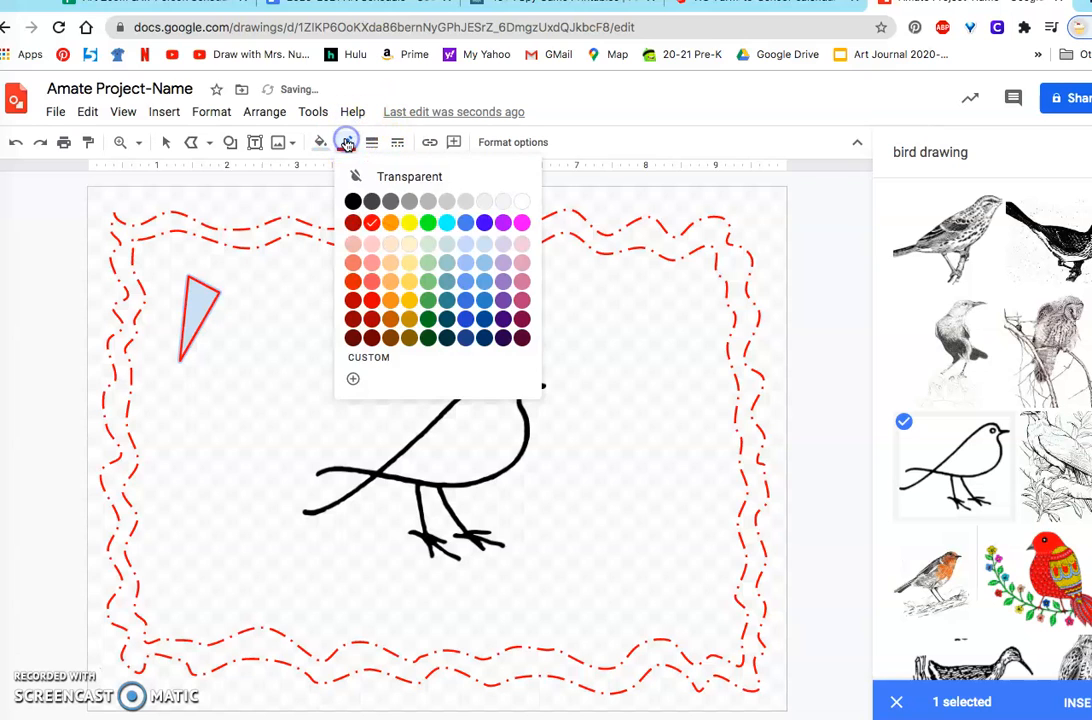
left_click(349, 200)
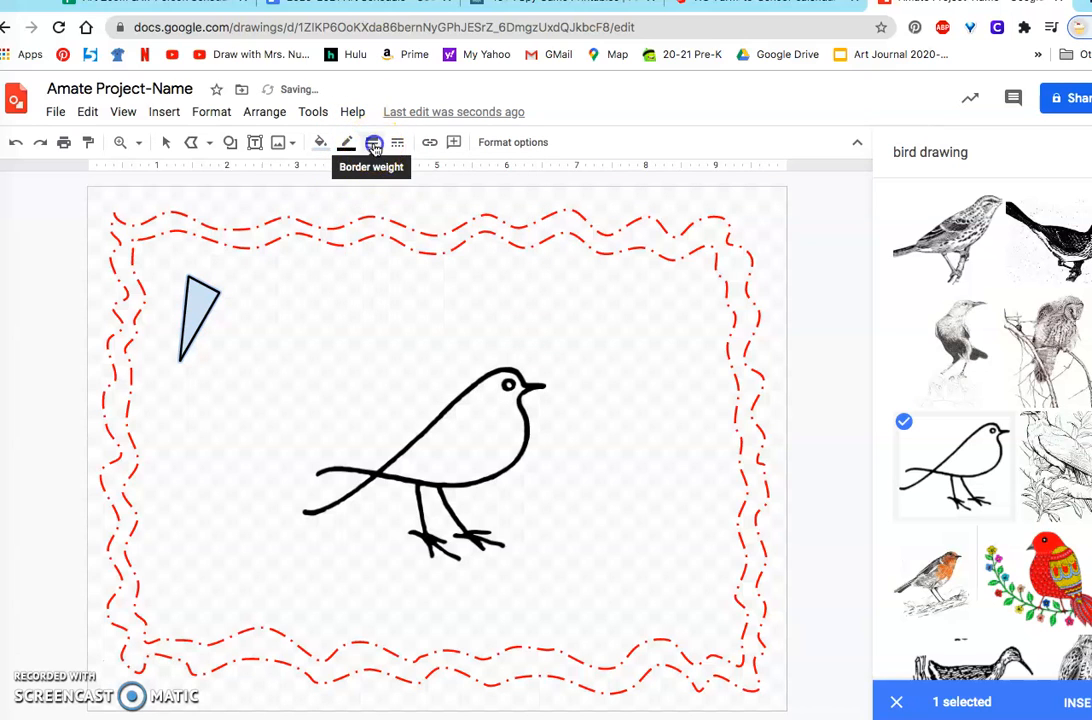
left_click(371, 142)
left_click(388, 199)
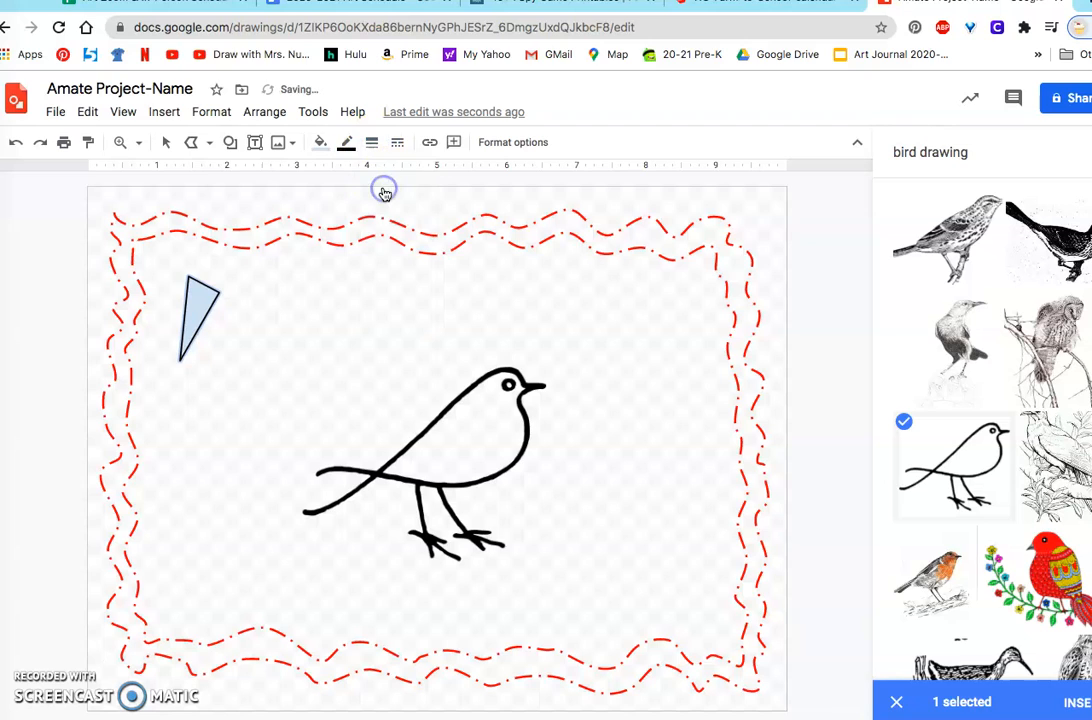
left_click(370, 144)
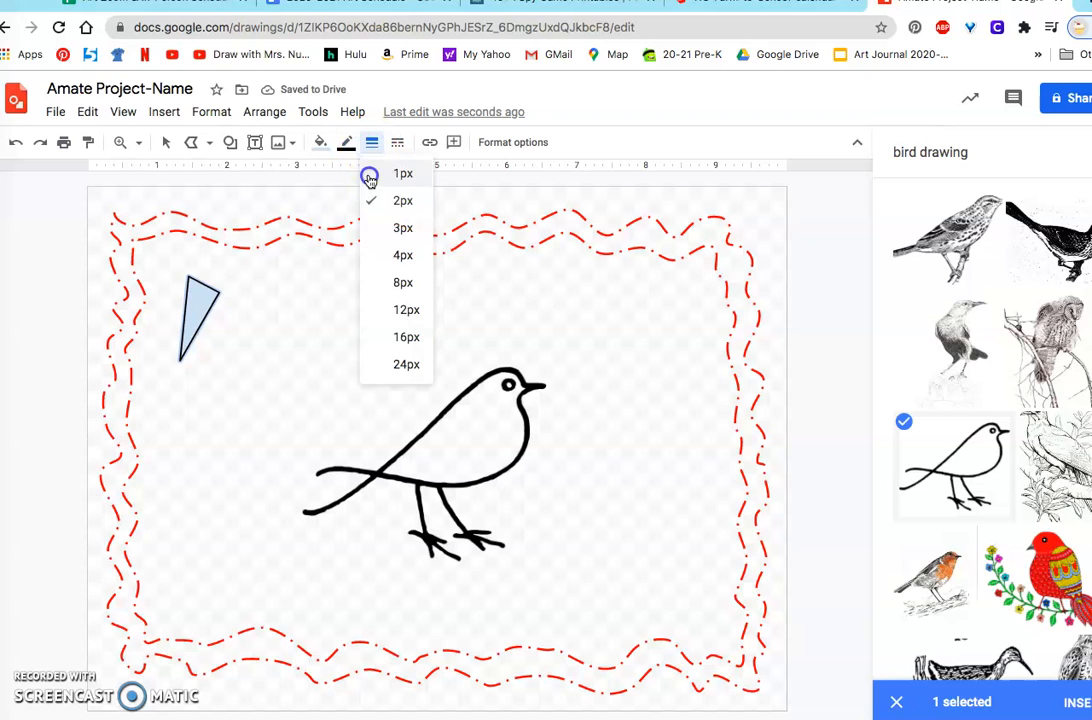
left_click(368, 173)
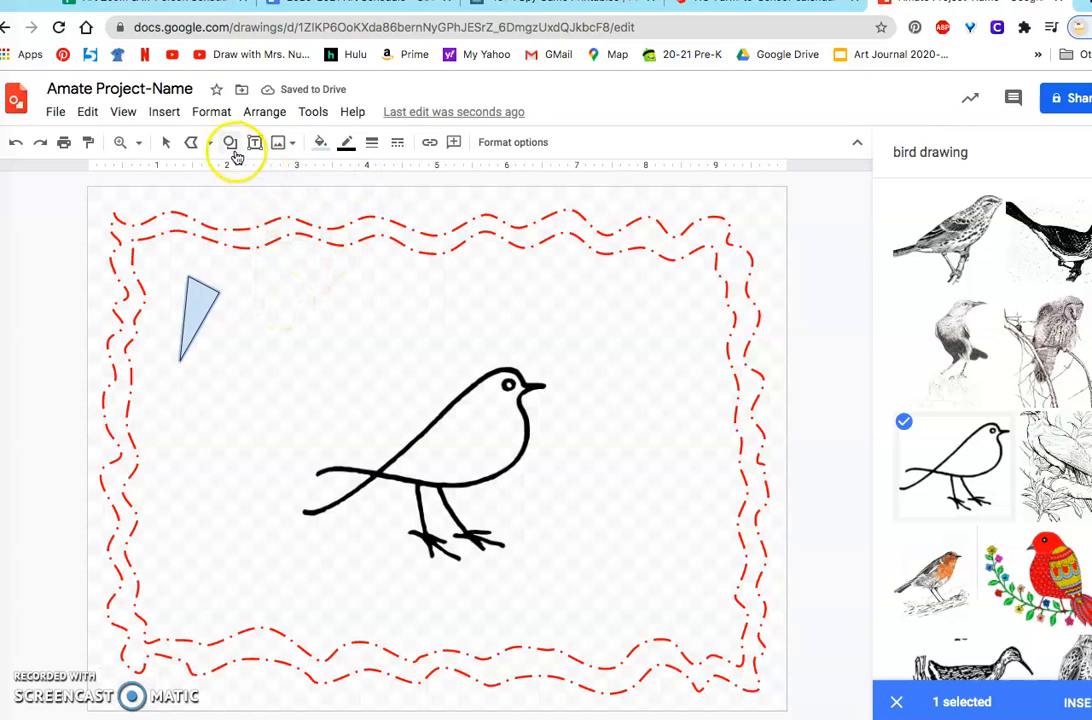
Step: Try a red fill on the triangle, and replace it with solid dark green
left_click(205, 145)
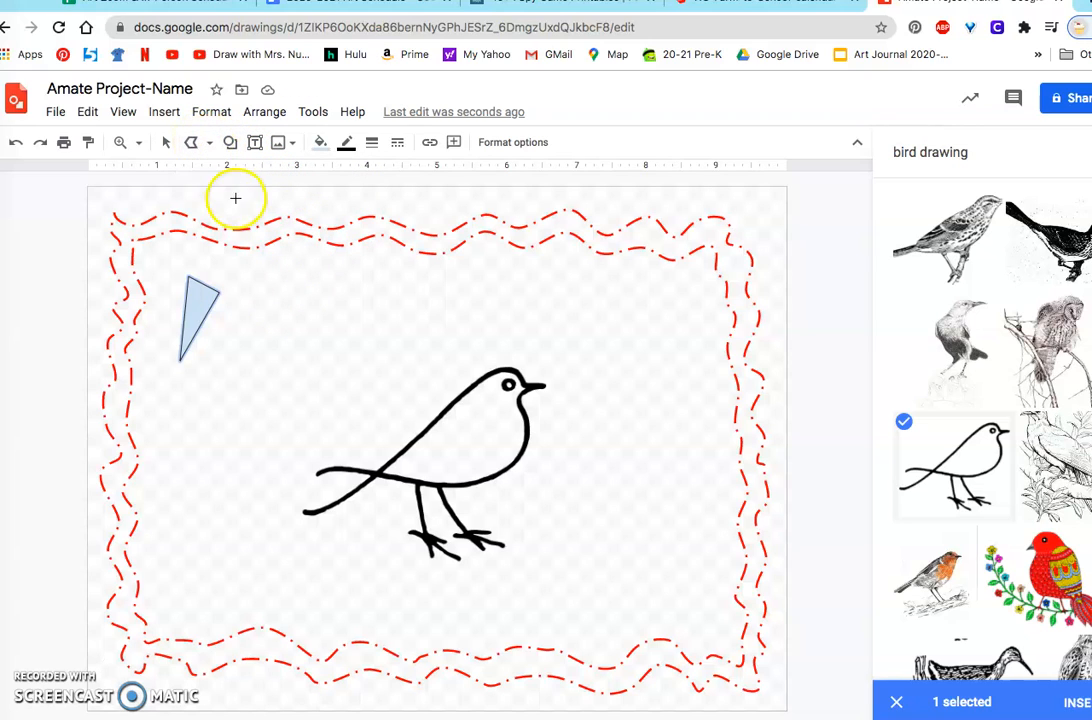
left_click(322, 143)
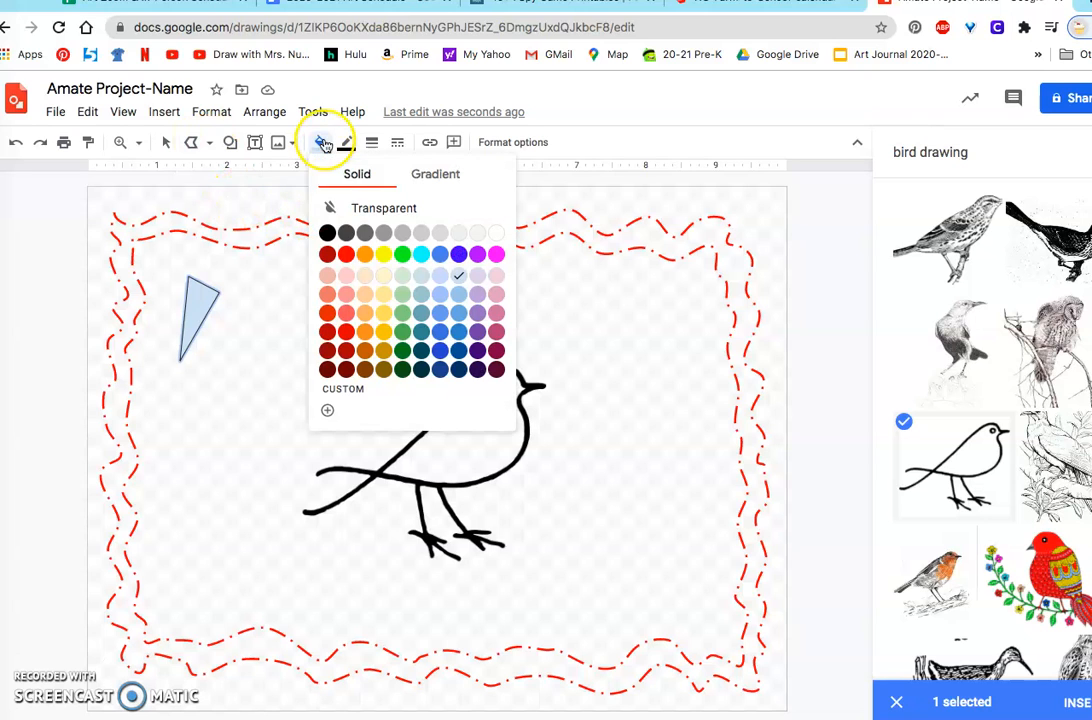
left_click(345, 254)
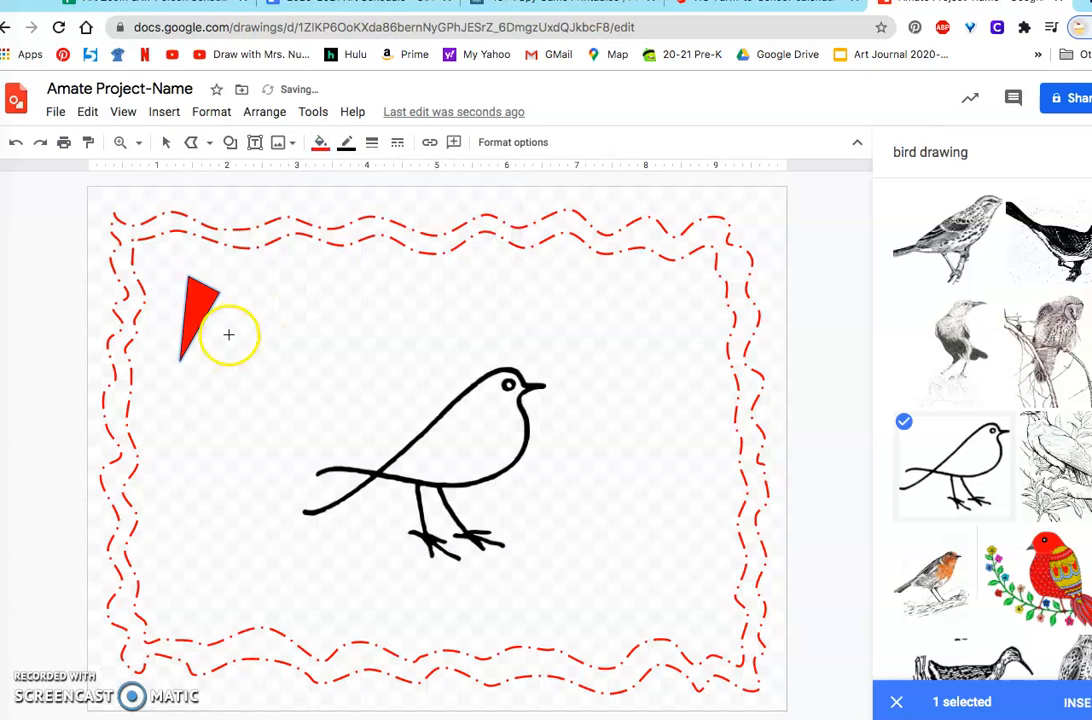
left_click(318, 142)
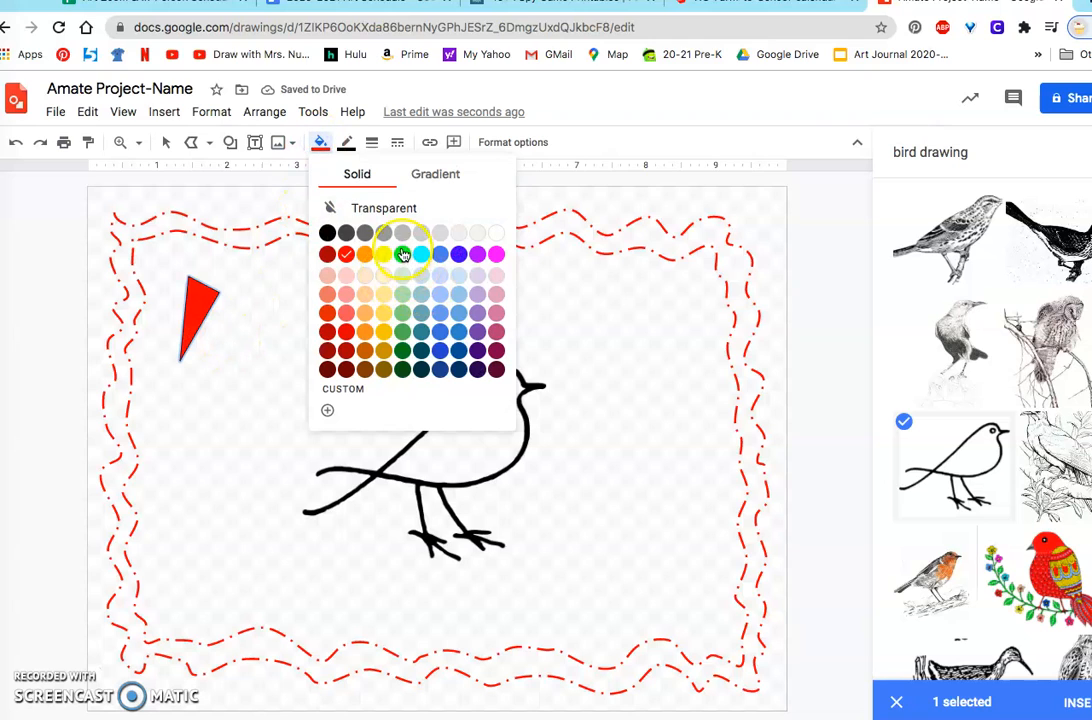
left_click(402, 349)
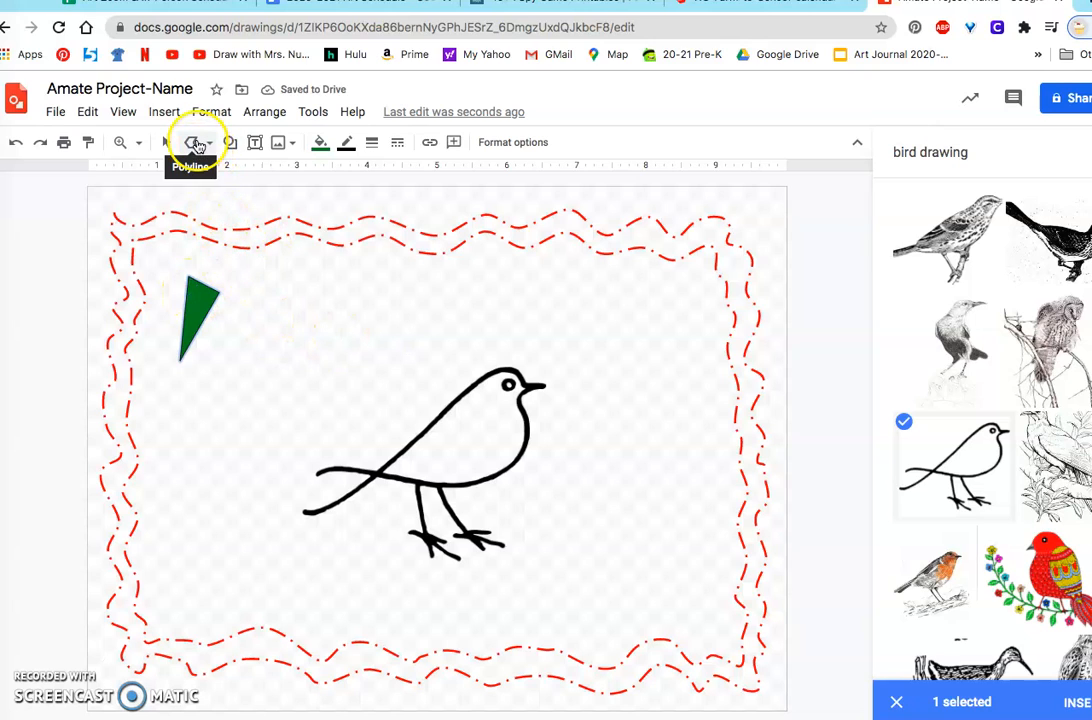
left_click(195, 143)
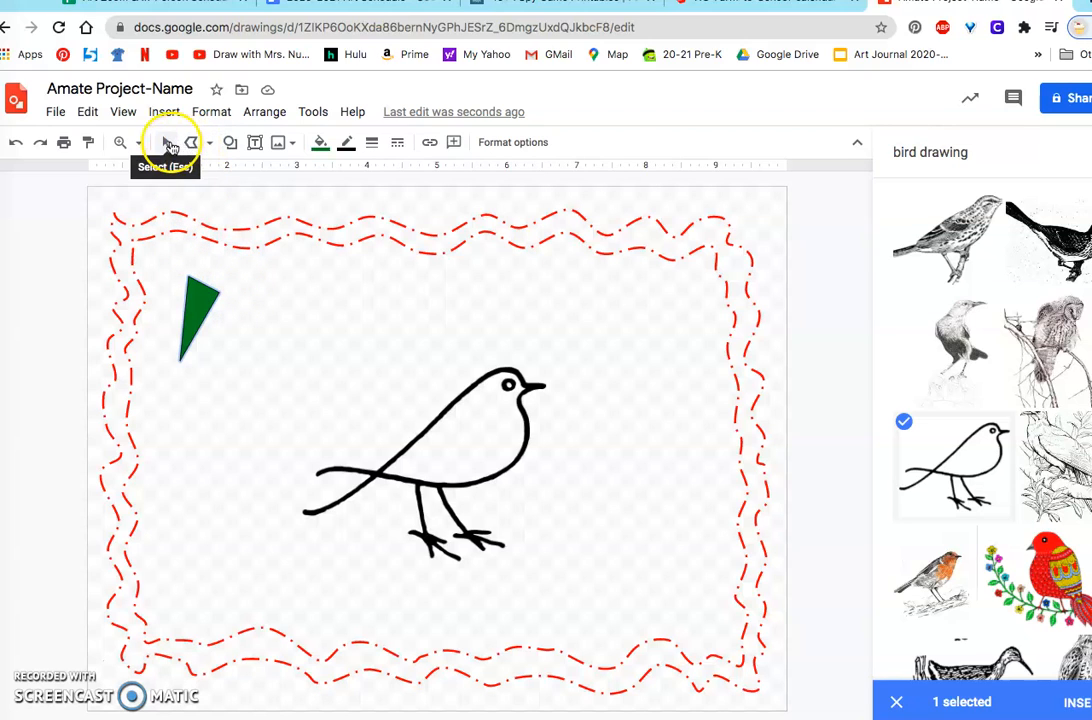
Step: Select the green triangle with the Select tool and copy it
left_click(167, 142)
left_click(191, 143)
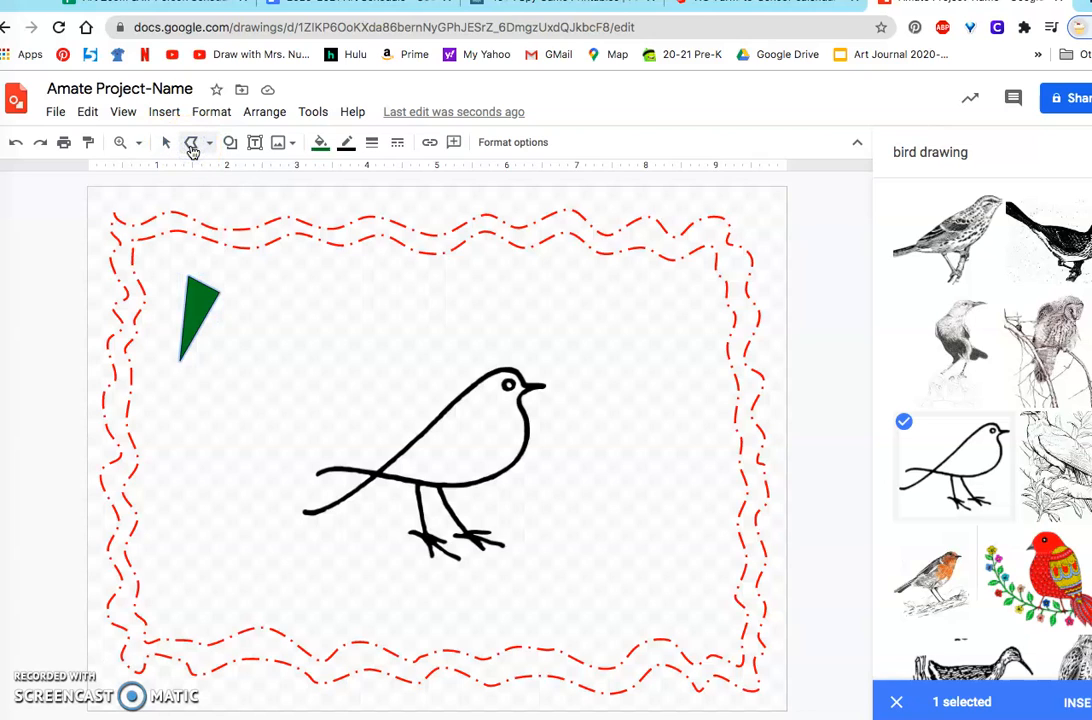
left_click(165, 144)
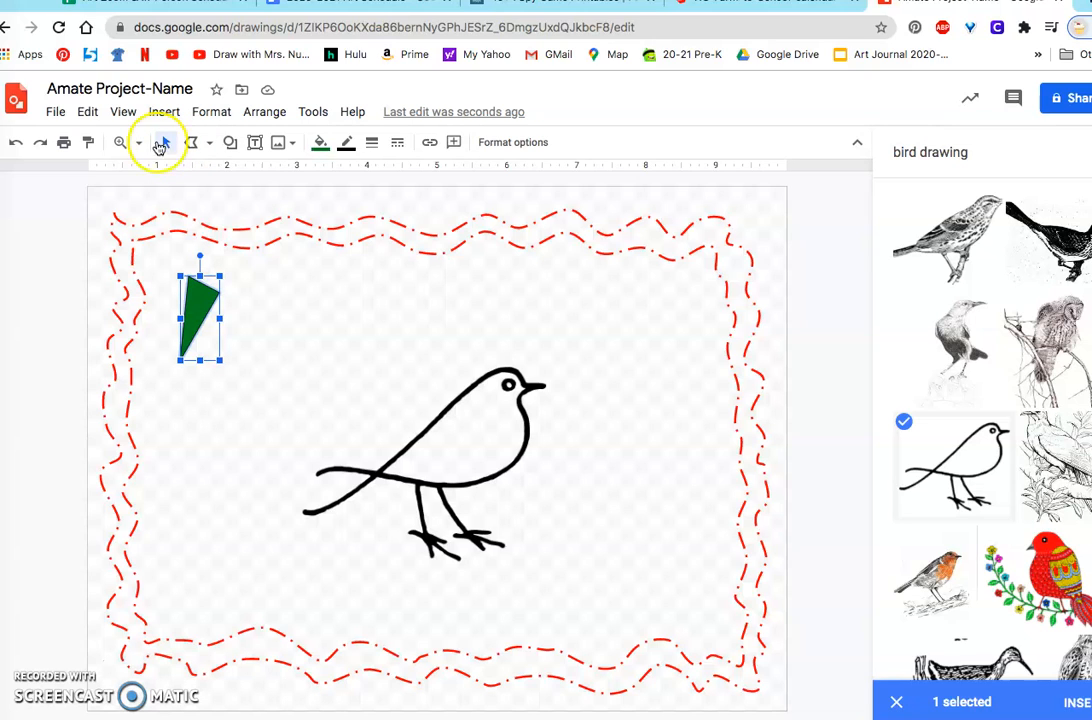
left_click(56, 113)
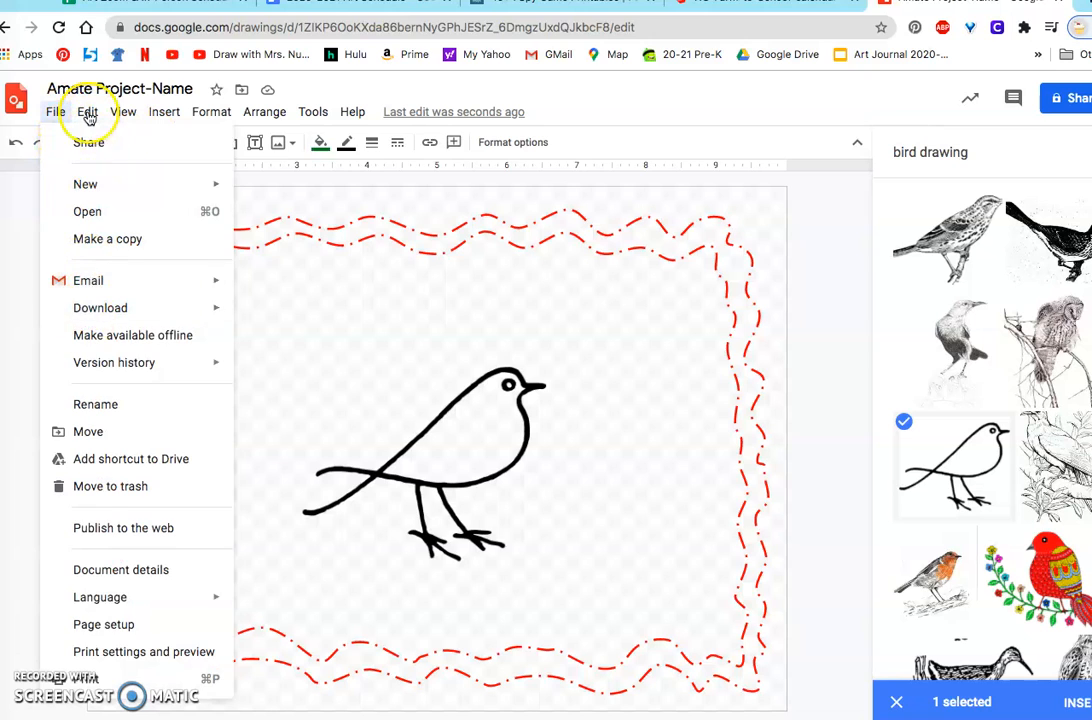
left_click(88, 112)
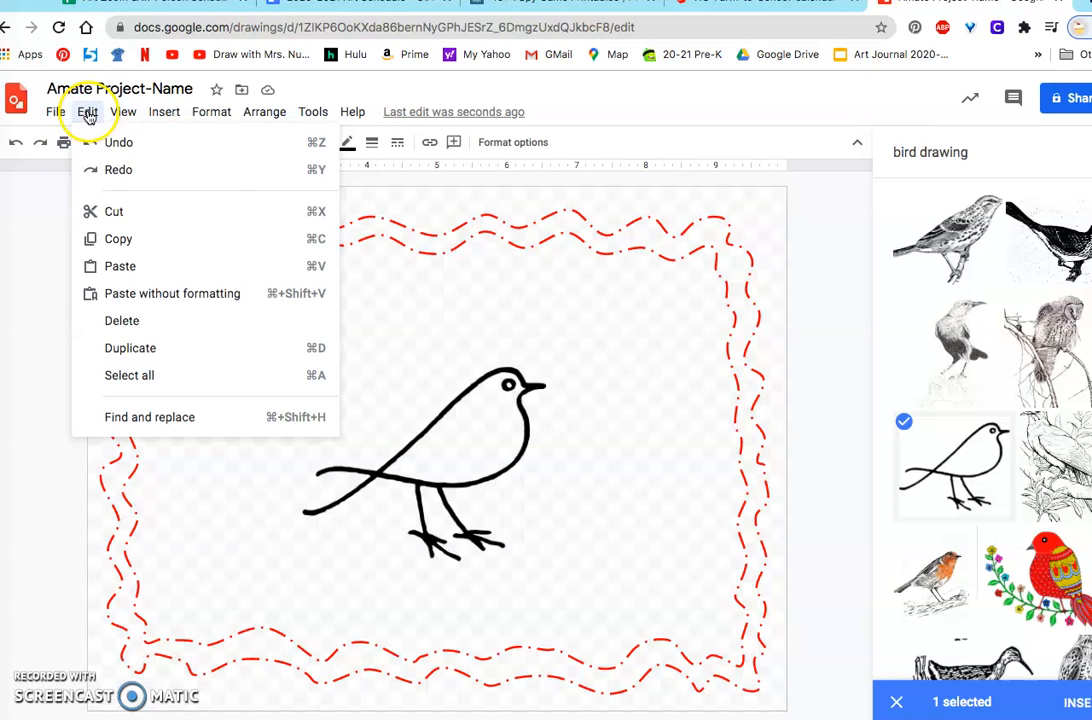
left_click(110, 238)
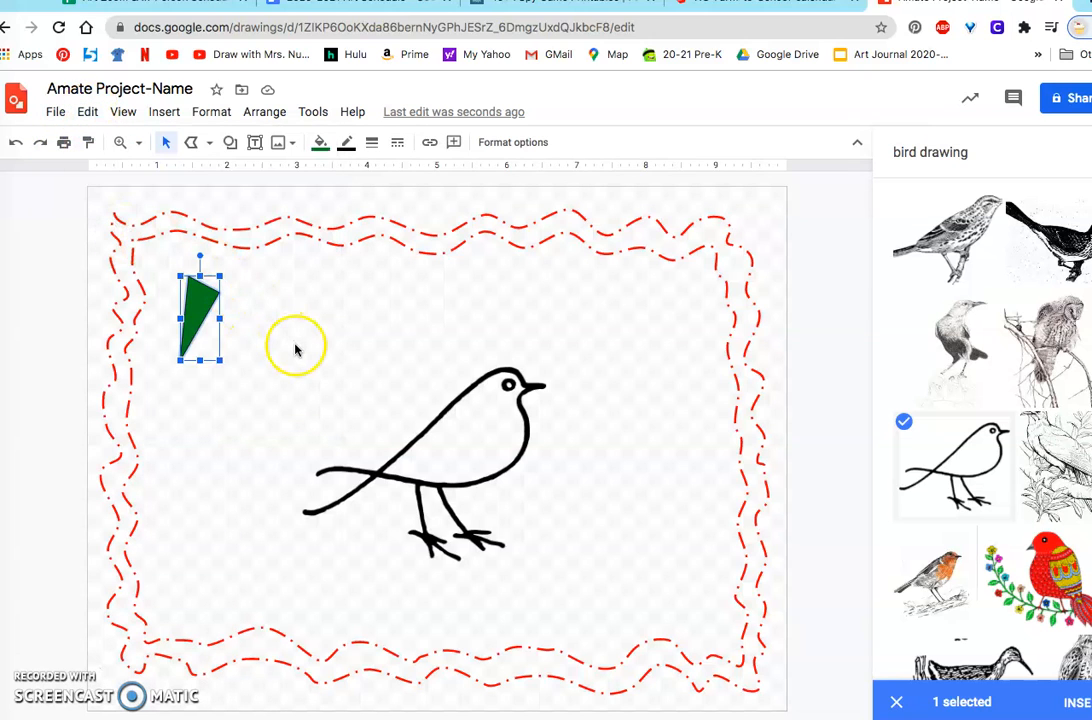
Step: Paste a copy of the triangle, place it beyond the bird's beak, and rotate it so its narrow tip points up and away from the bird
left_click(88, 112)
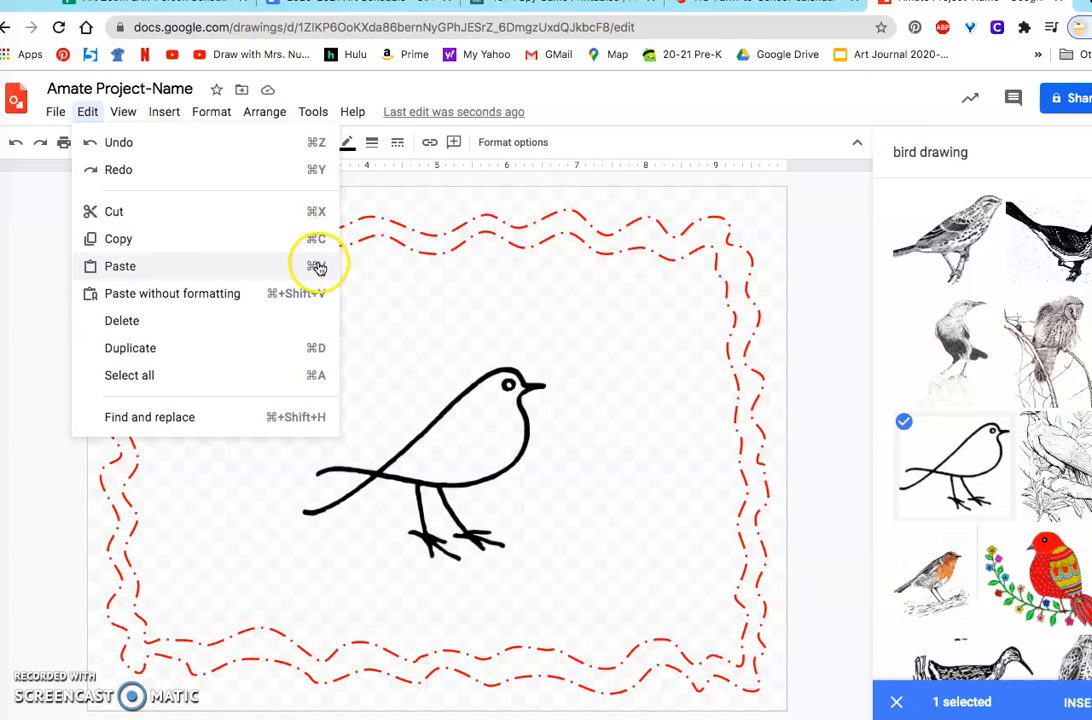
left_click(285, 267)
left_click_drag(233, 325, 570, 344)
left_click_drag(620, 353, 620, 353)
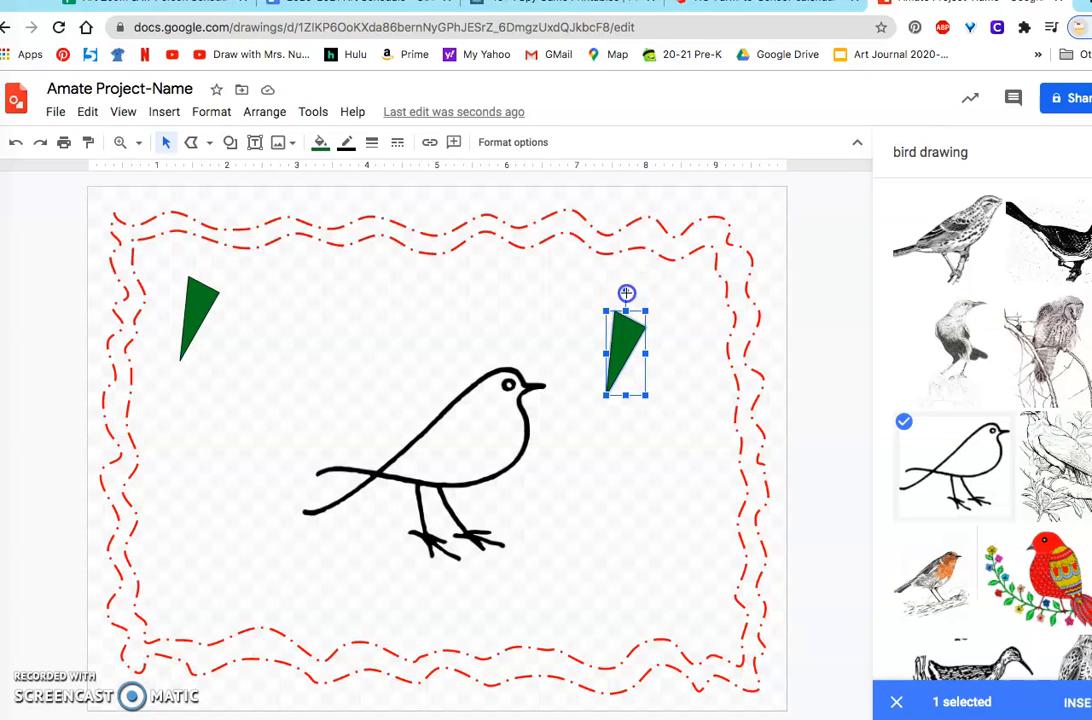
left_click_drag(623, 293, 577, 396)
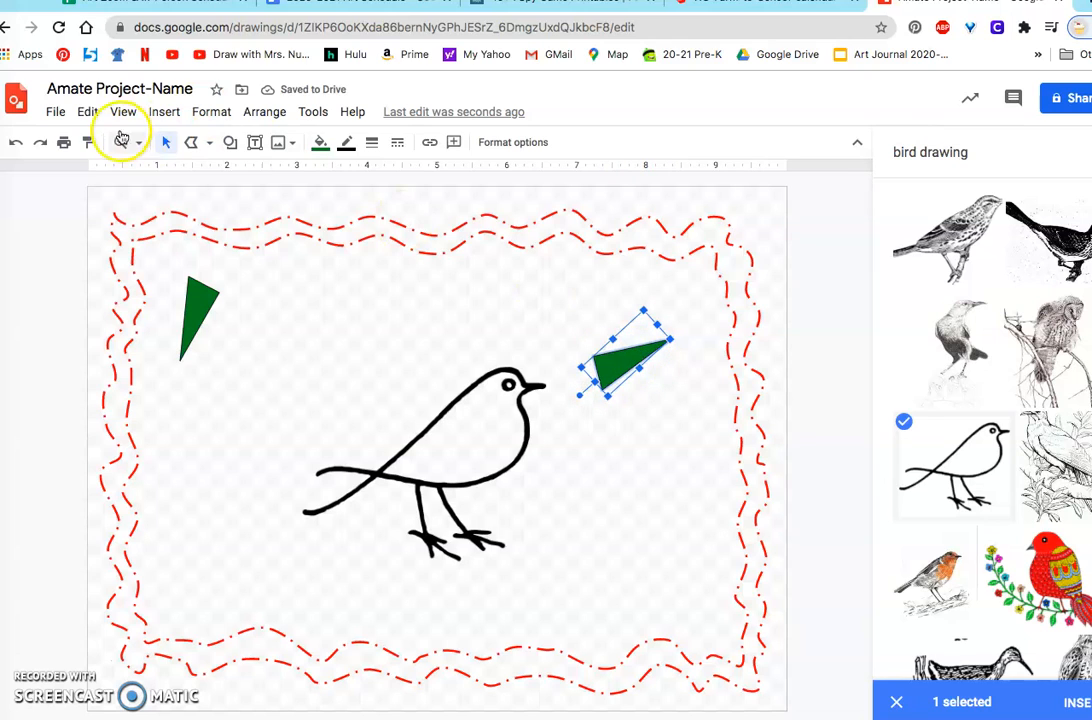
Step: Paste two more triangle copies, placing and rotating one near the lower-left inside corner of the border and the other above the bird
left_click(88, 111)
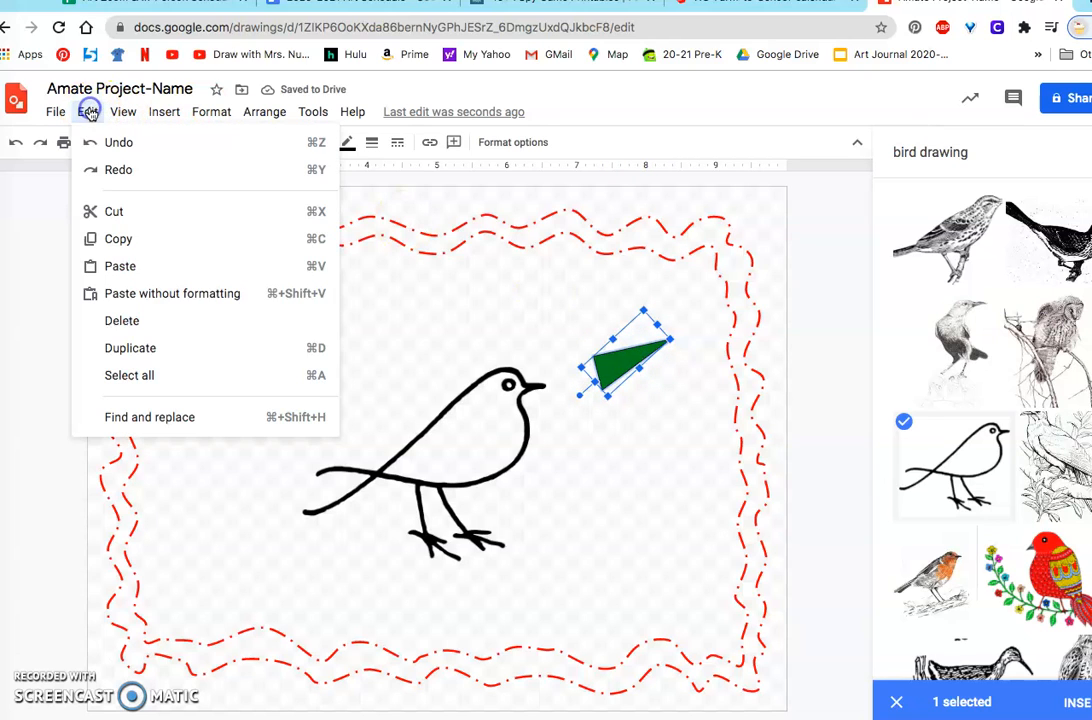
left_click(120, 265)
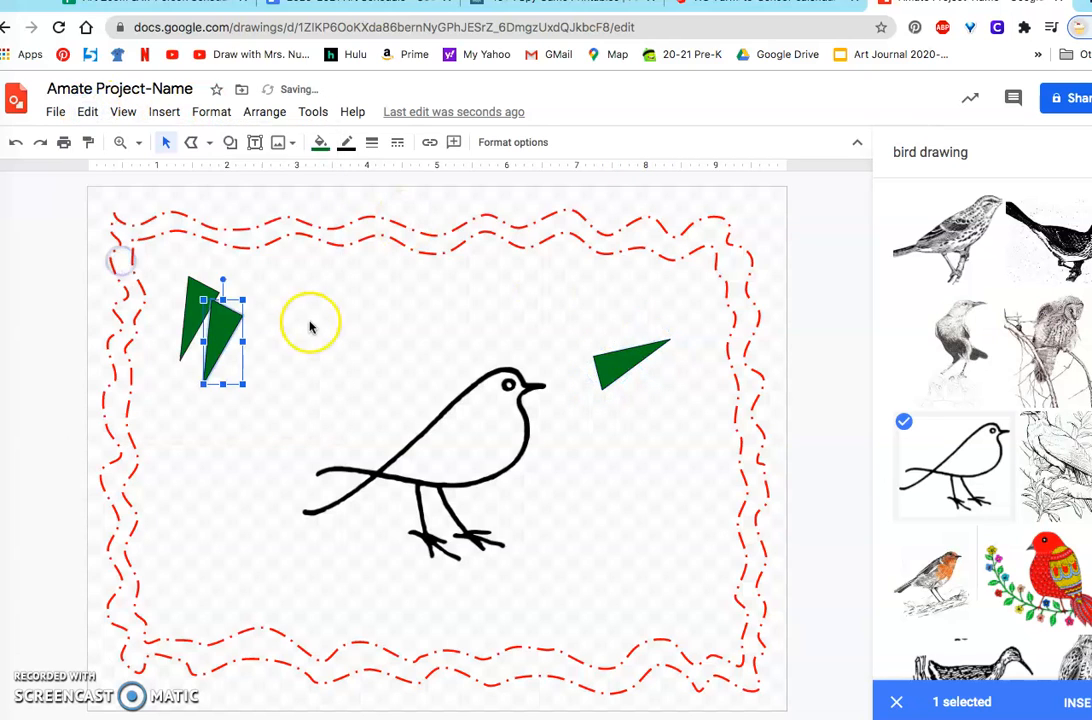
left_click(121, 112)
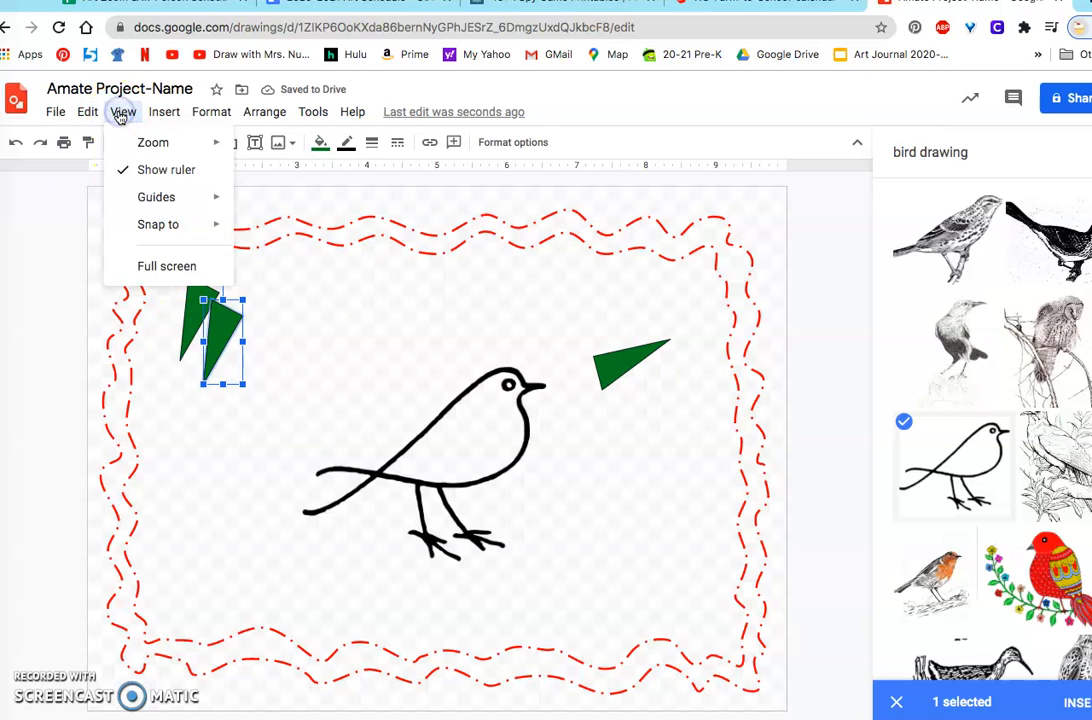
left_click(88, 111)
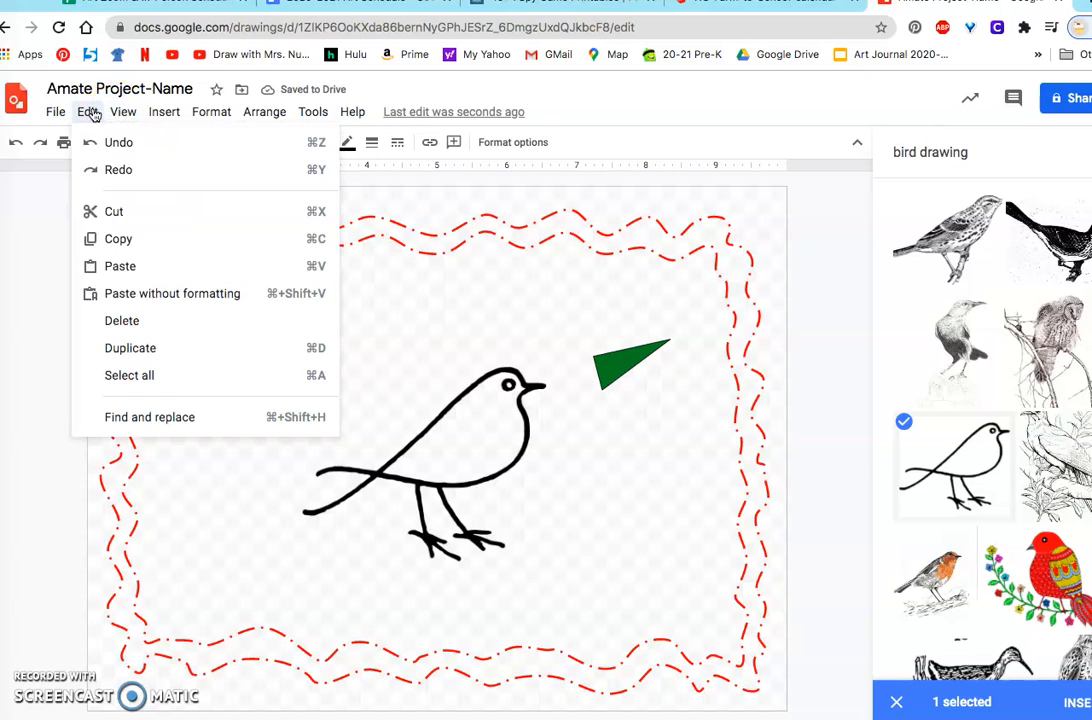
left_click(116, 266)
left_click_drag(224, 329, 211, 545)
left_click_drag(213, 479, 261, 502)
left_click_drag(214, 316, 289, 347)
left_click_drag(386, 324, 437, 322)
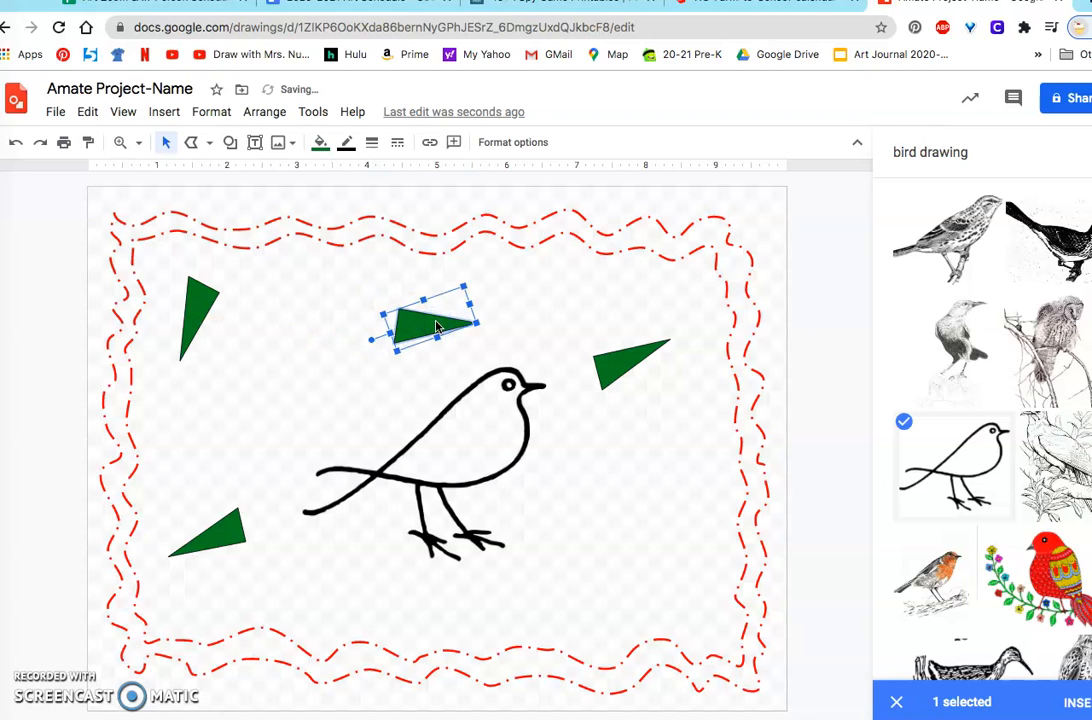
Step: Duplicate the triangle above the bird and place the copy near the lower-right inside corner of the border
key("ctrl+d")
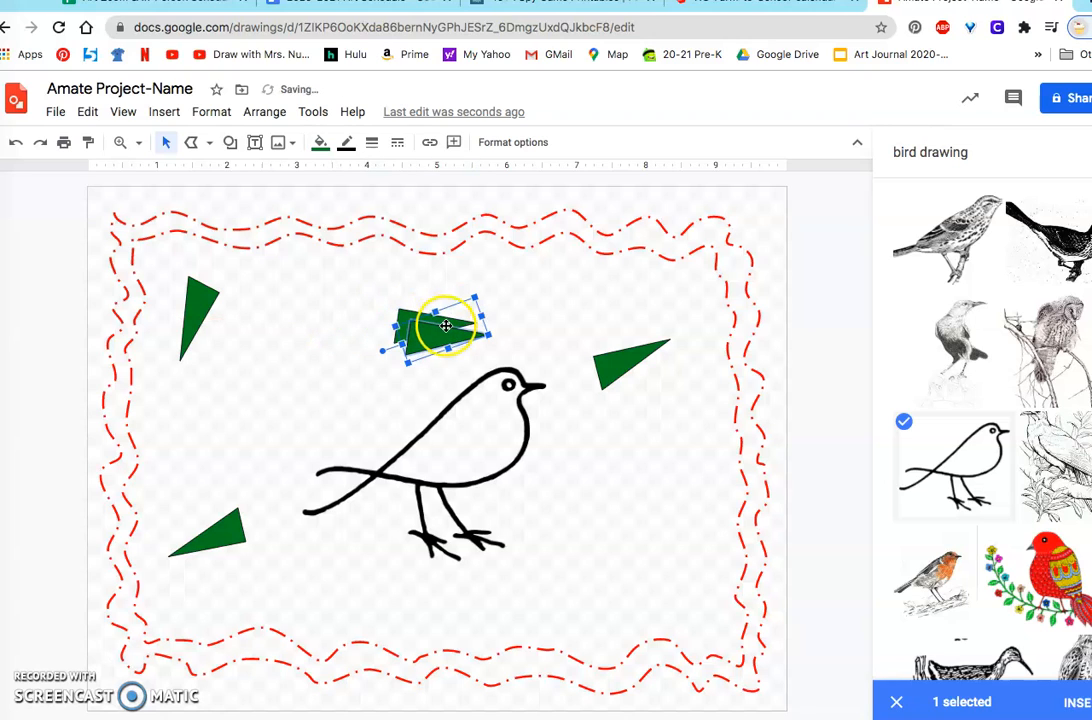
left_click_drag(444, 331, 622, 530)
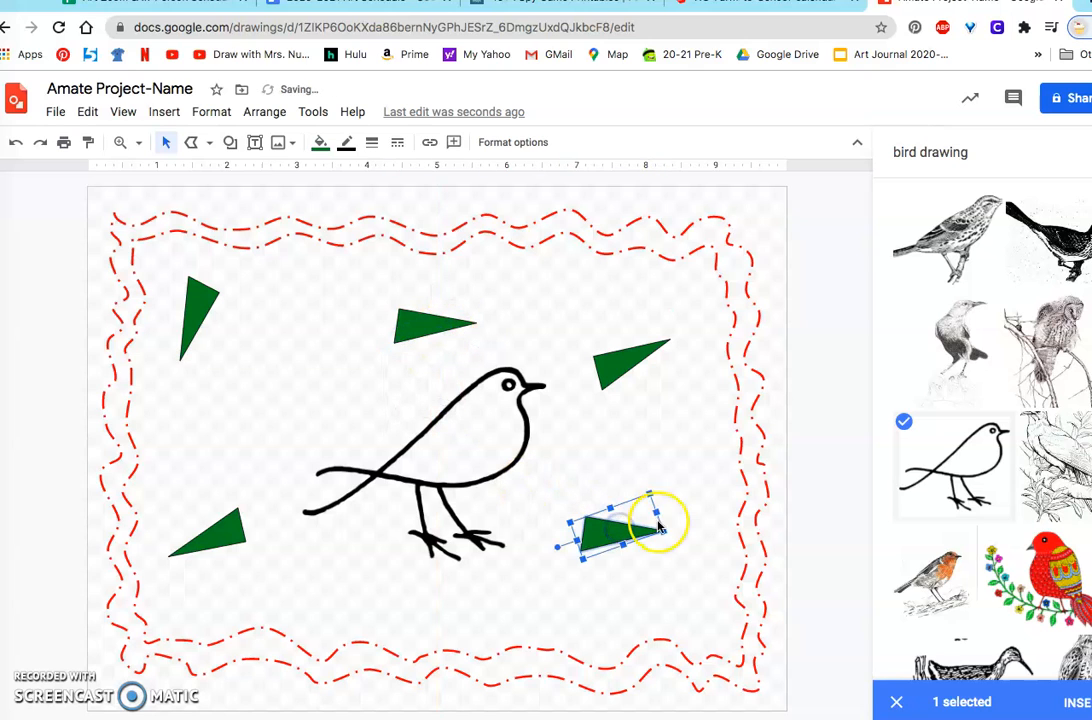
left_click(551, 513)
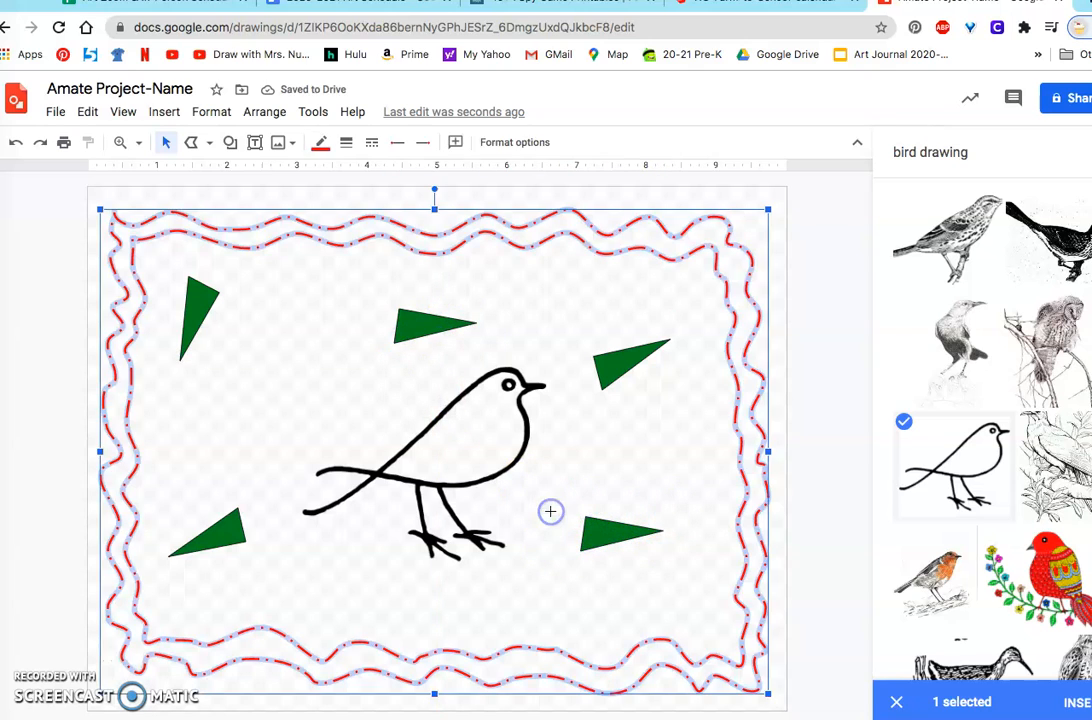
left_click(614, 531)
Step: Shrink the bird image to about 1.8 inches wide and place it beside the original upper-left triangle
left_click(456, 436)
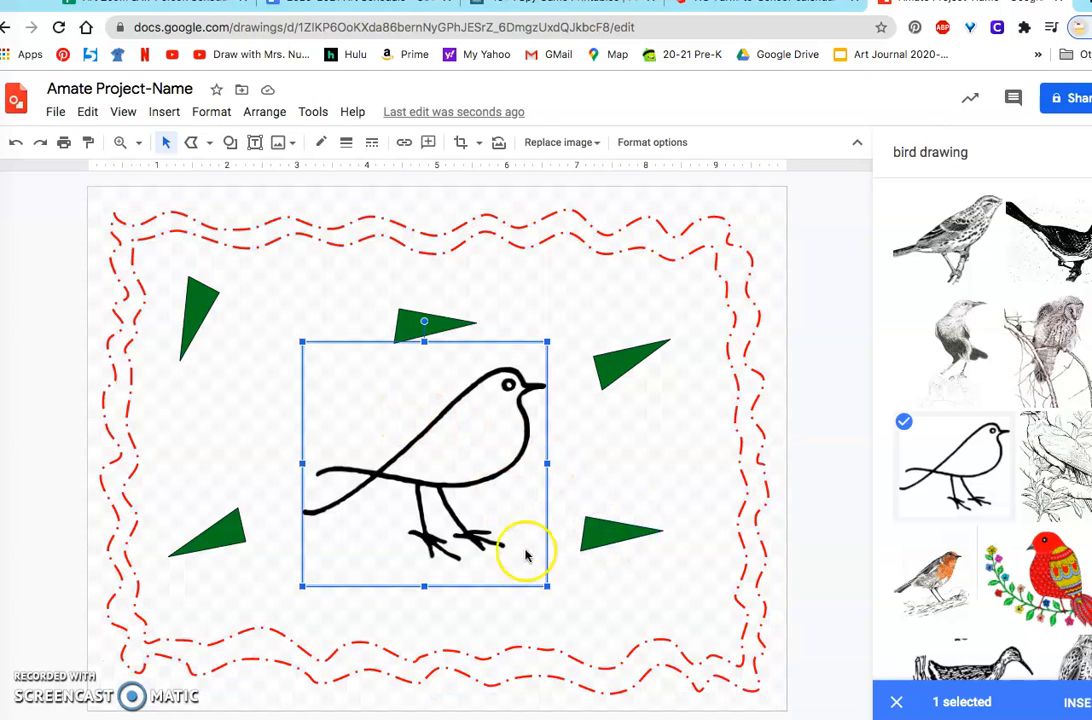
left_click_drag(548, 588, 418, 486)
left_click_drag(372, 420, 298, 392)
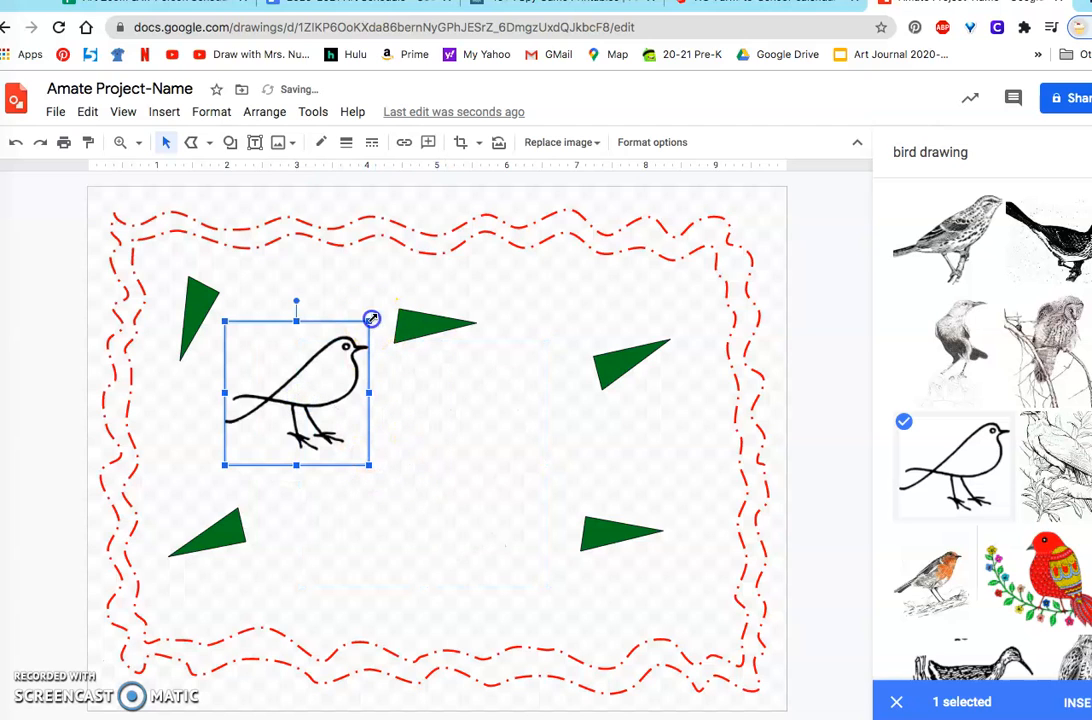
left_click_drag(371, 321, 352, 338)
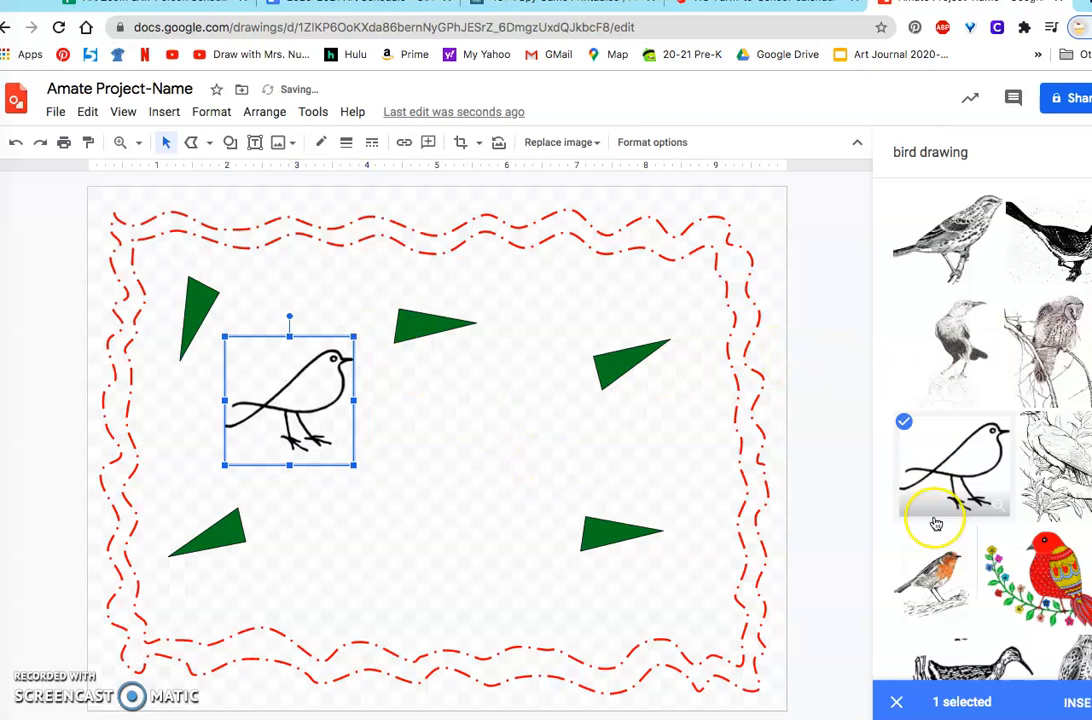
Step: Insert the line drawing of a long-legged bird under a sun from the bird drawing image results
scroll(933, 520, "down", 1)
scroll(935, 522, "down", 4)
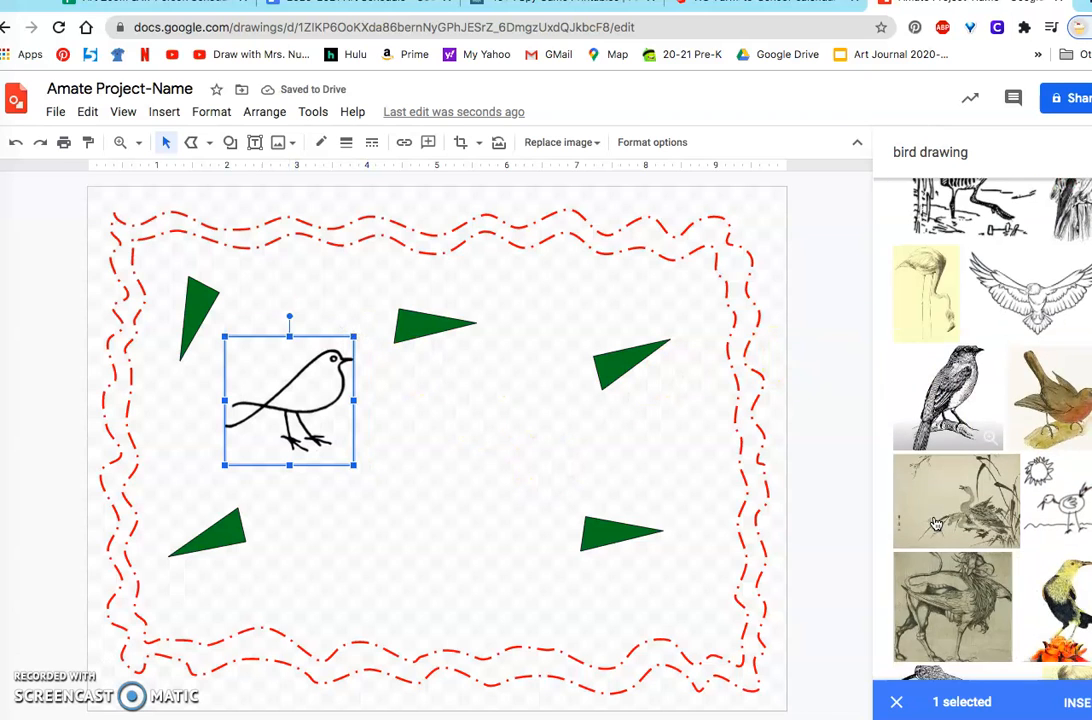
scroll(935, 522, "up", 1)
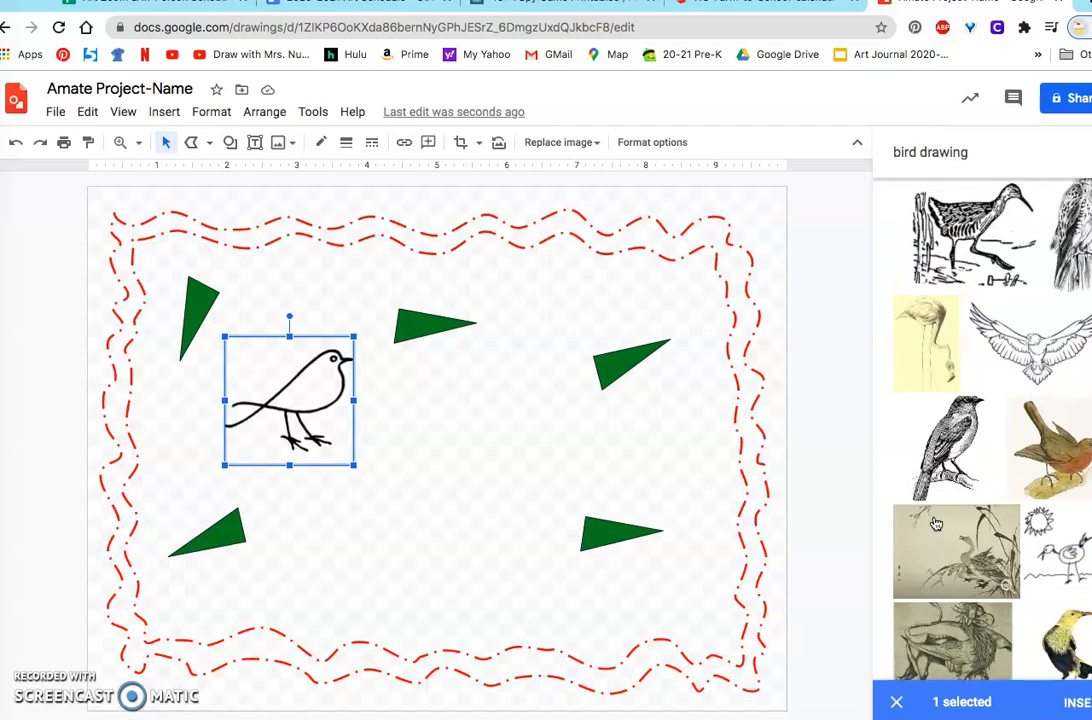
scroll(934, 519, "up", 1)
left_click(925, 414)
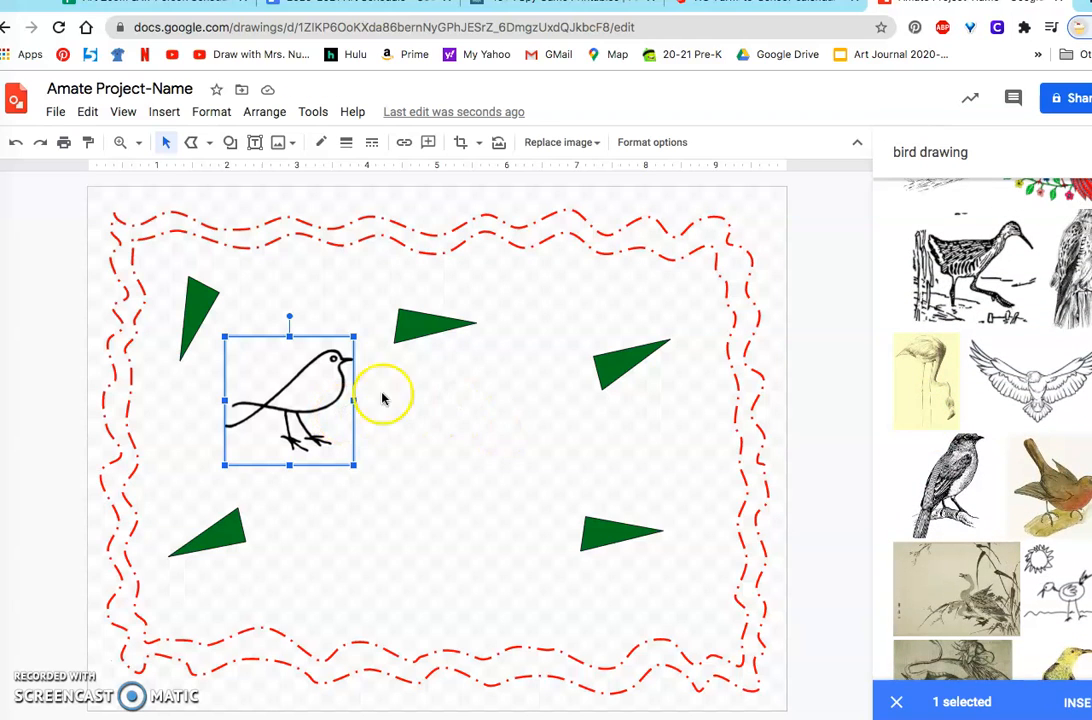
left_click(1040, 588)
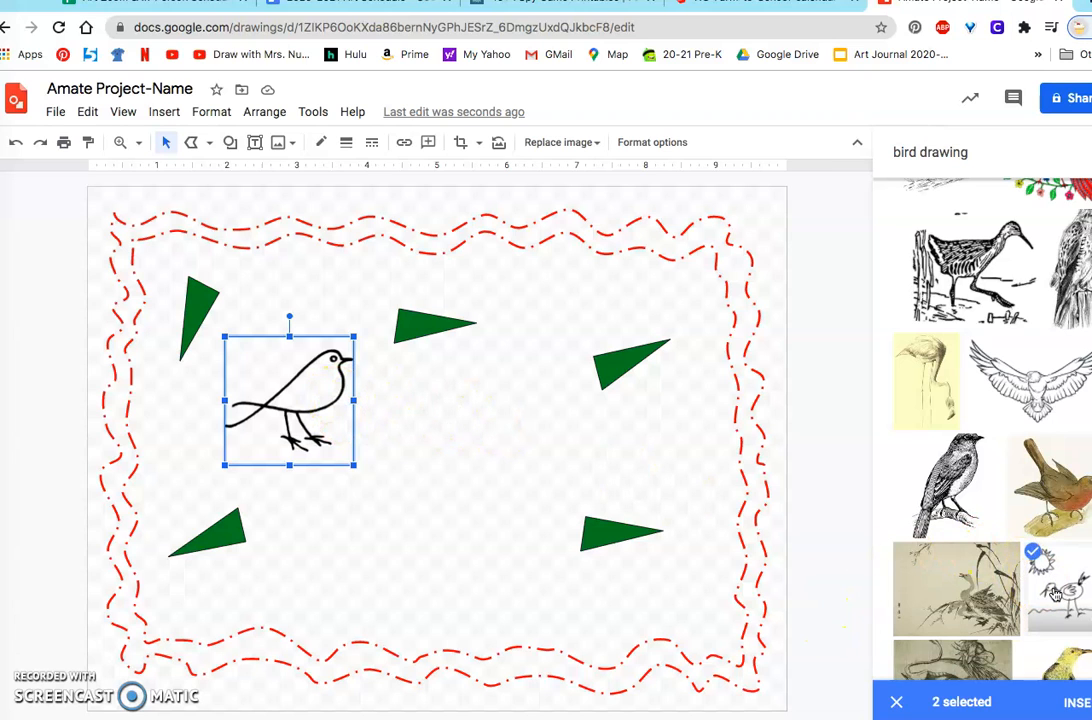
left_click(1068, 698)
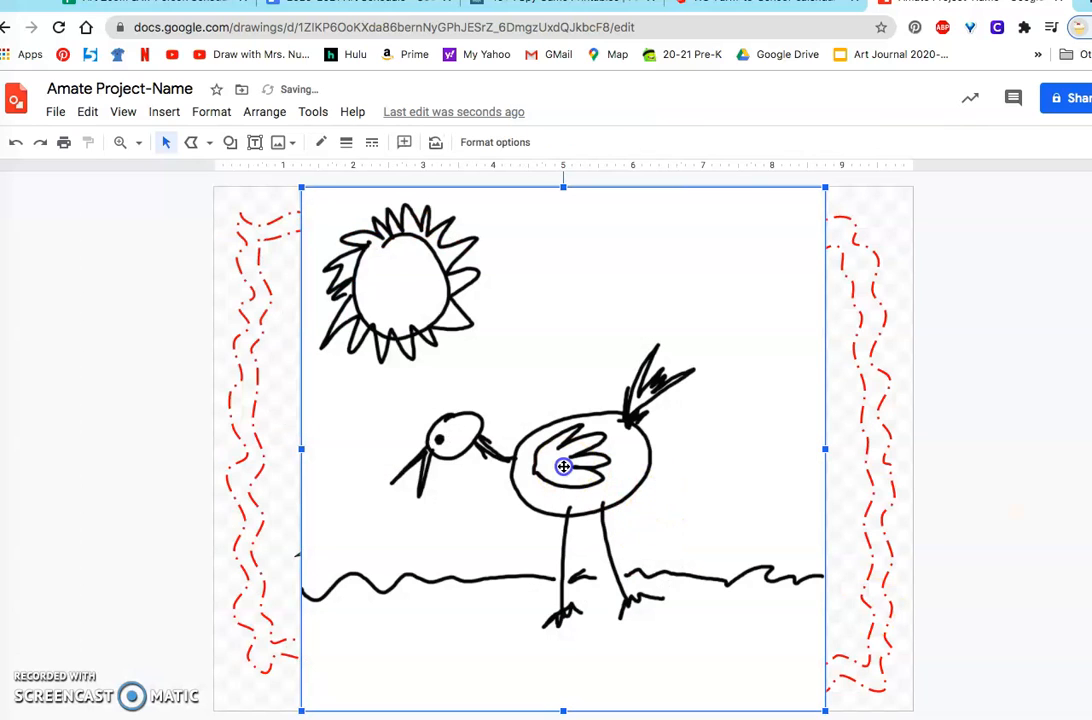
Step: Shrink the sun-and-bird image to about 2 by 3.5 inches, place it below center, and shift the lower-right triangle toward the border corner
left_click_drag(302, 184, 682, 465)
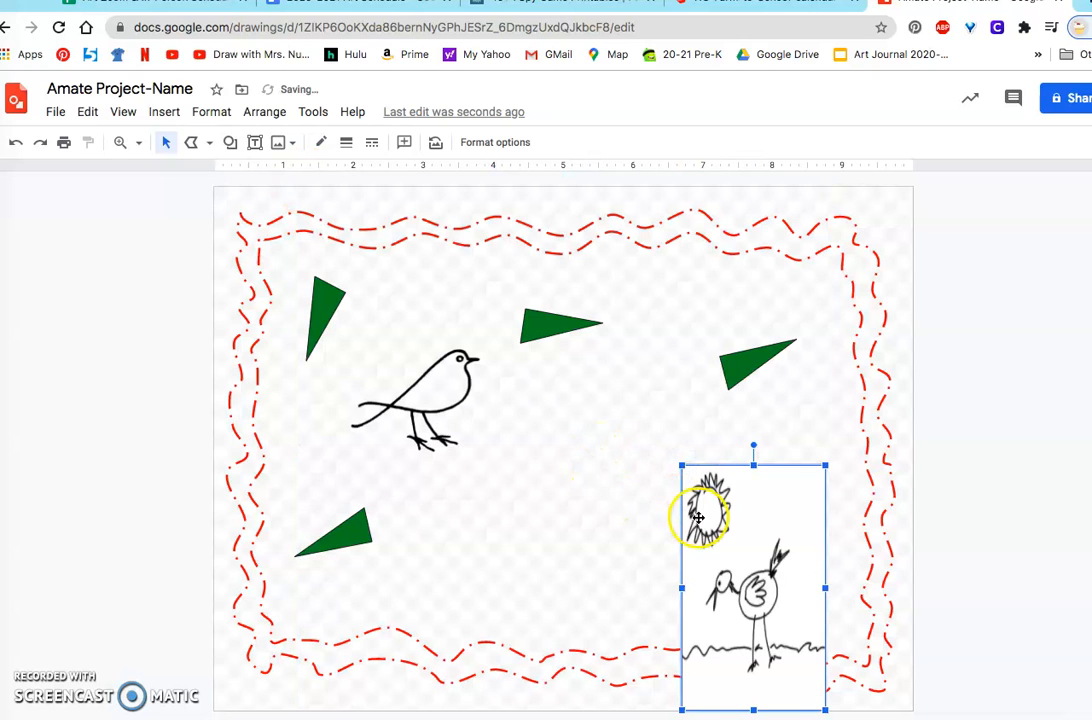
left_click_drag(745, 575, 608, 481)
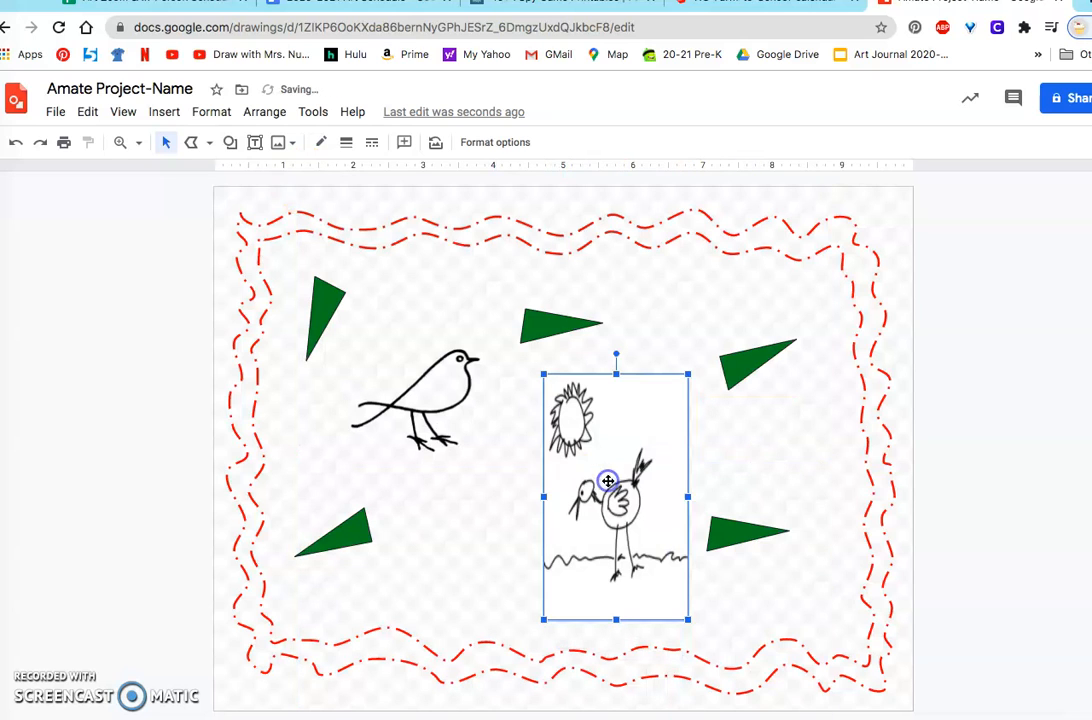
left_click(743, 543)
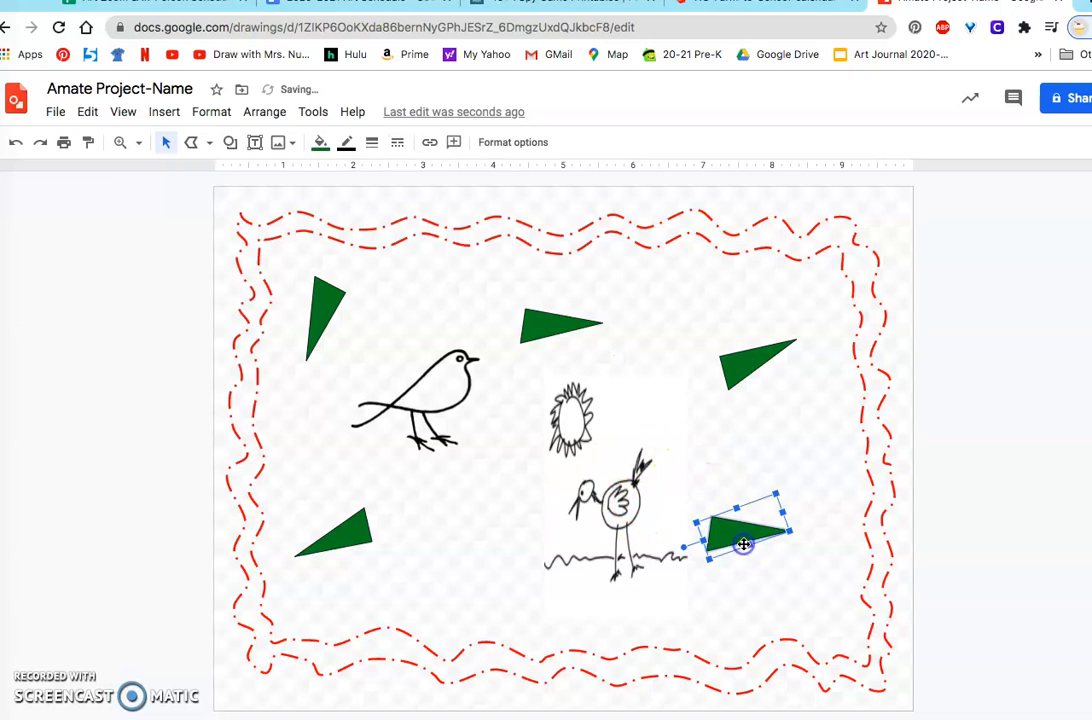
left_click_drag(737, 536, 782, 572)
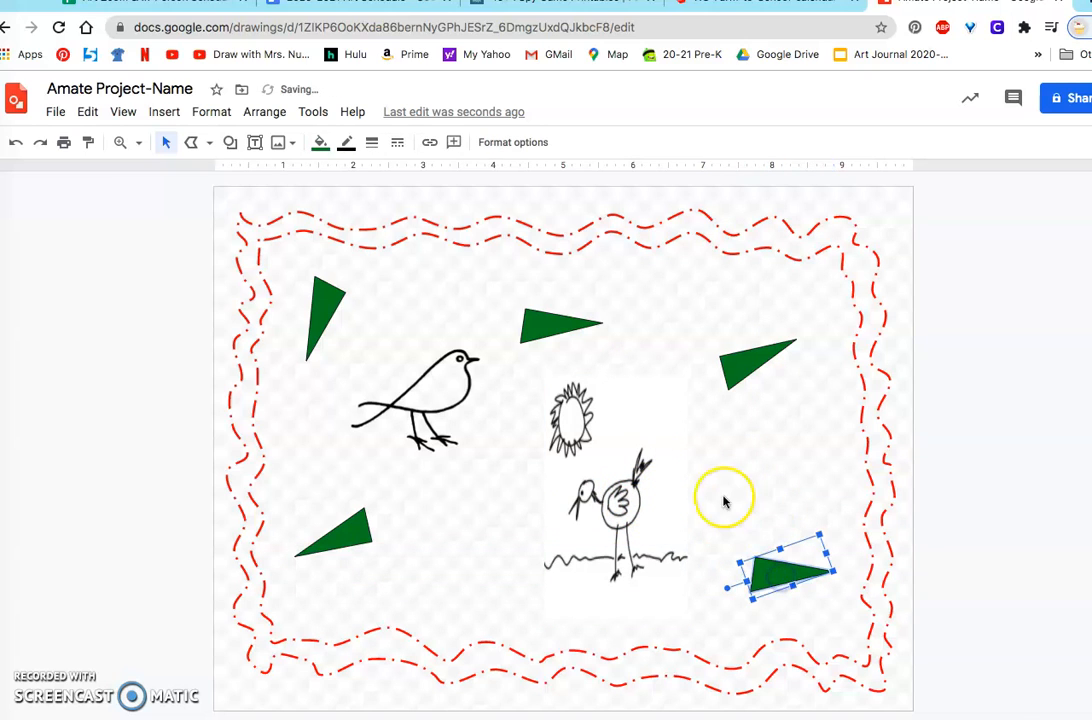
mouse_move(624, 519)
left_mouse_down()
mouse_move(629, 541)
mouse_move(637, 533)
left_mouse_up()
Step: Duplicate the small bird image and place the copy between the two upper-right triangles
left_click(400, 413)
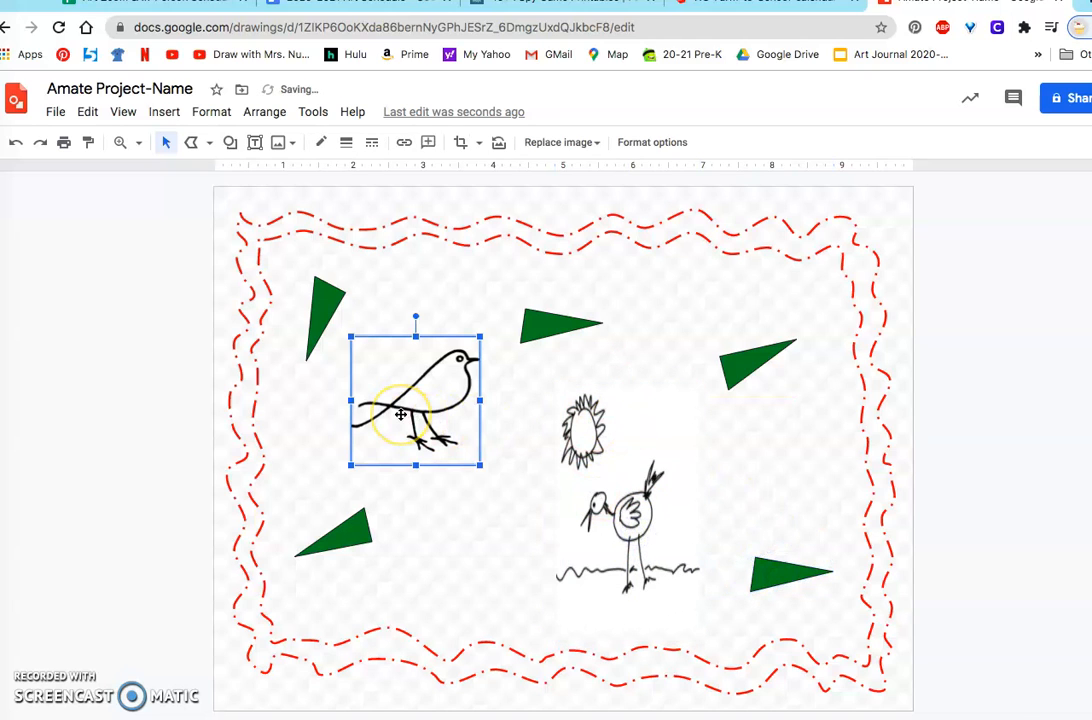
key("ctrl+d")
left_click_drag(419, 456, 683, 348)
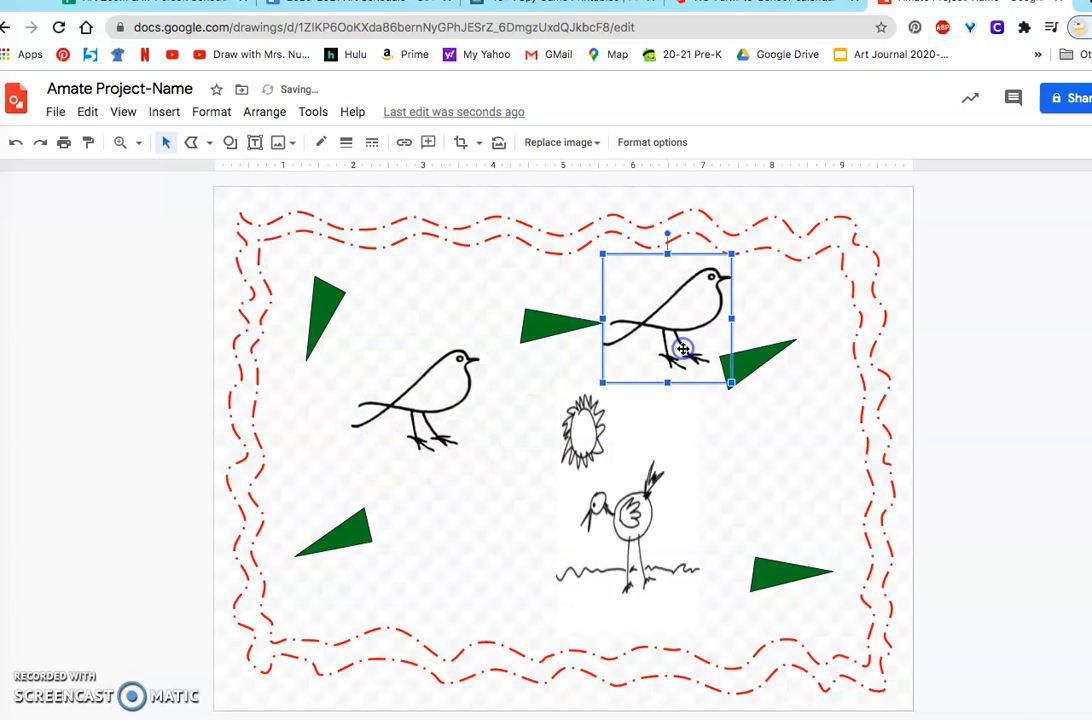
left_click(679, 348)
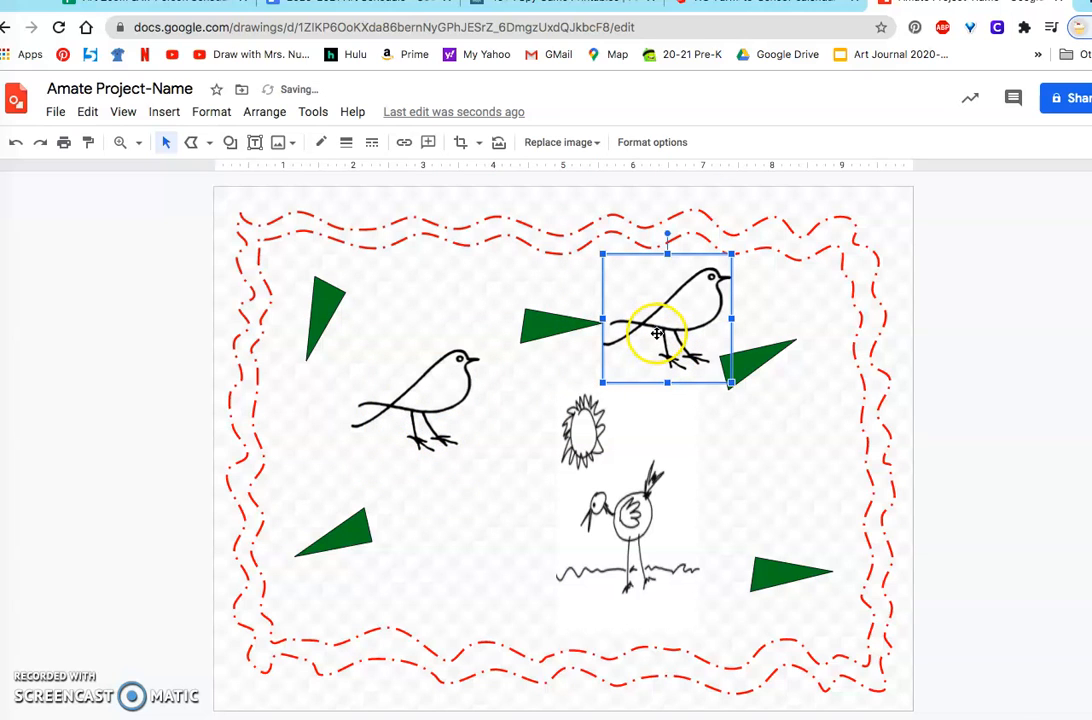
double_click(650, 323)
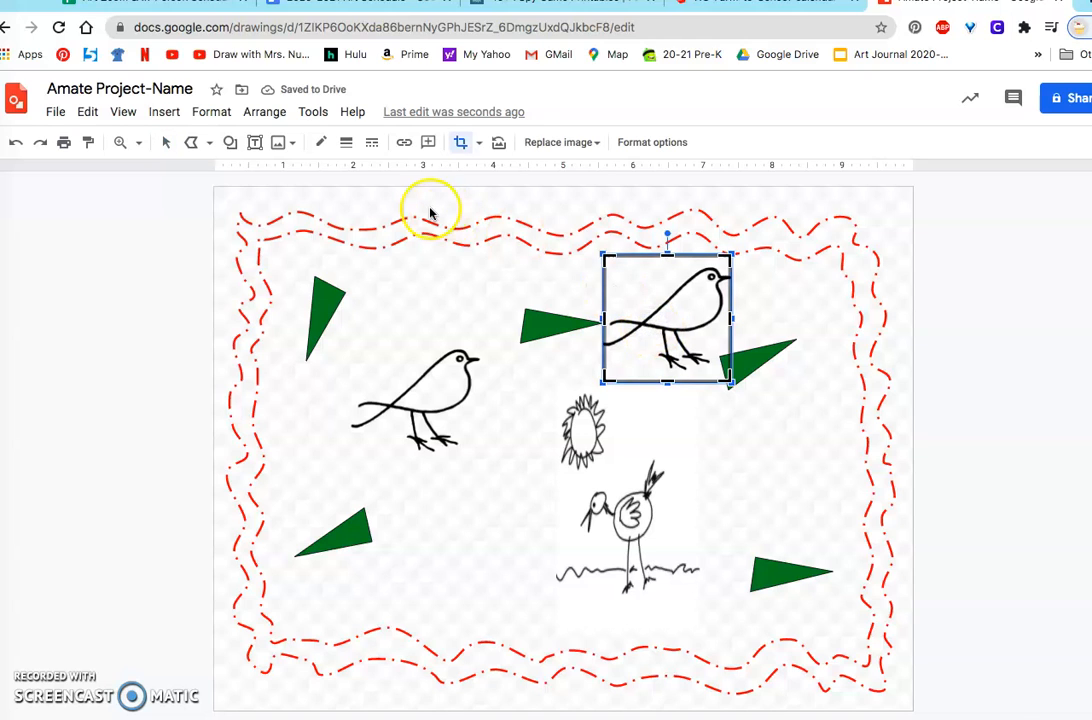
left_click(164, 112)
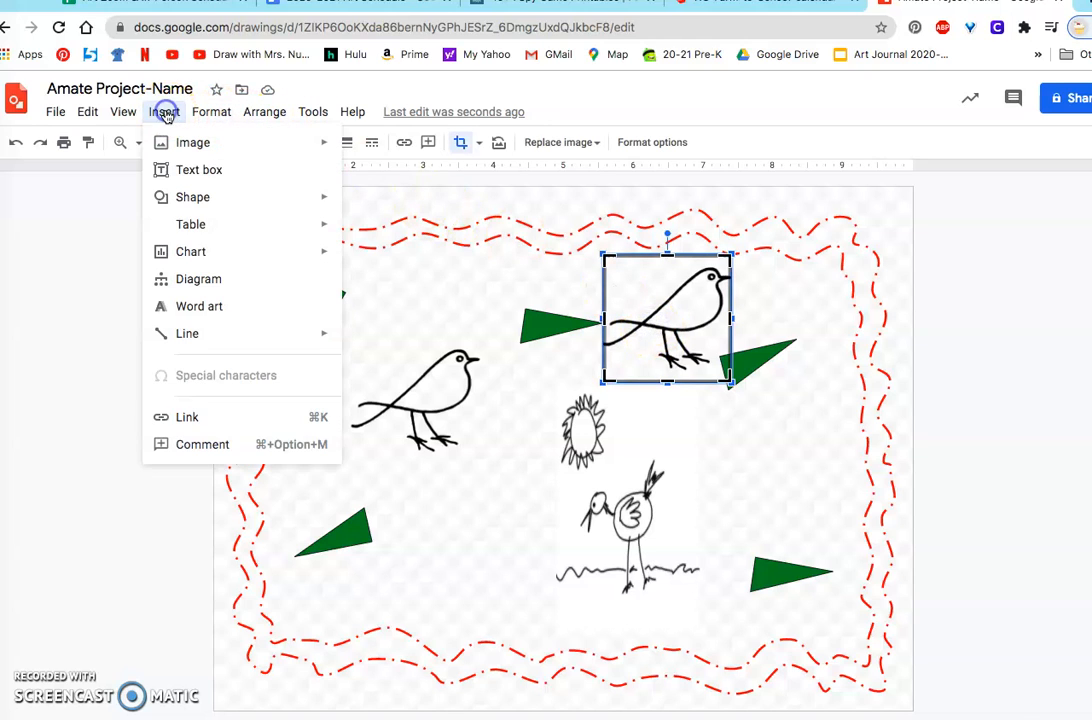
left_click(125, 112)
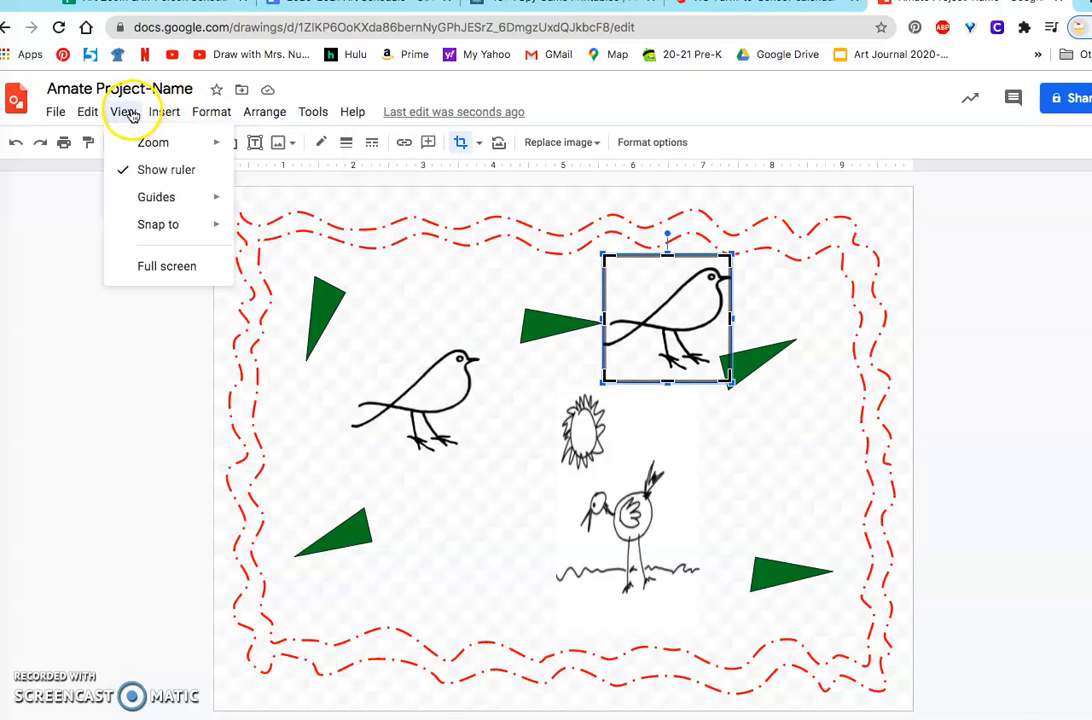
left_click(87, 113)
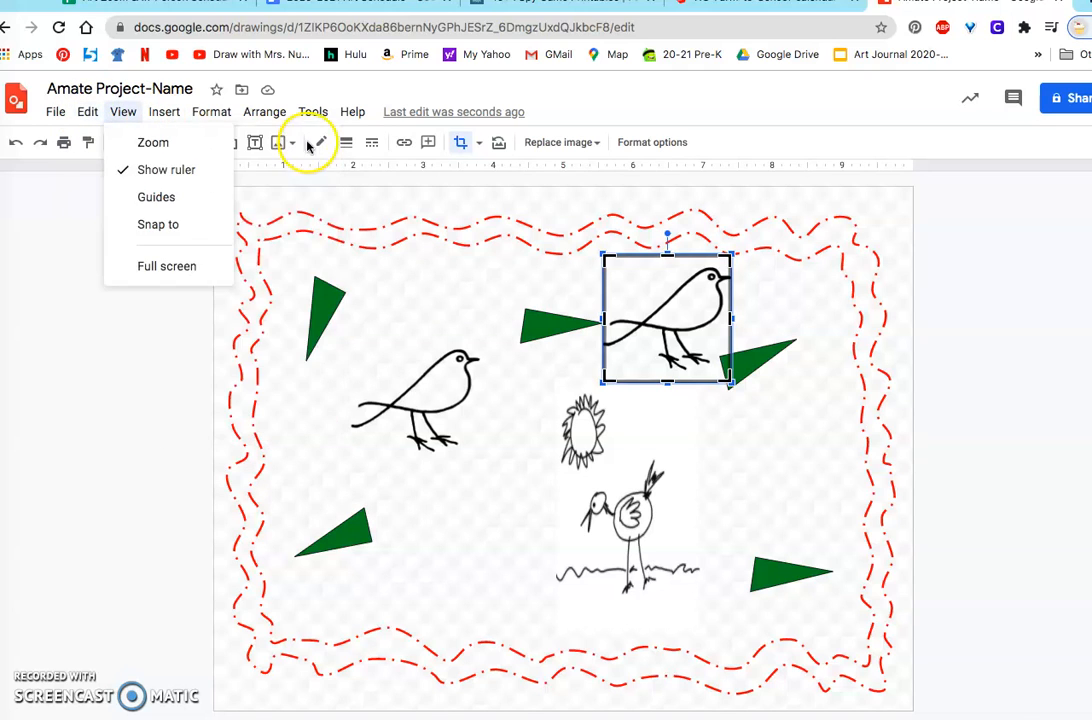
Step: Open the format options for the upper bird copy and look through its size and rotation, position and adjustment settings
left_click(272, 112)
mouse_move(285, 141)
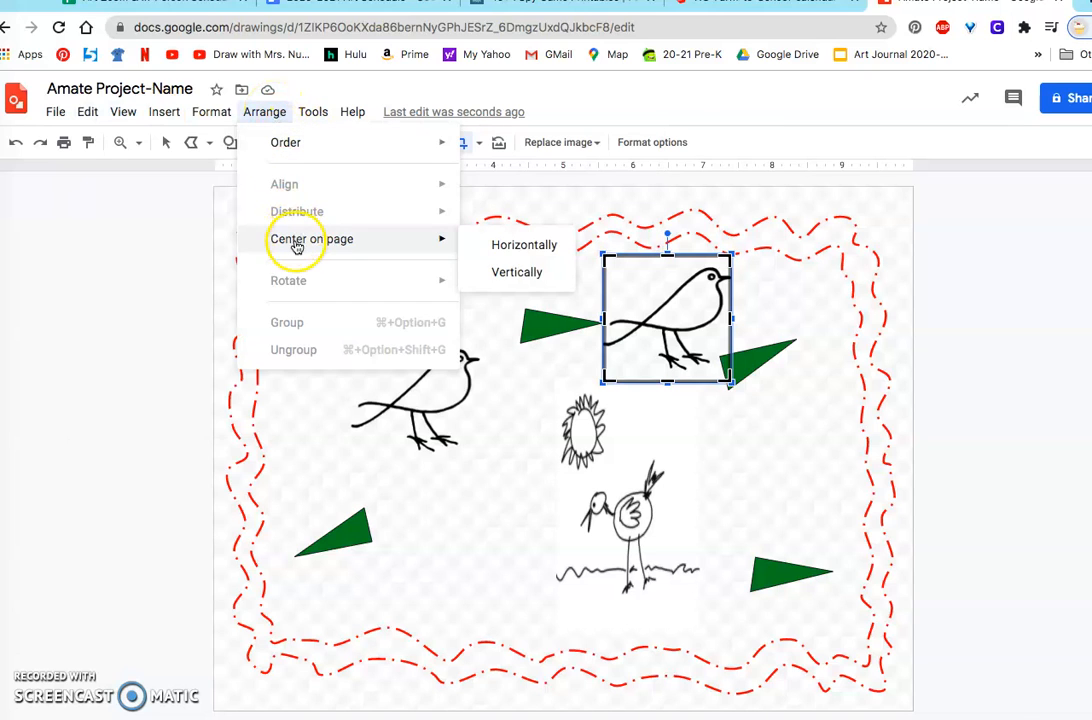
left_click(213, 114)
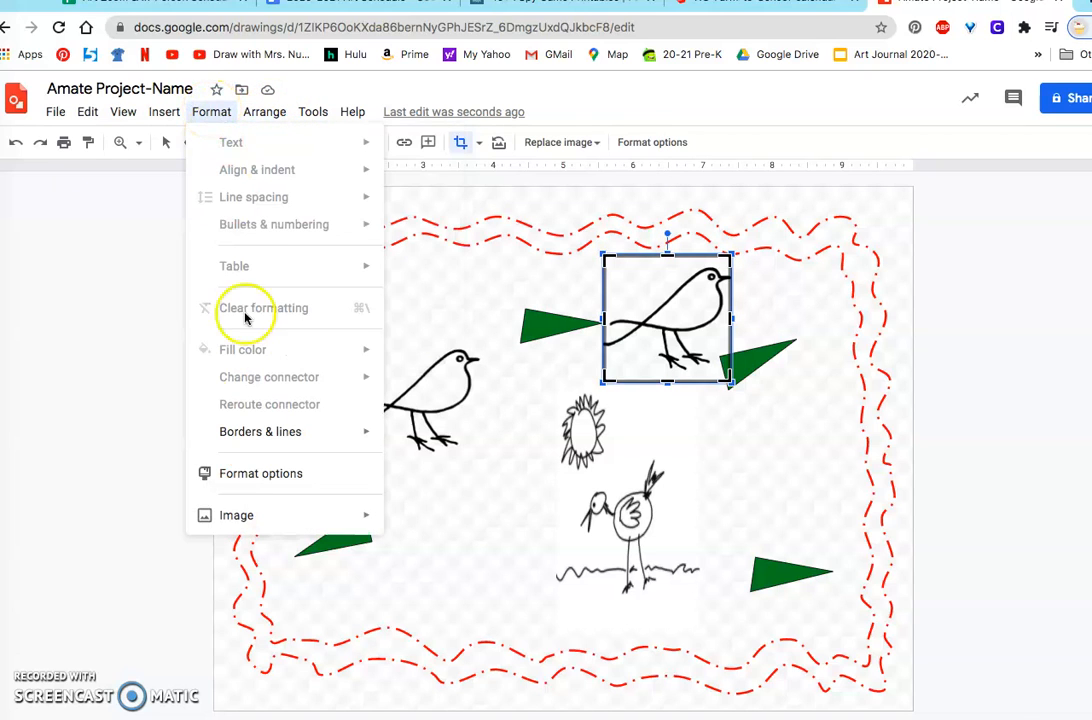
left_click(260, 474)
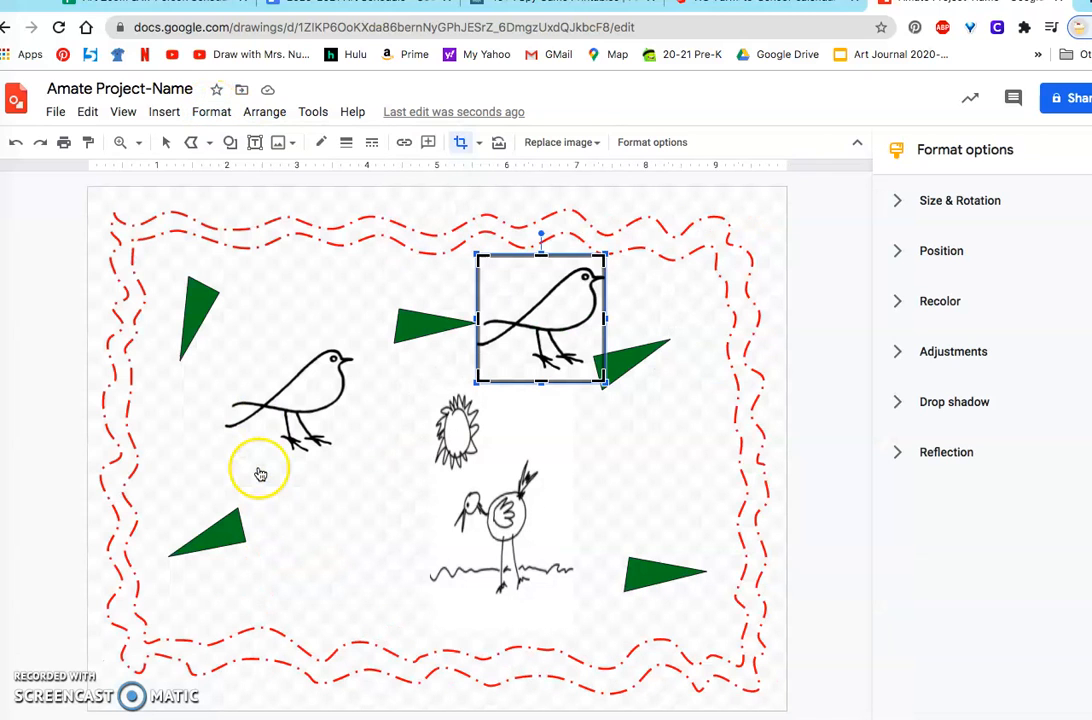
left_click(946, 253)
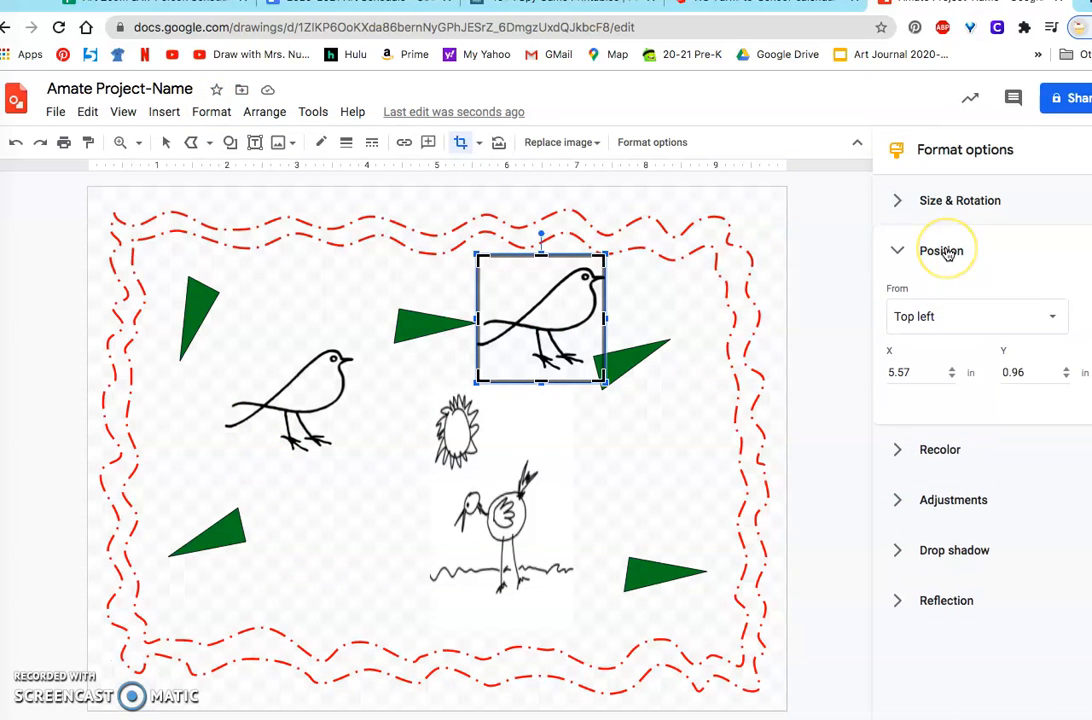
left_click(942, 203)
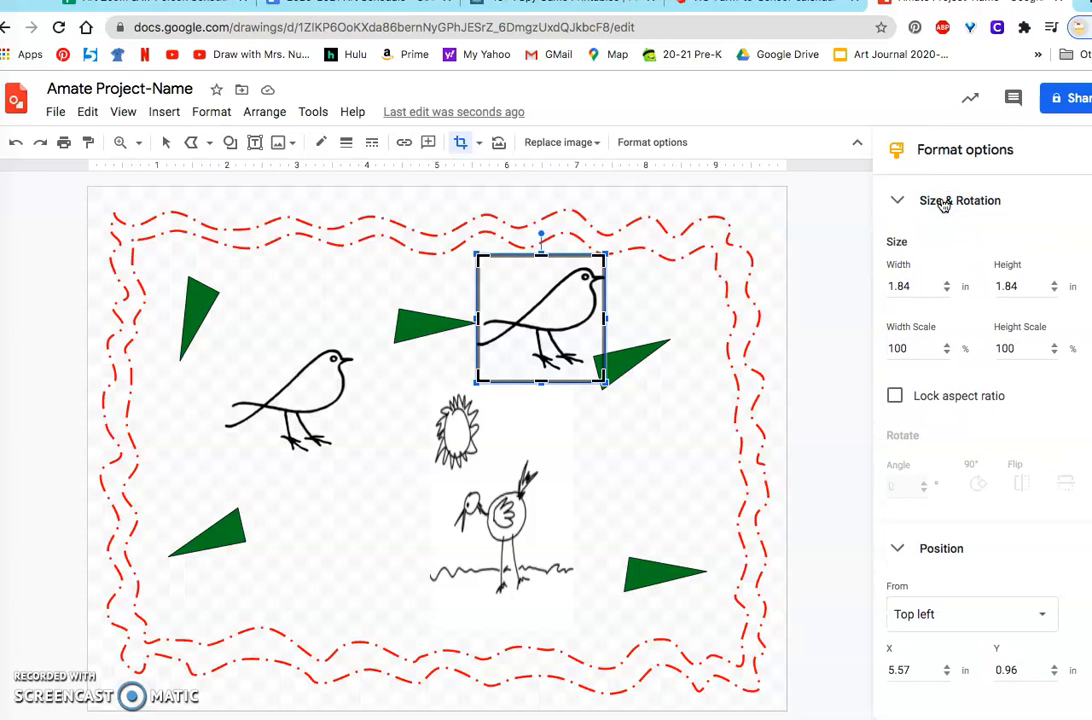
left_click(942, 203)
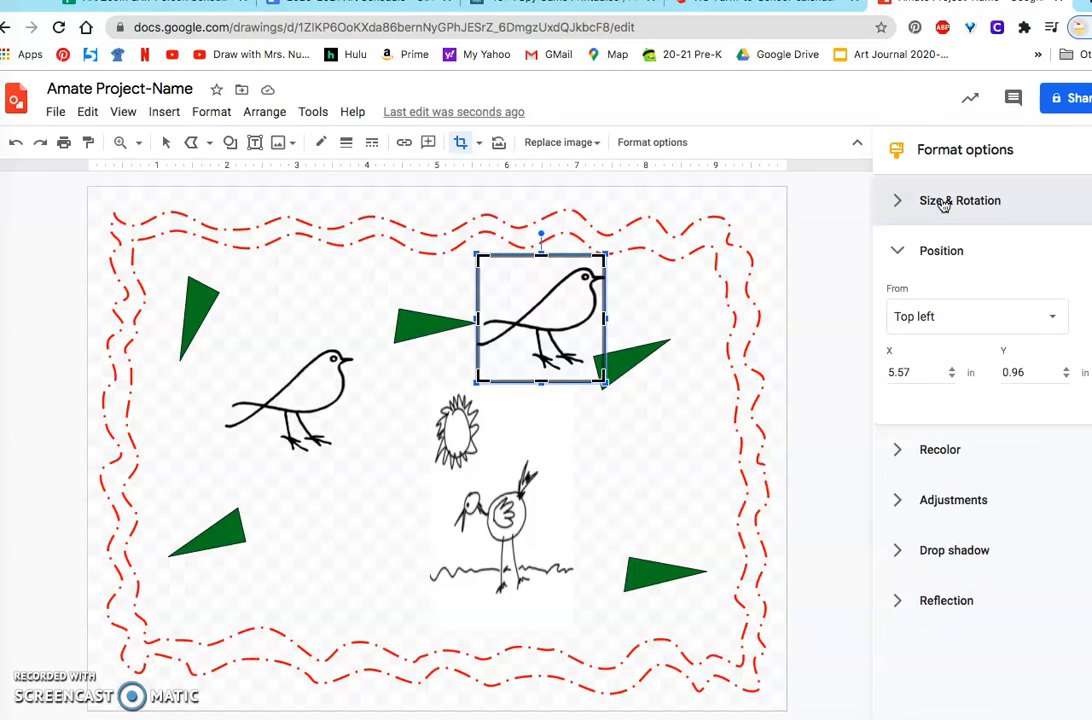
left_click(948, 497)
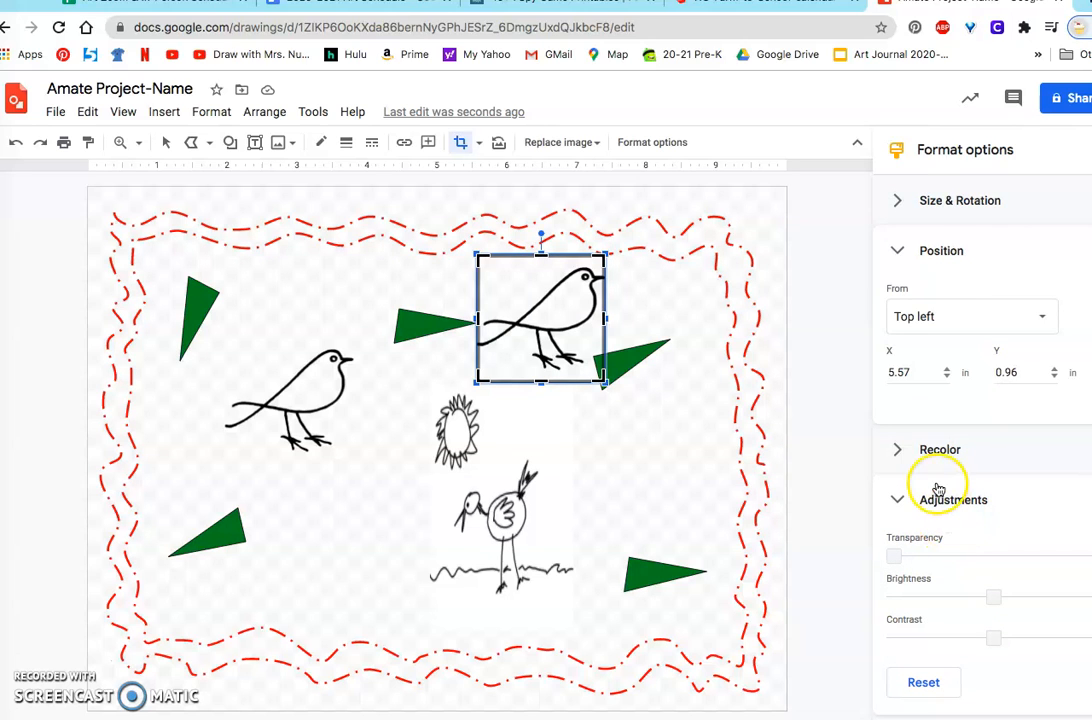
left_click(934, 322)
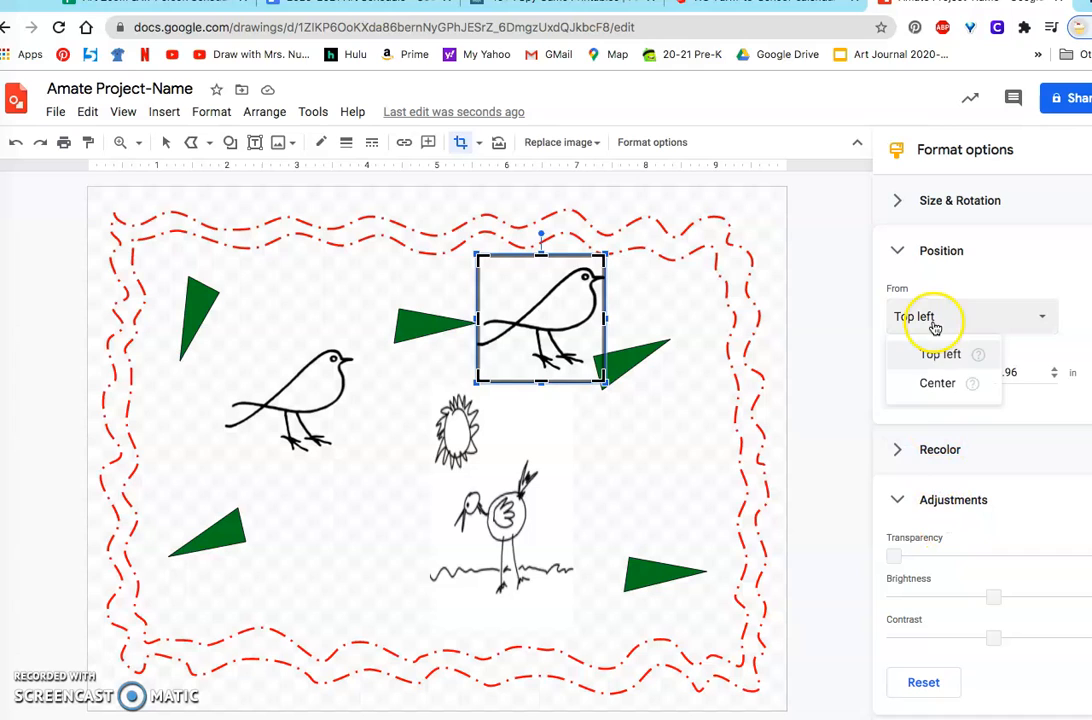
left_click(936, 264)
left_click(935, 255)
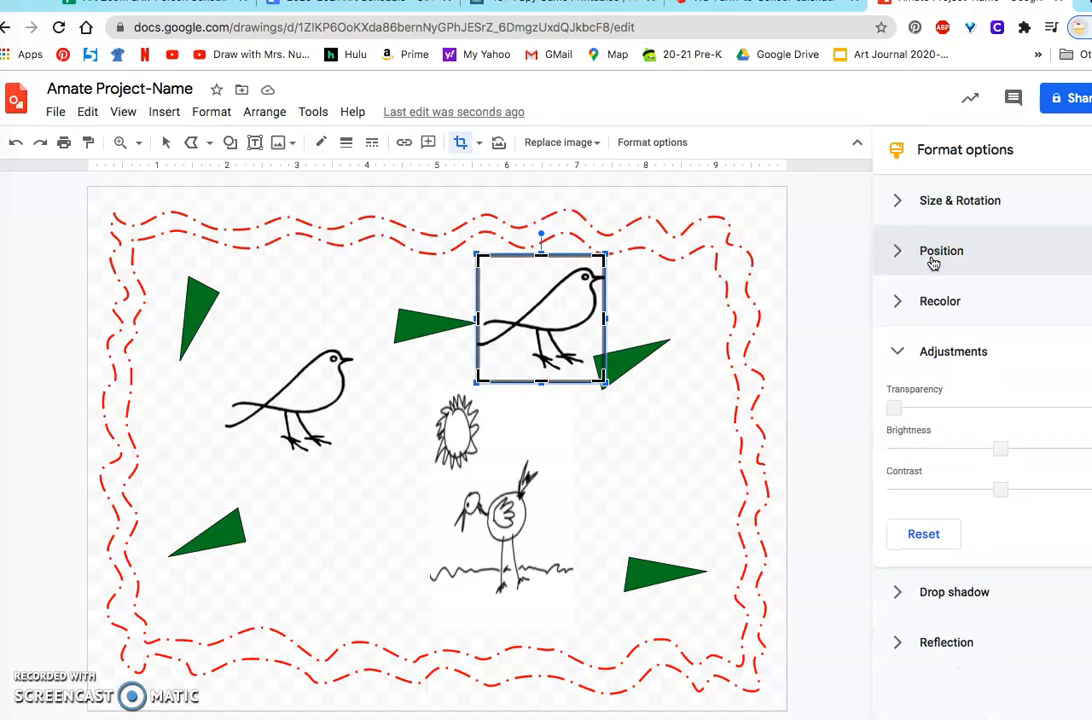
left_click(937, 377)
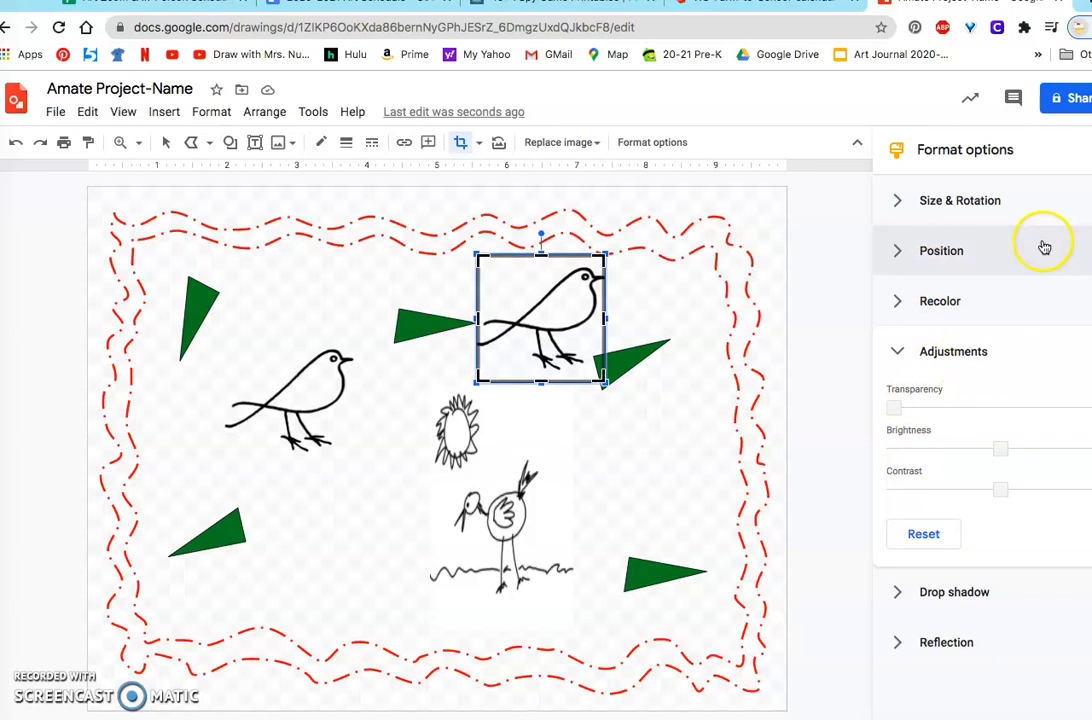
left_click(933, 208)
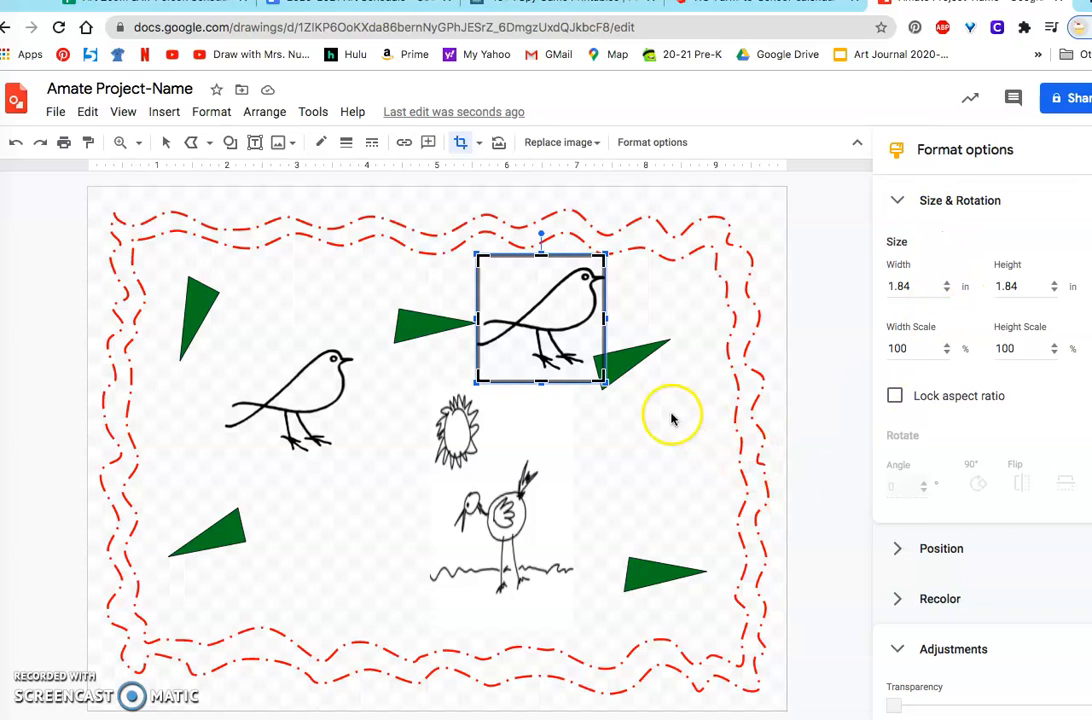
Step: Flip the upper bird copy horizontally, then nudge the neighbouring triangle and the bird slightly apart
left_click(640, 348)
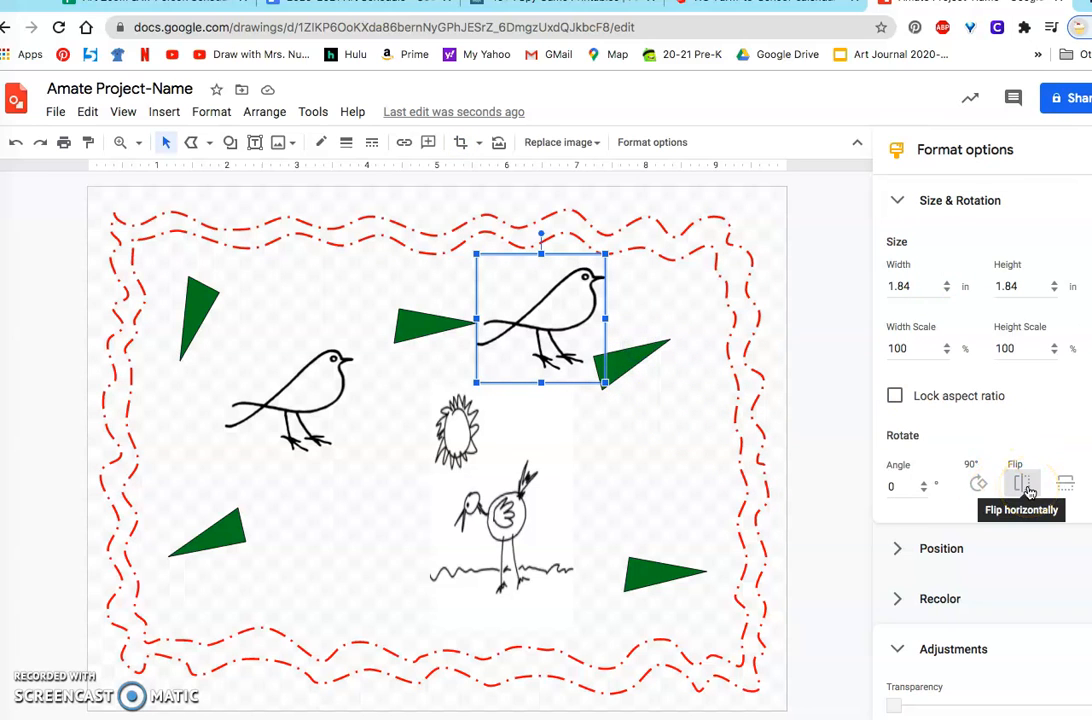
left_click(1028, 488)
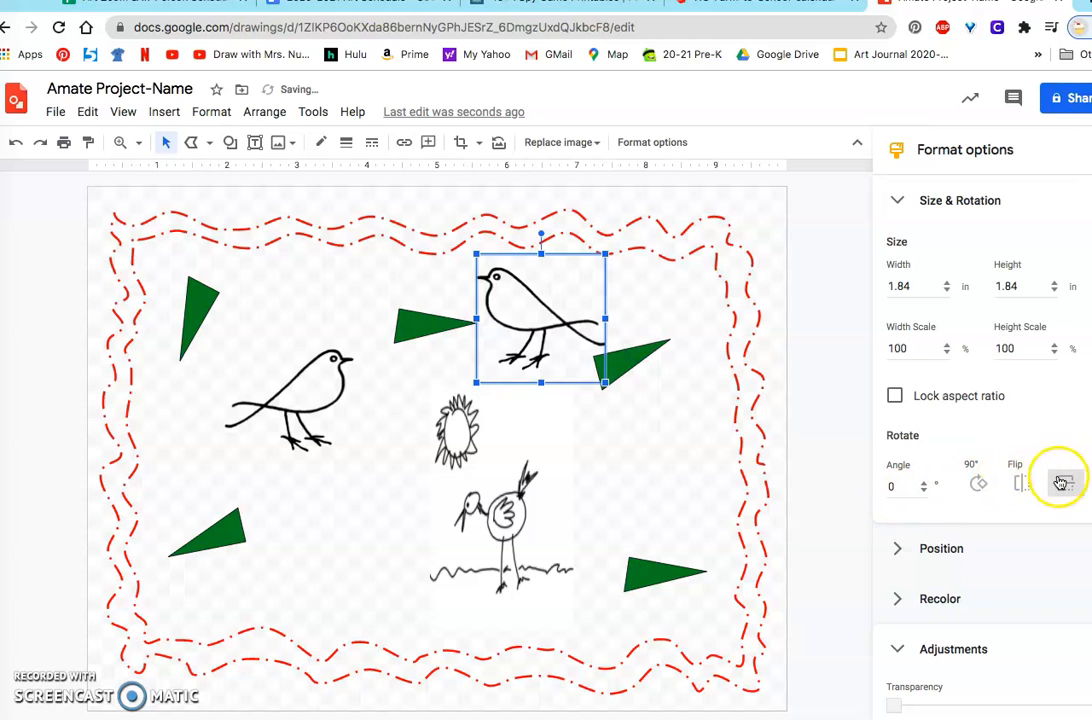
left_click(637, 358)
left_click_drag(638, 371, 639, 369)
left_click_drag(534, 317, 552, 316)
left_click(548, 315)
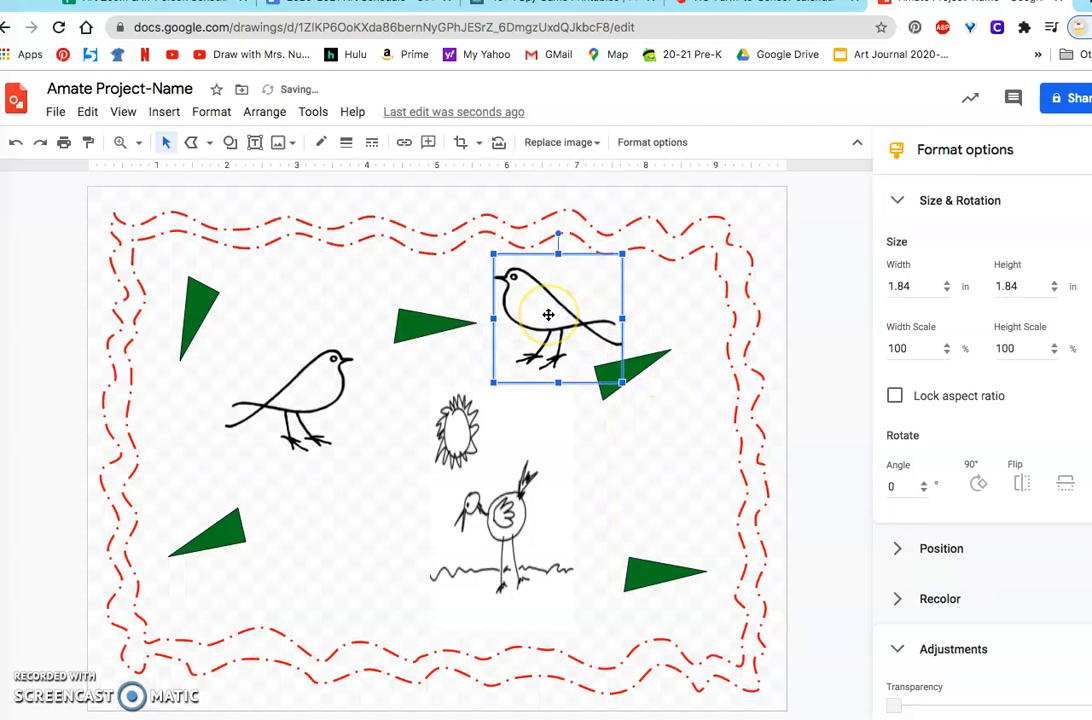
Step: Undo the moves of the upper bird and its neighbouring triangle as well as the bird's horizontal flip
left_click(15, 145)
left_click(15, 145)
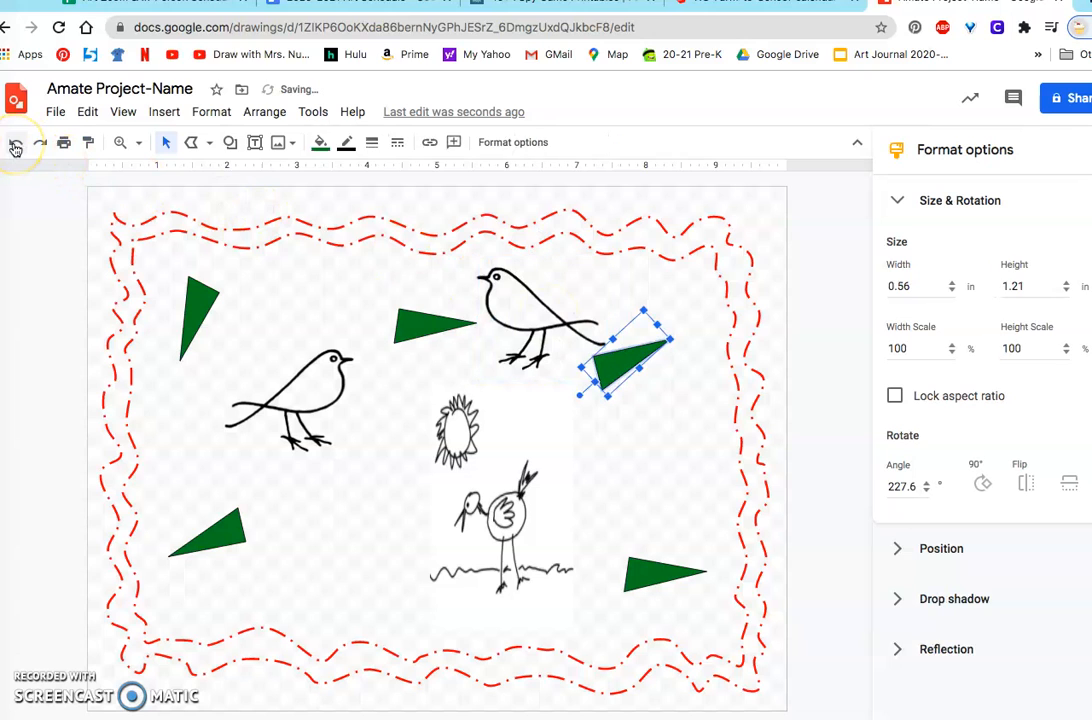
left_click(15, 145)
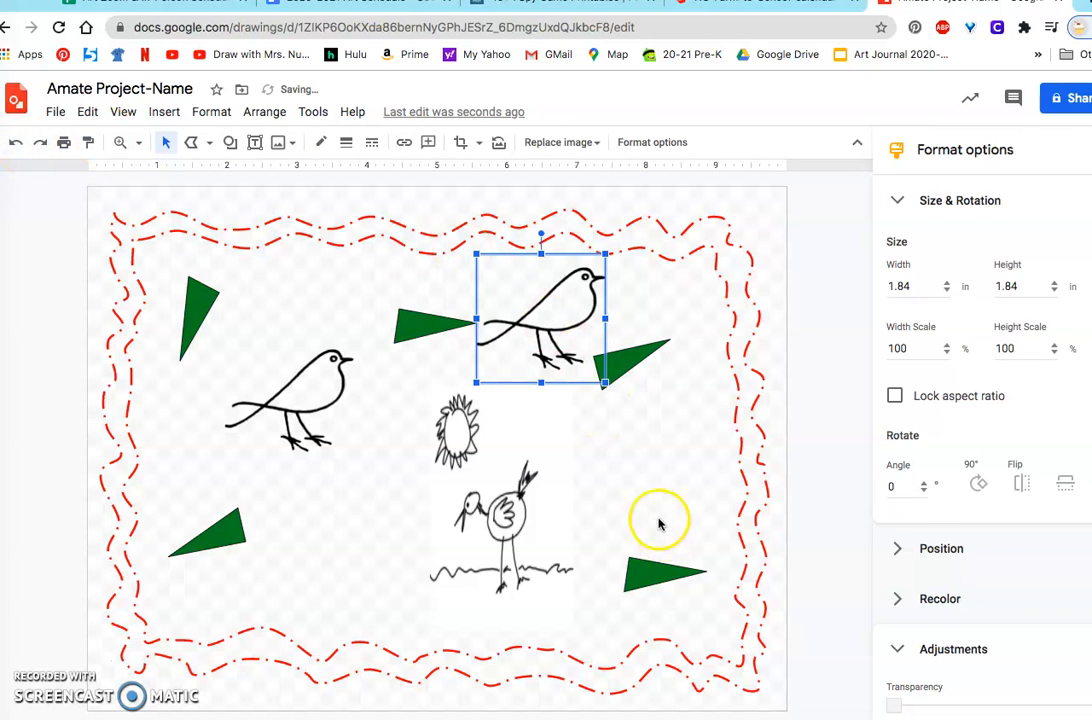
Step: Flip the upper bird copy horizontally through its size and rotation format options
left_click(638, 495)
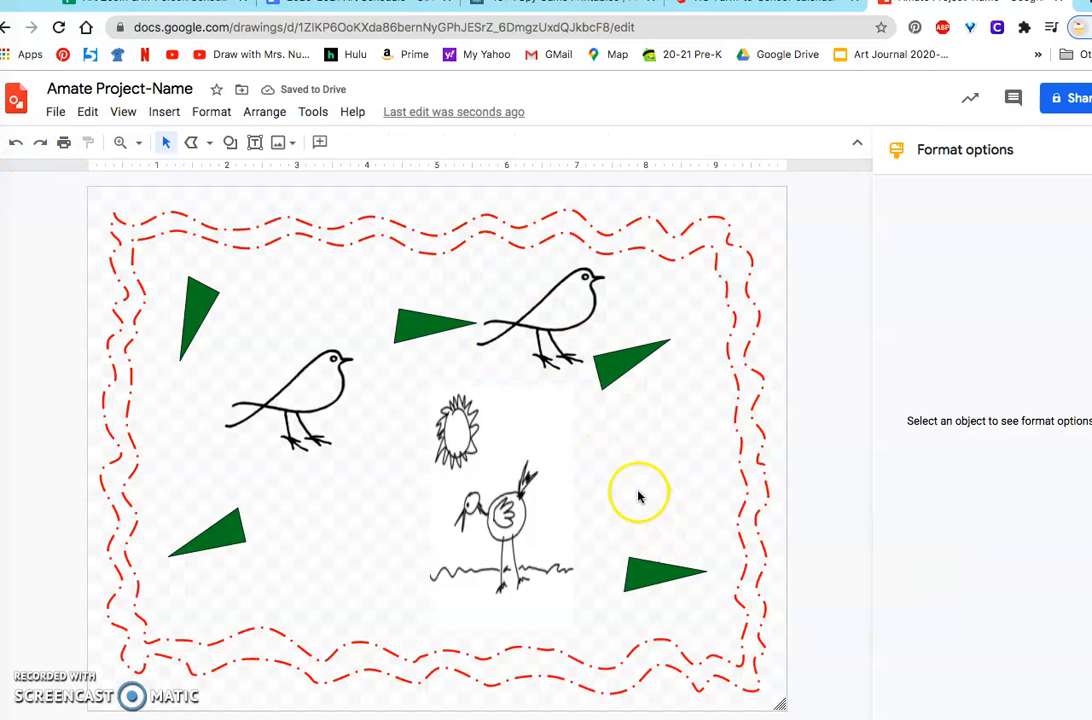
left_click(567, 321)
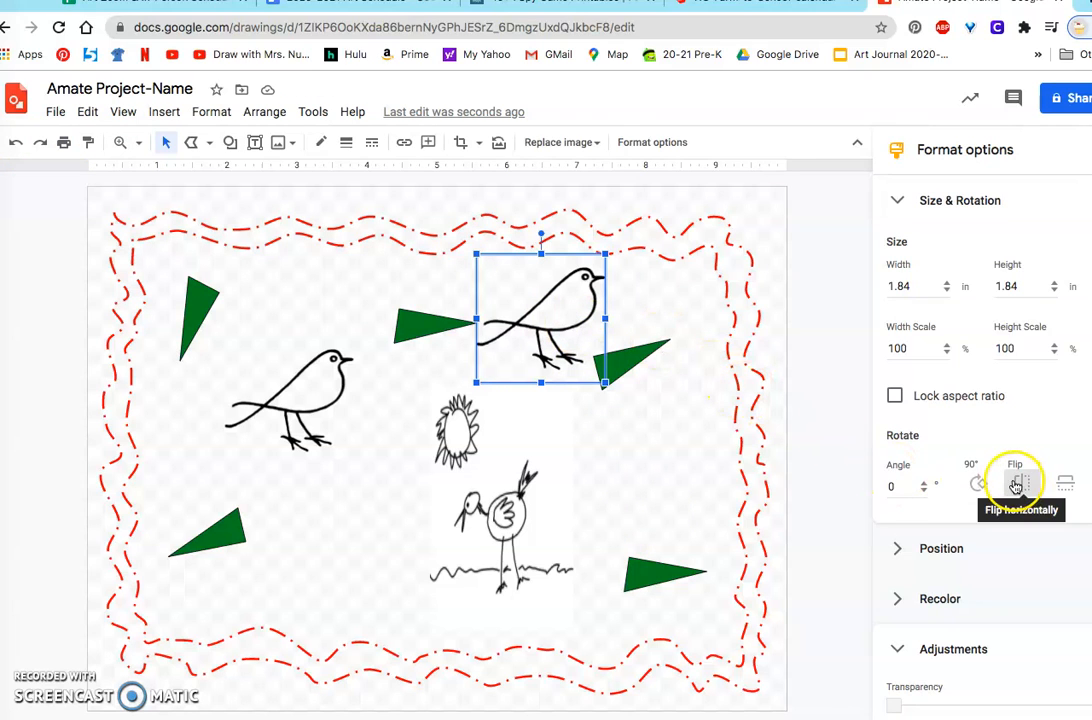
left_click(897, 201)
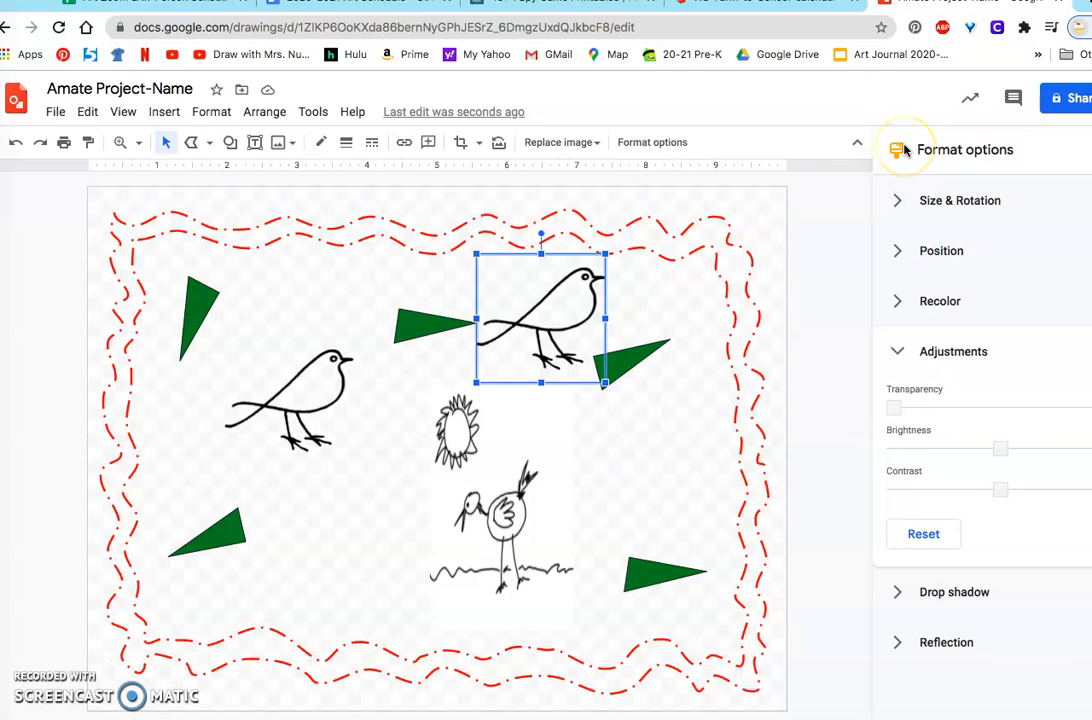
left_click(212, 111)
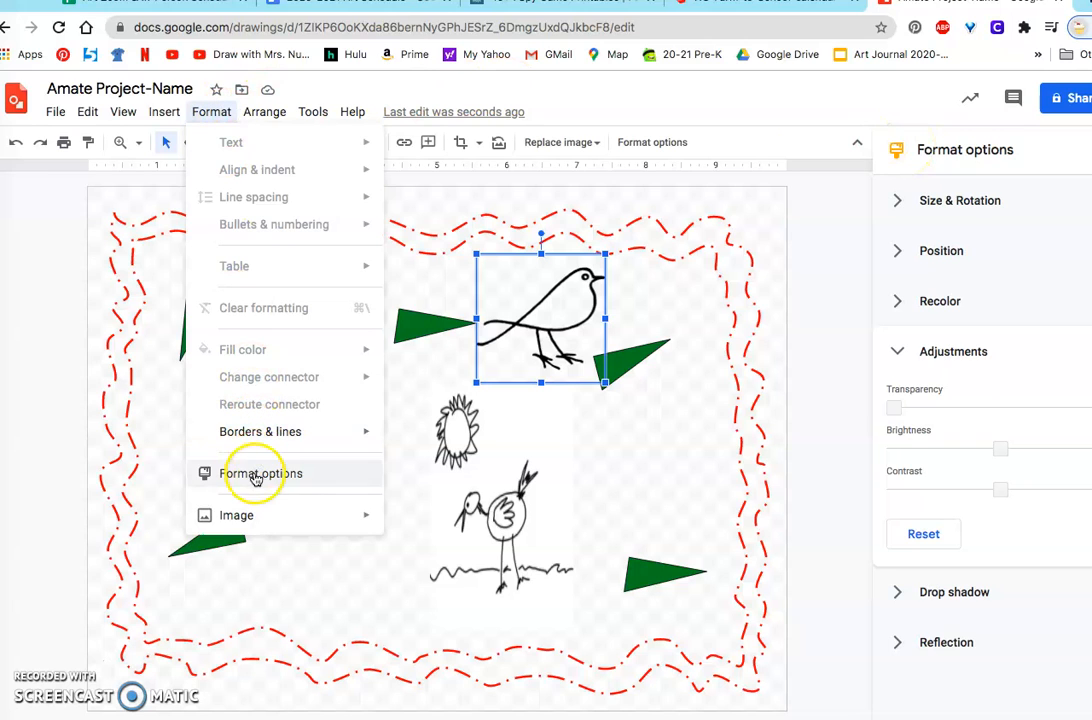
left_click(929, 152)
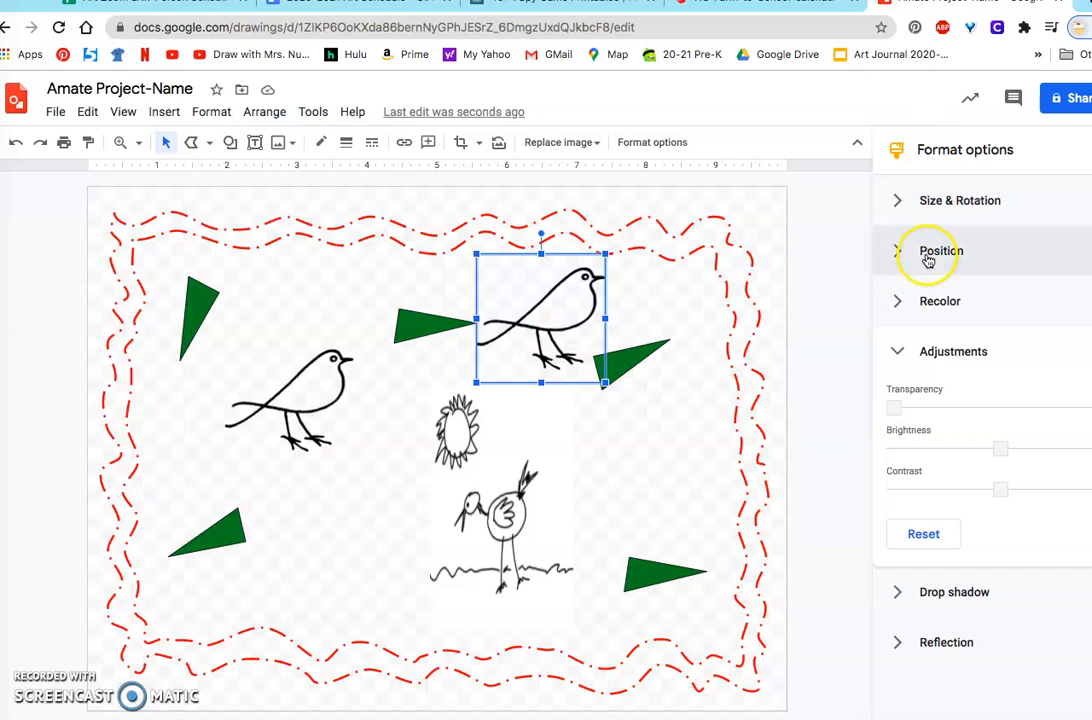
left_click(918, 204)
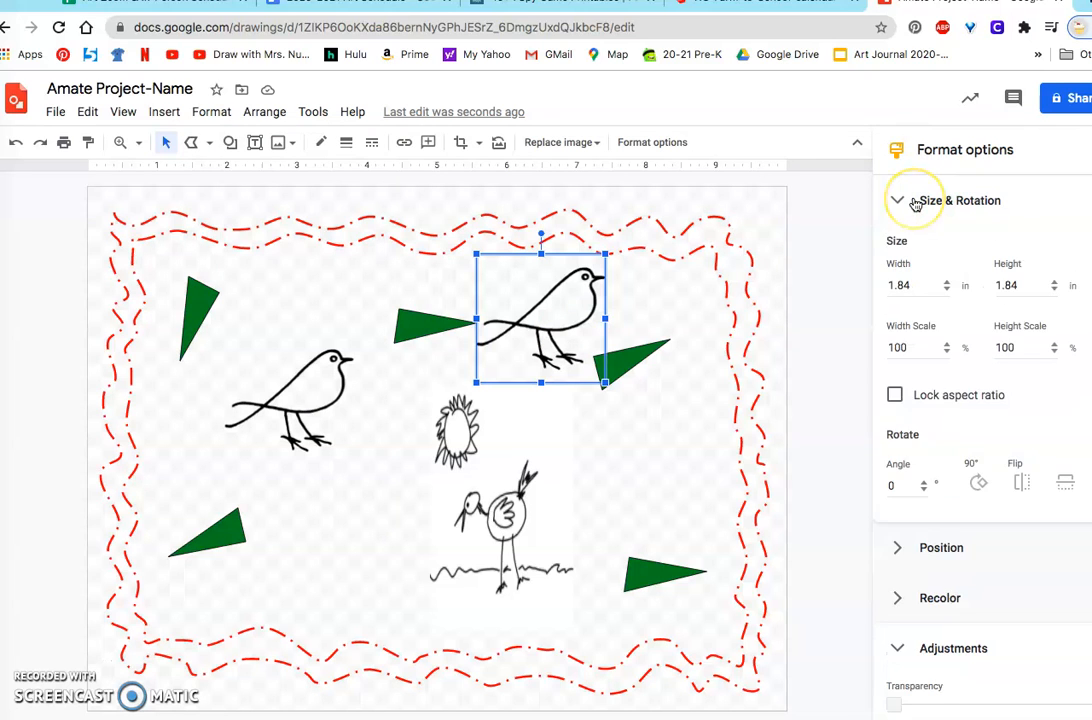
left_click(1020, 486)
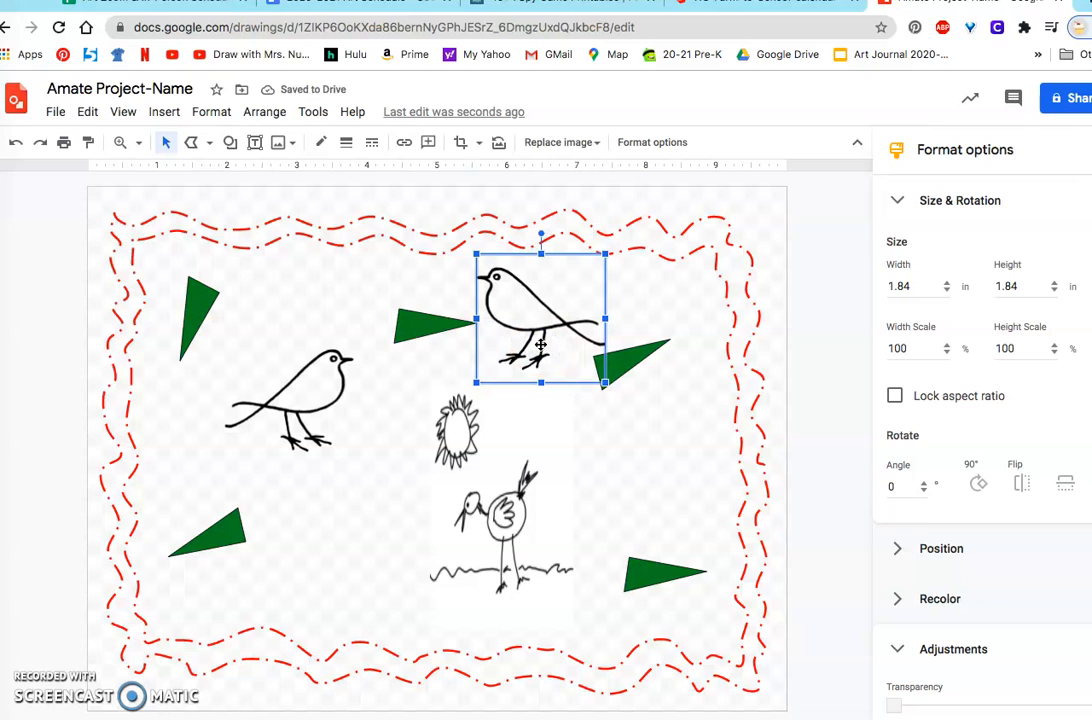
left_click(518, 297)
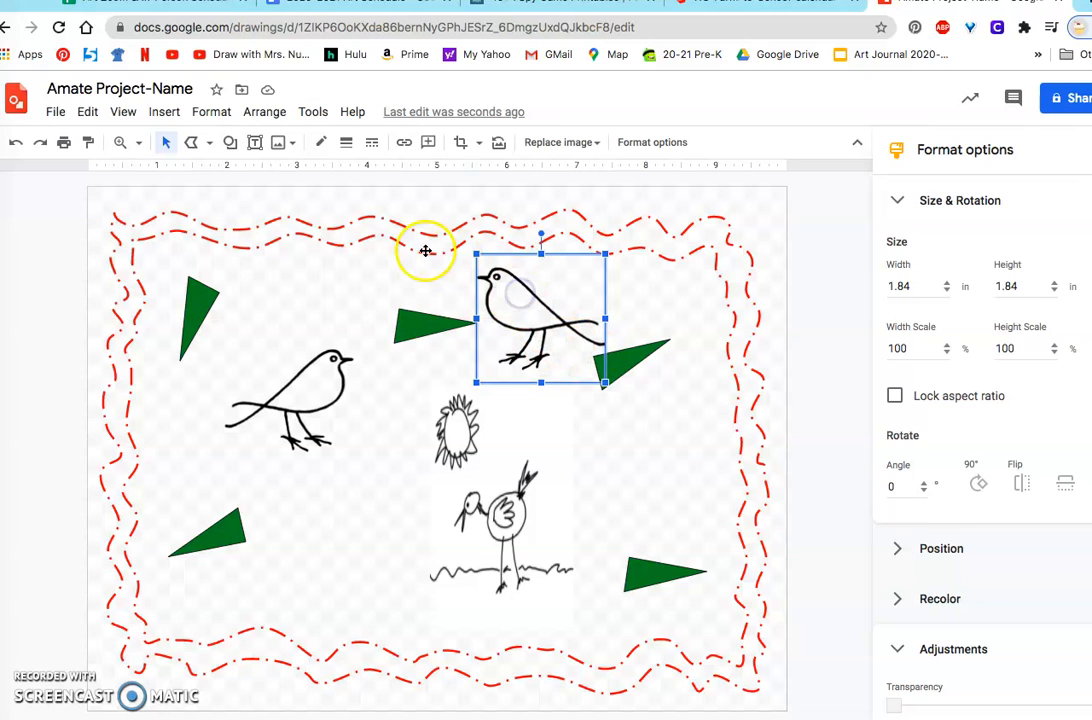
left_click(55, 112)
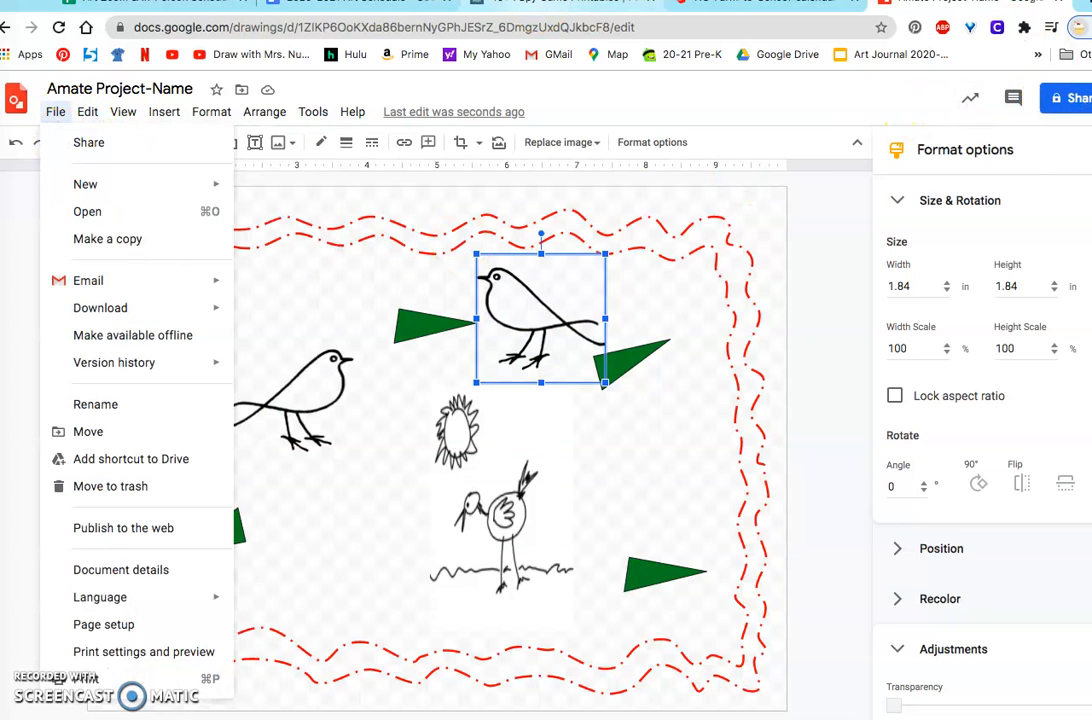
left_click(530, 7)
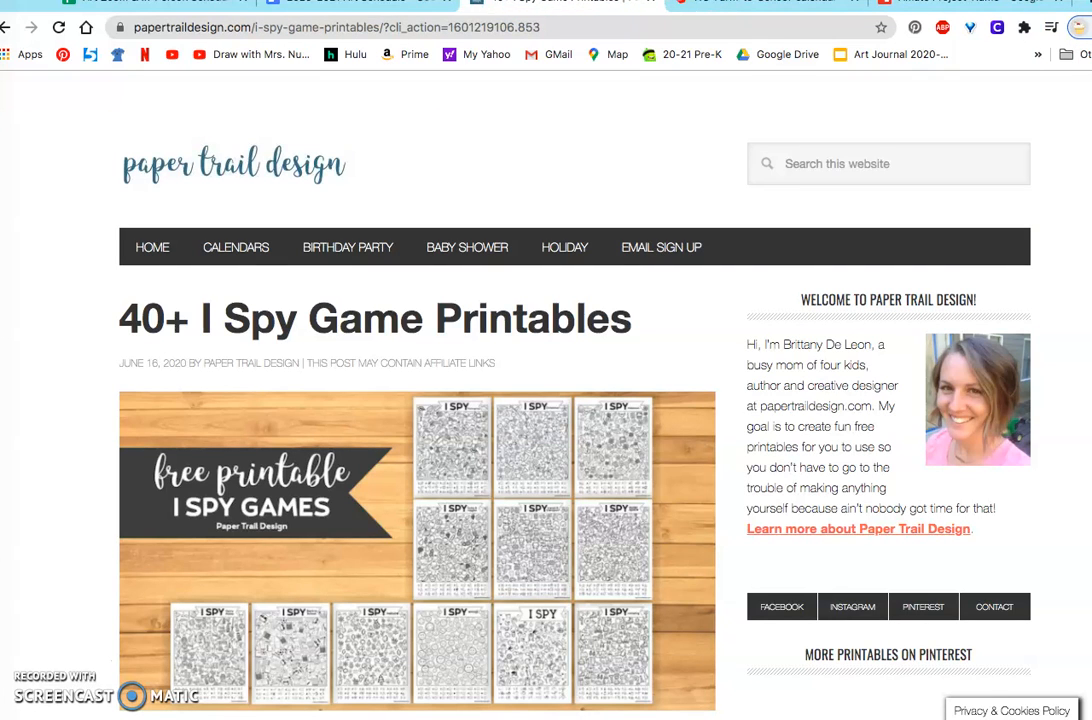
left_click(330, 3)
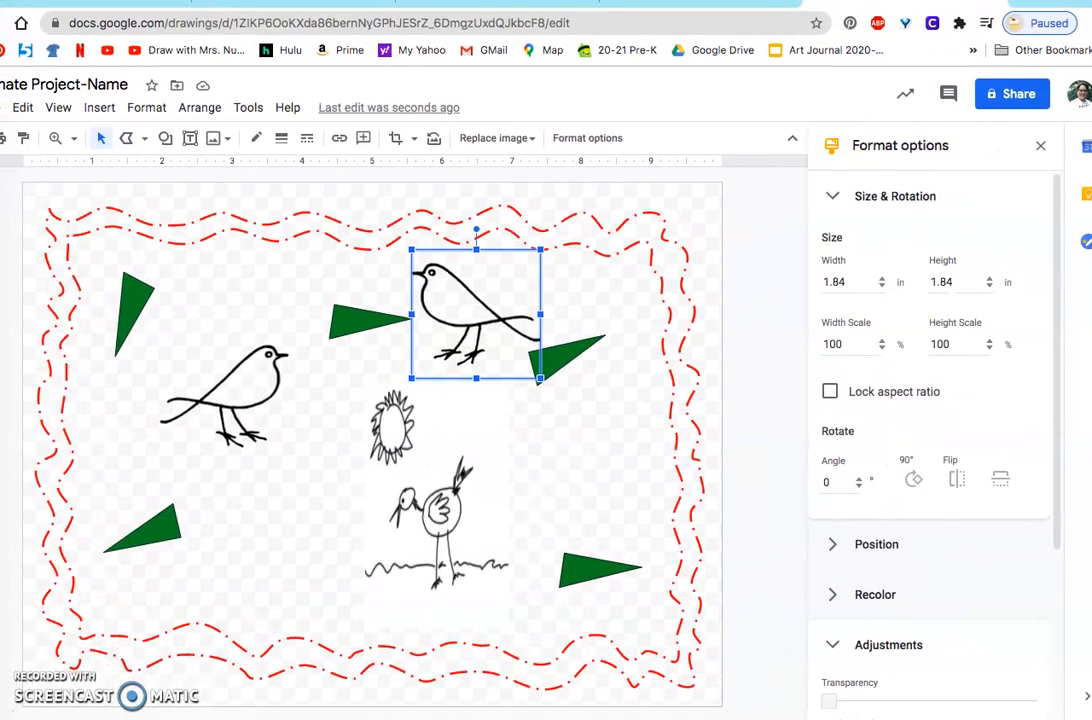
Step: Share the Amate Project-Name drawing with the teacher's account as Editor with people notified, and send the invitation
left_click(998, 100)
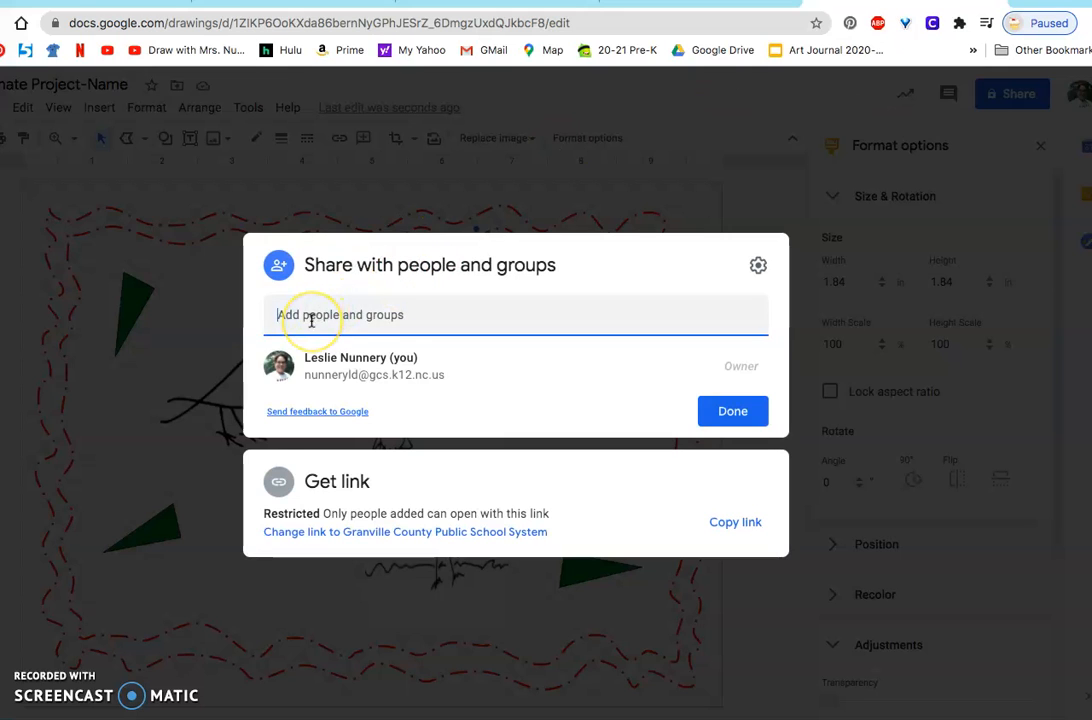
type("nunnery")
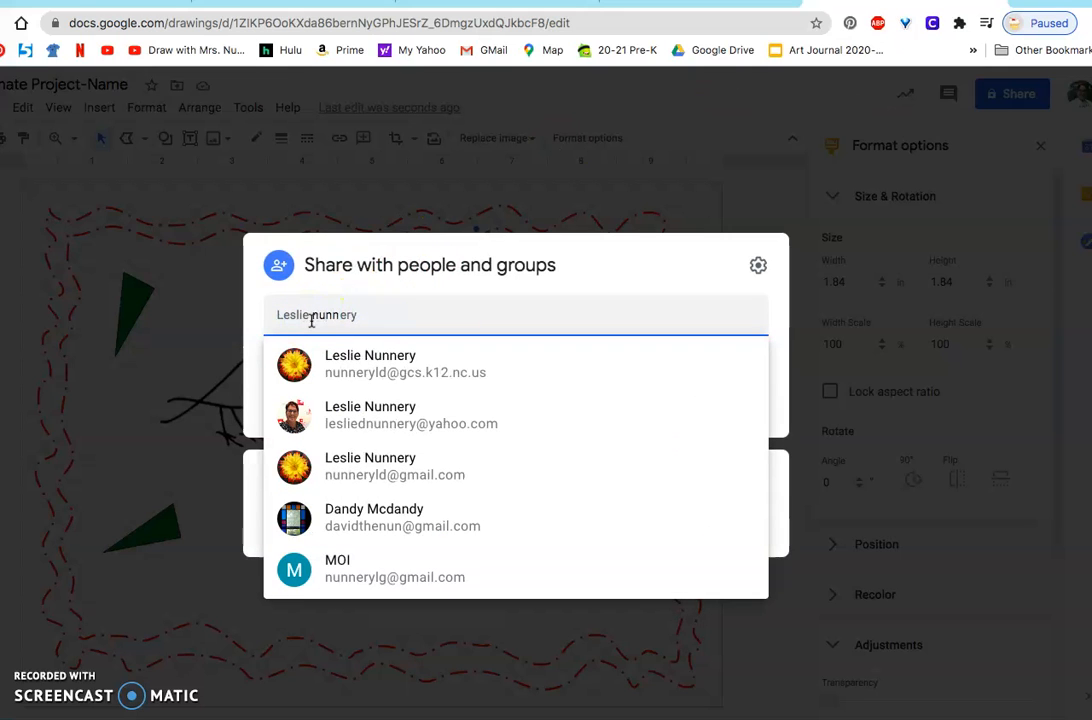
left_click(340, 366)
left_click(338, 382)
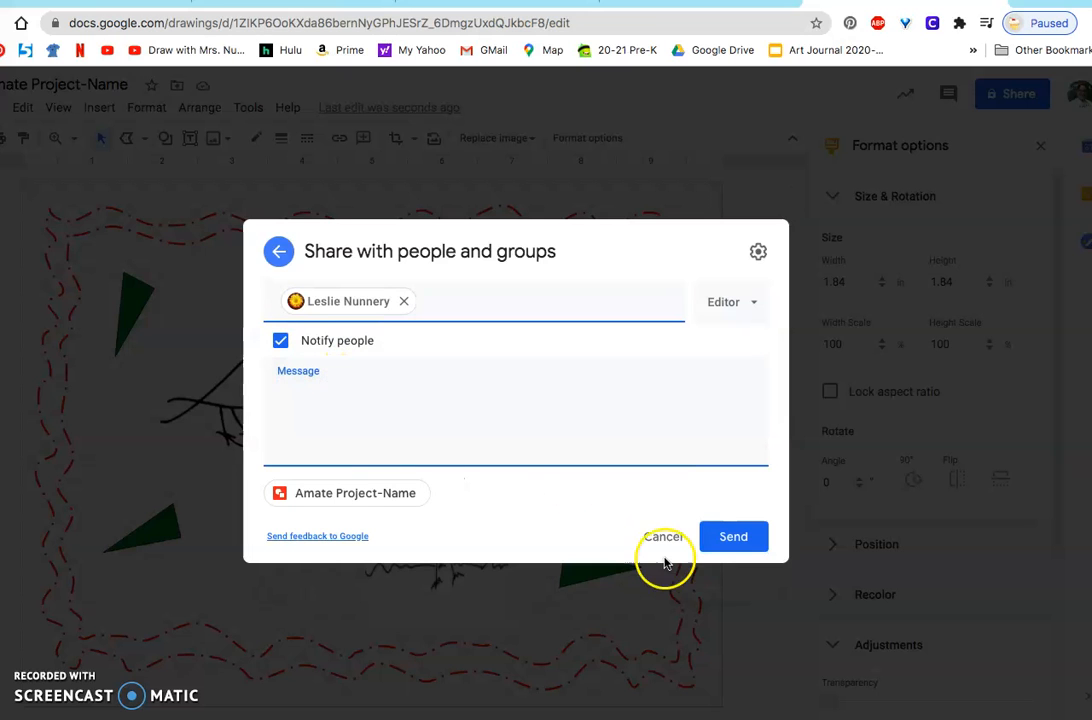
left_click(733, 536)
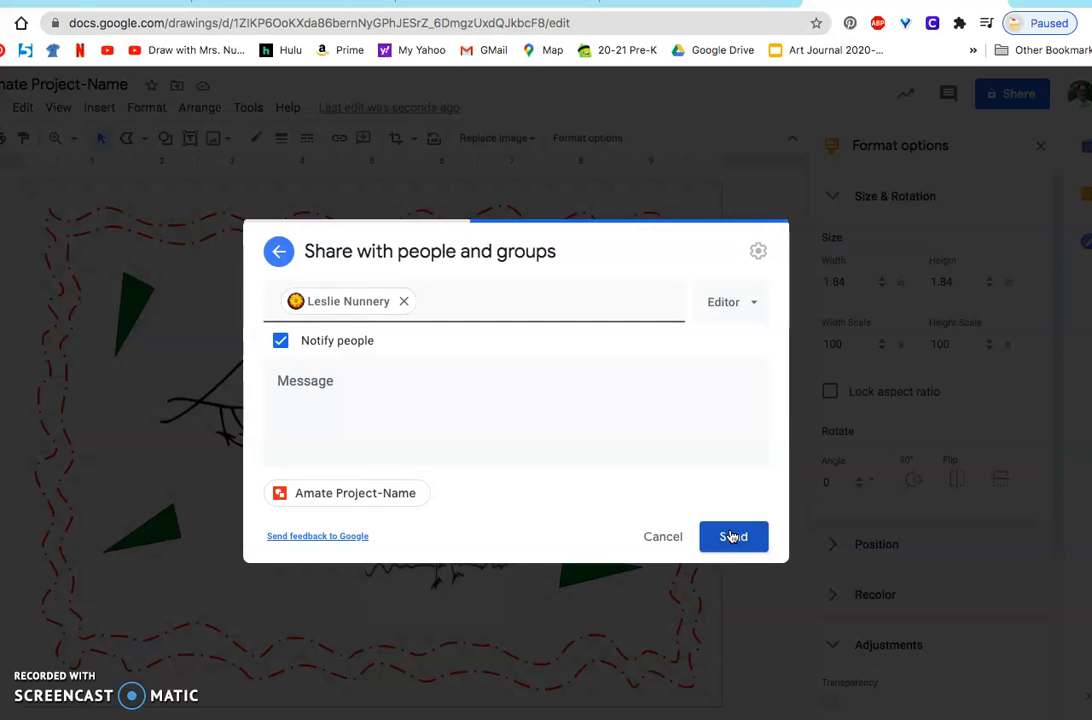